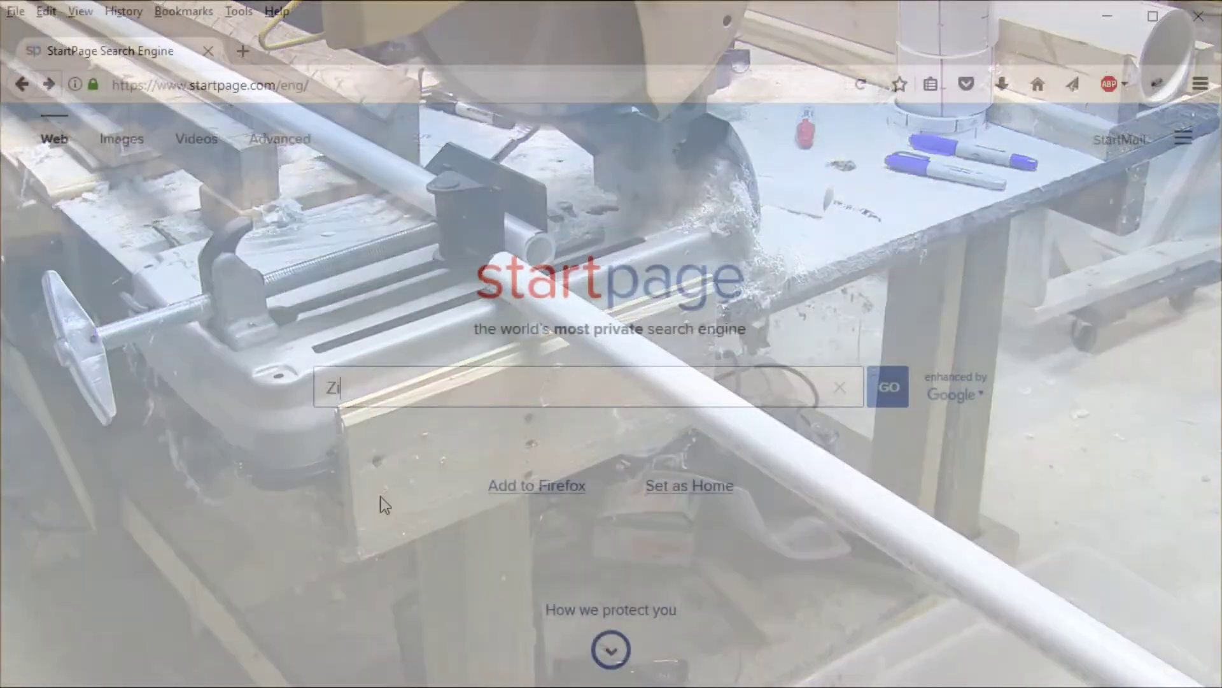
Step: Search Startpage for Zip Tie Domes and open the ziptiedomes.com homepage
text(ie Domes)
key(Return)
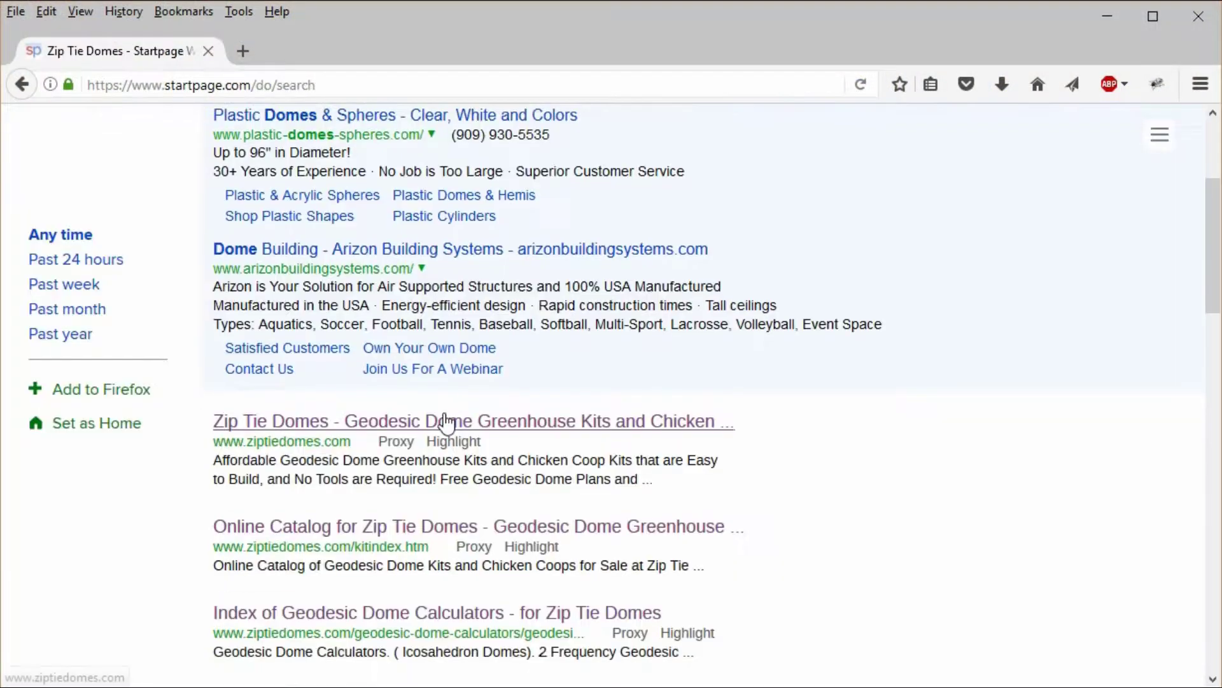
click(445, 422)
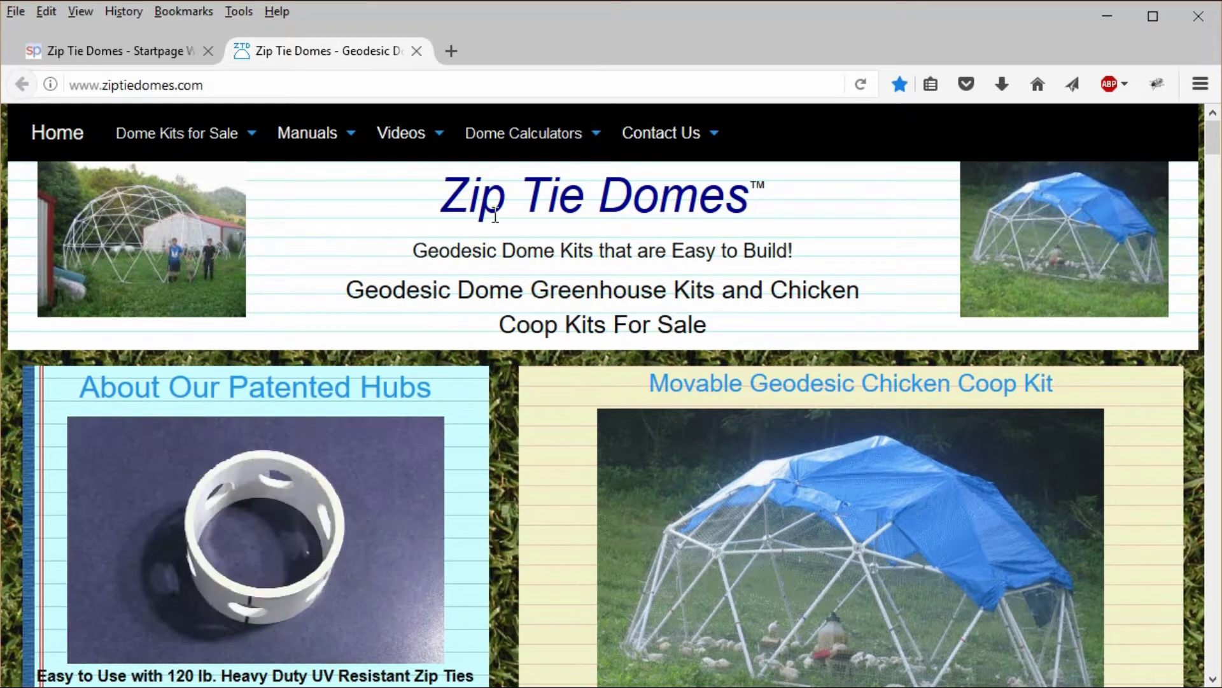
mouse_move(546, 129)
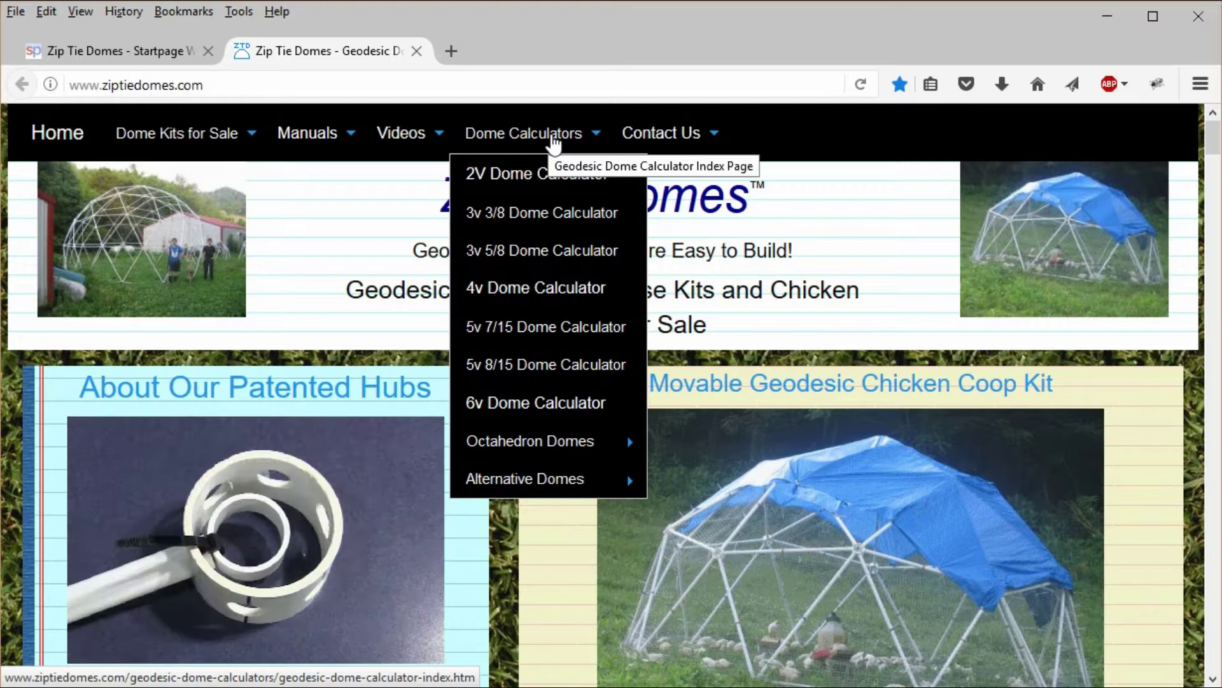
Step: Open the 3V 5/8 dome calculator page and jump to its Cost of Materials chart
click(559, 252)
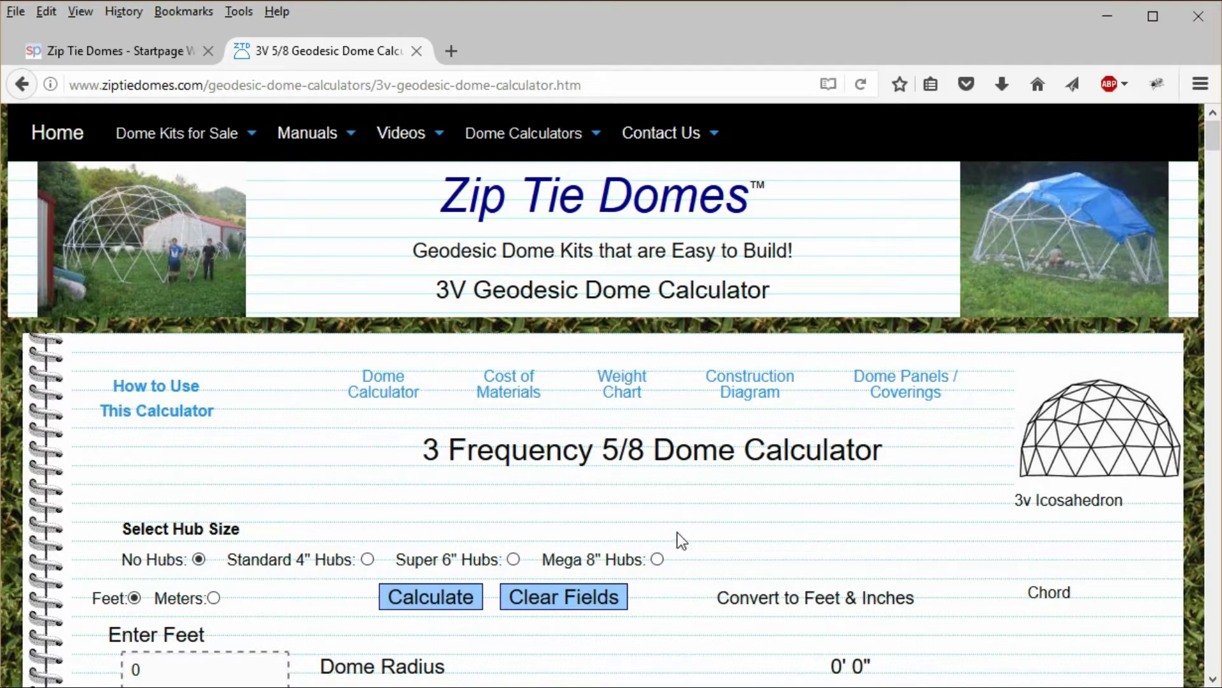
scroll(678, 532, down, 10)
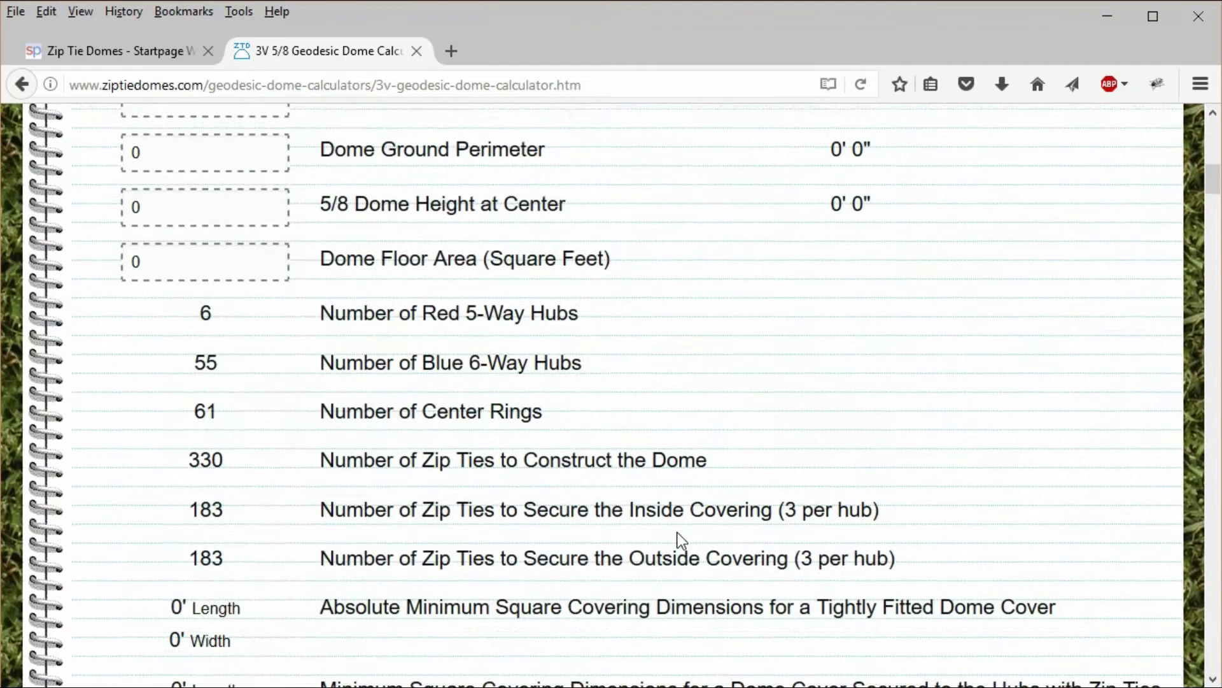
scroll(677, 532, down, 10)
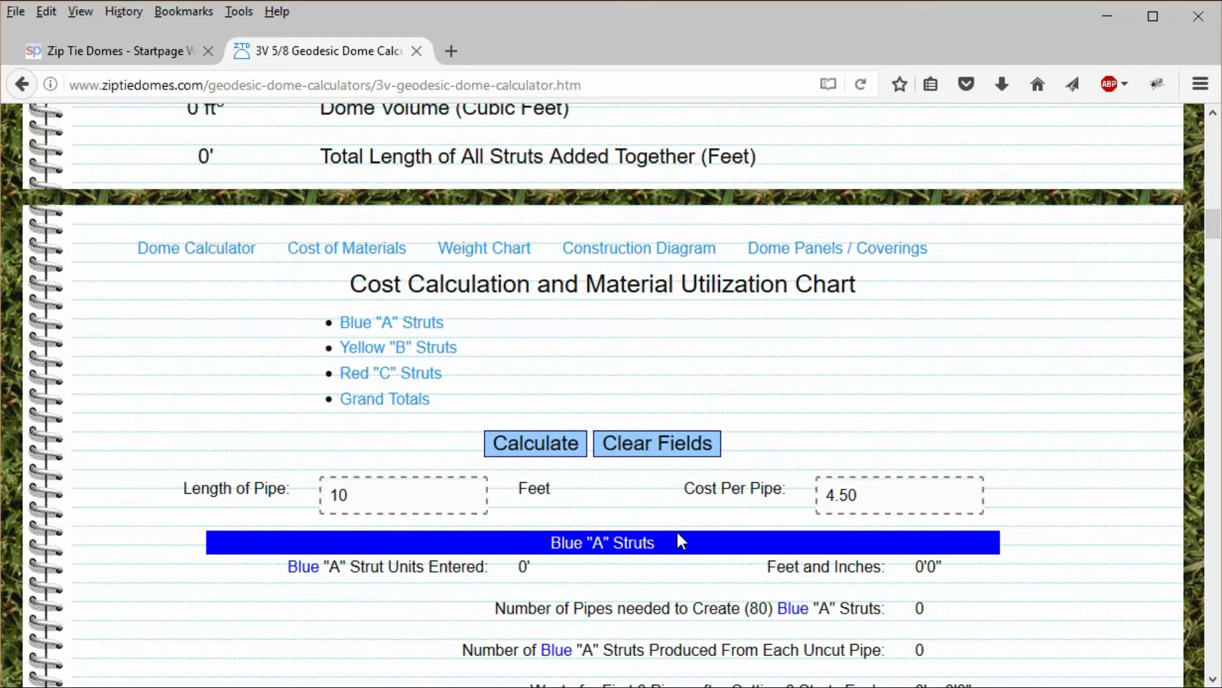
scroll(677, 535, up, 15)
scroll(681, 539, up, 4)
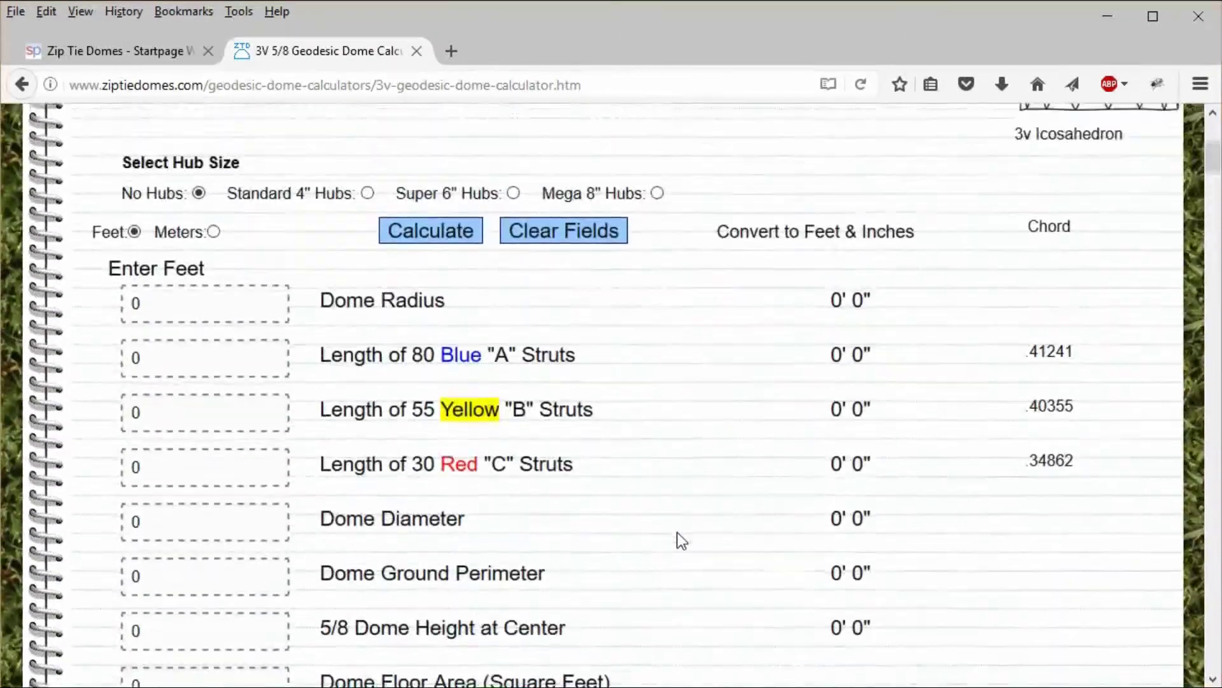
click(519, 166)
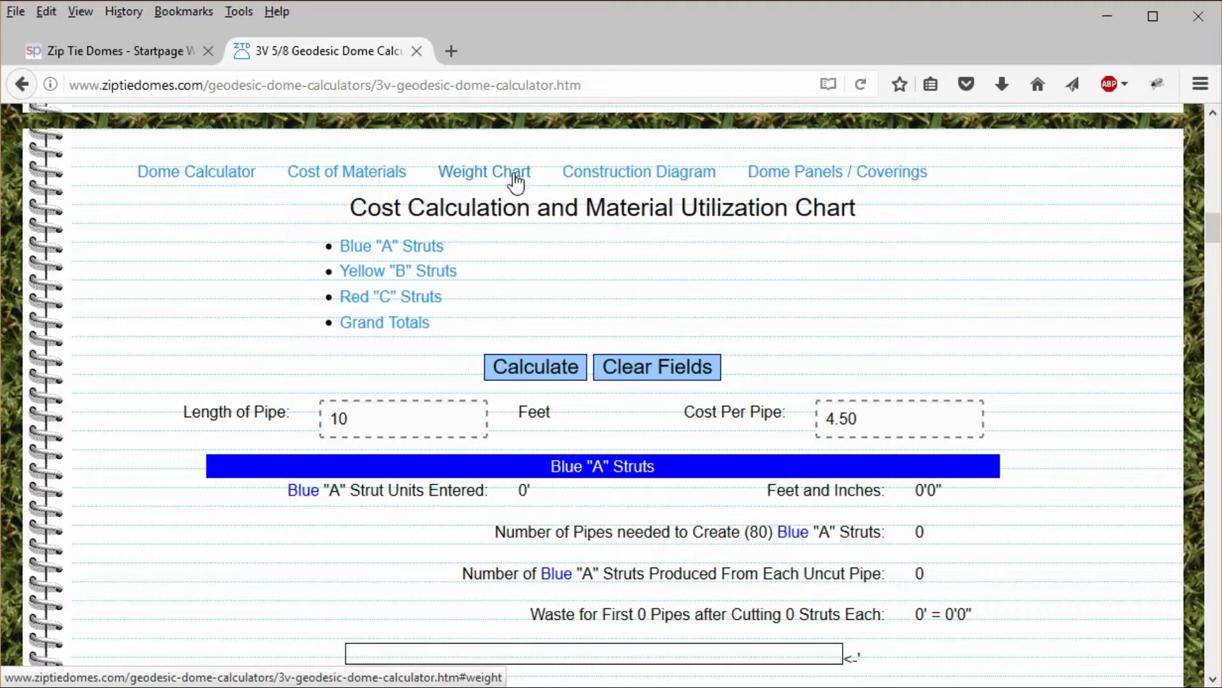
Step: Enter a 26-ft dome diameter and calculate the dome dimensions
click(216, 173)
click(274, 478)
scroll(274, 478, down, 3)
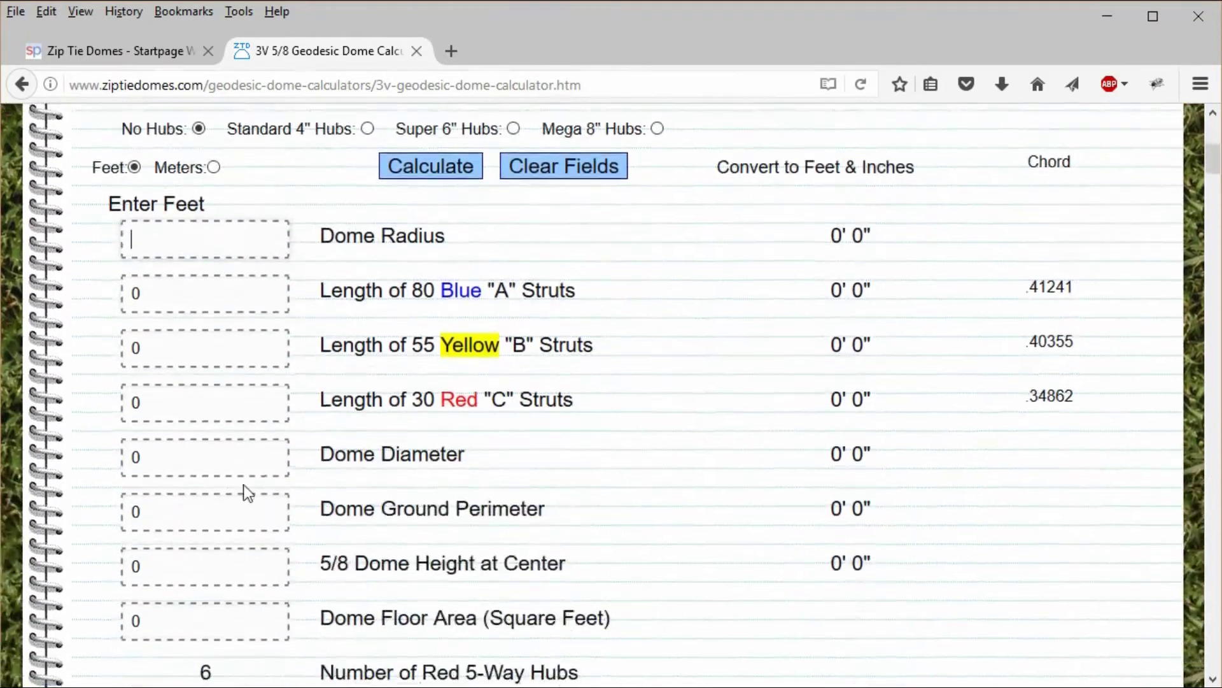
click(200, 454)
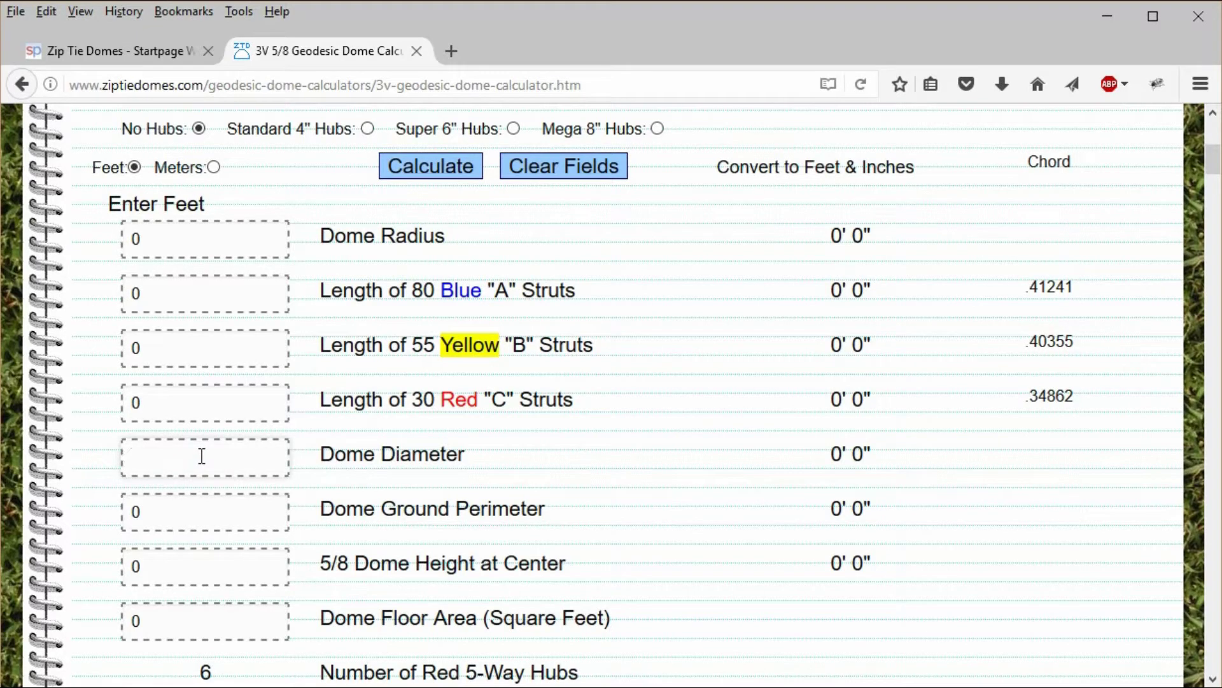
text(26)
click(433, 169)
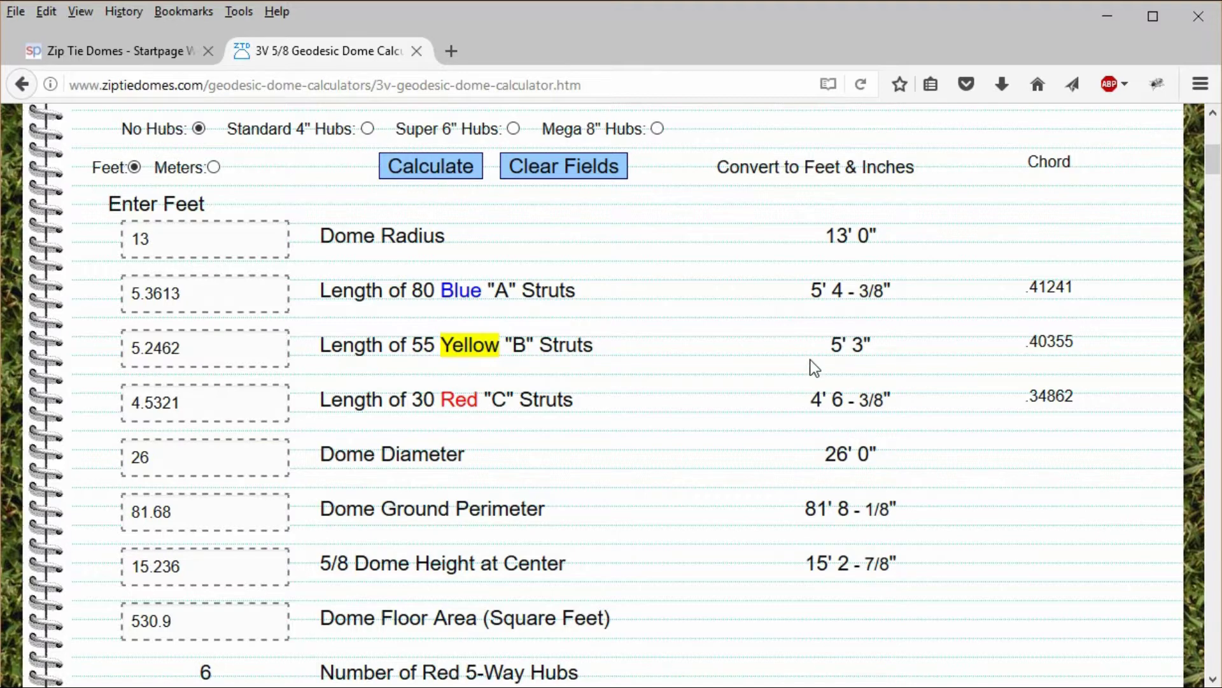
Step: Highlight the resulting blue 5' 4-3/8", yellow 5' 3" and red 4' 6-3/8" strut lengths
drag(812, 293, 899, 291)
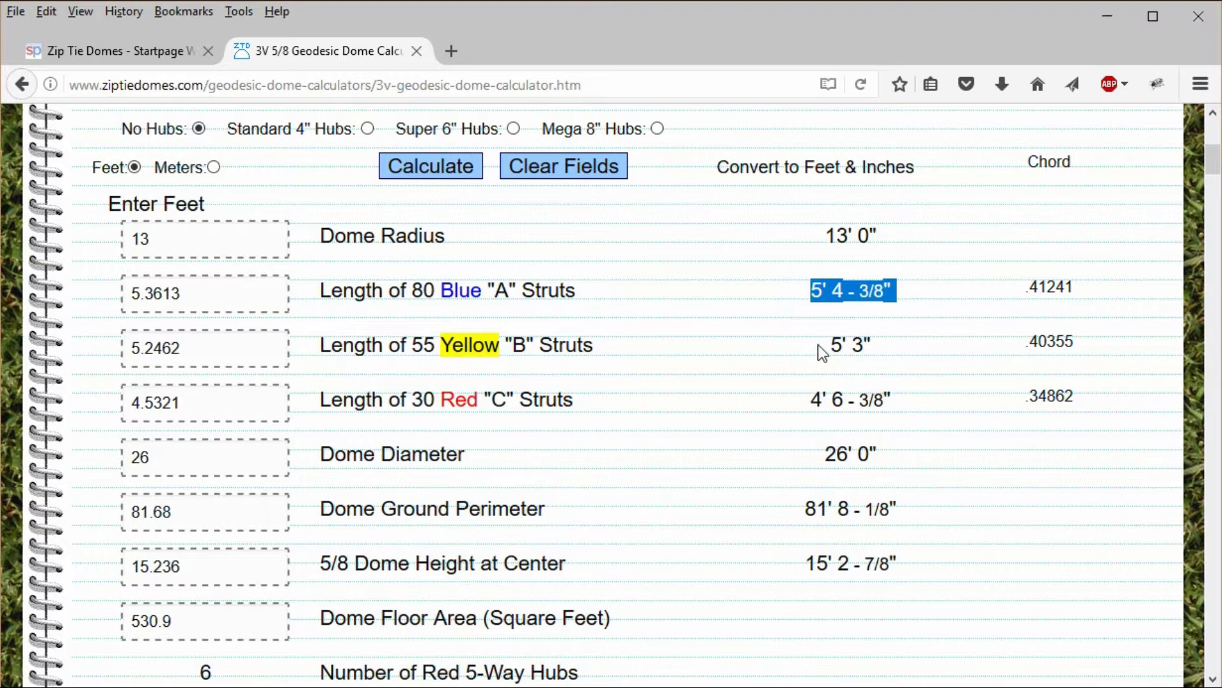
drag(821, 345, 872, 341)
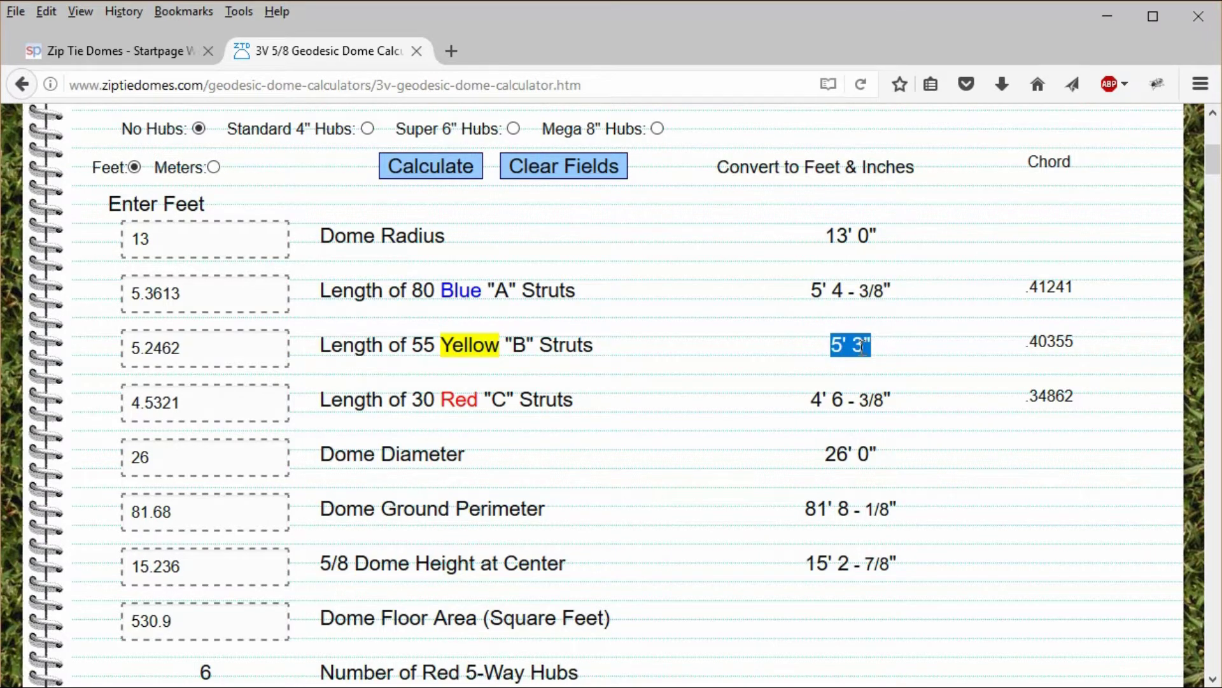
drag(804, 397, 893, 406)
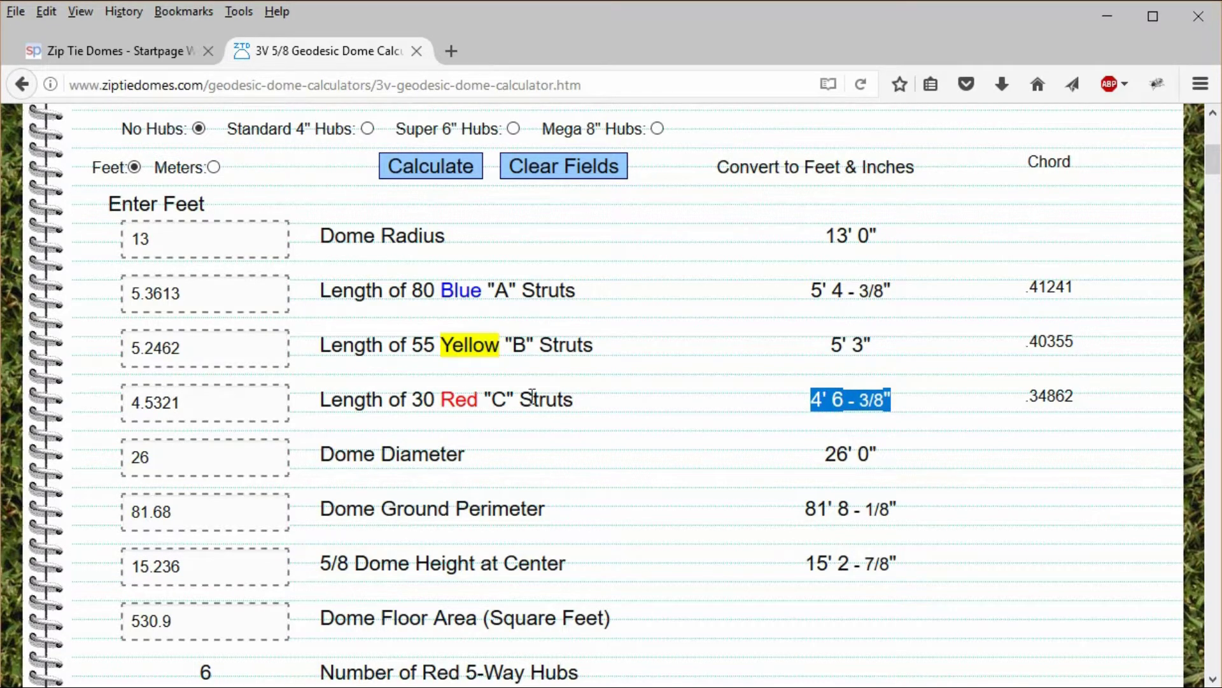
scroll(469, 344, up, 3)
Step: In the cost chart, highlight the 10-ft pipe length, 4.50 cost and 5.361-ft blue strut
scroll(468, 338, up, 1)
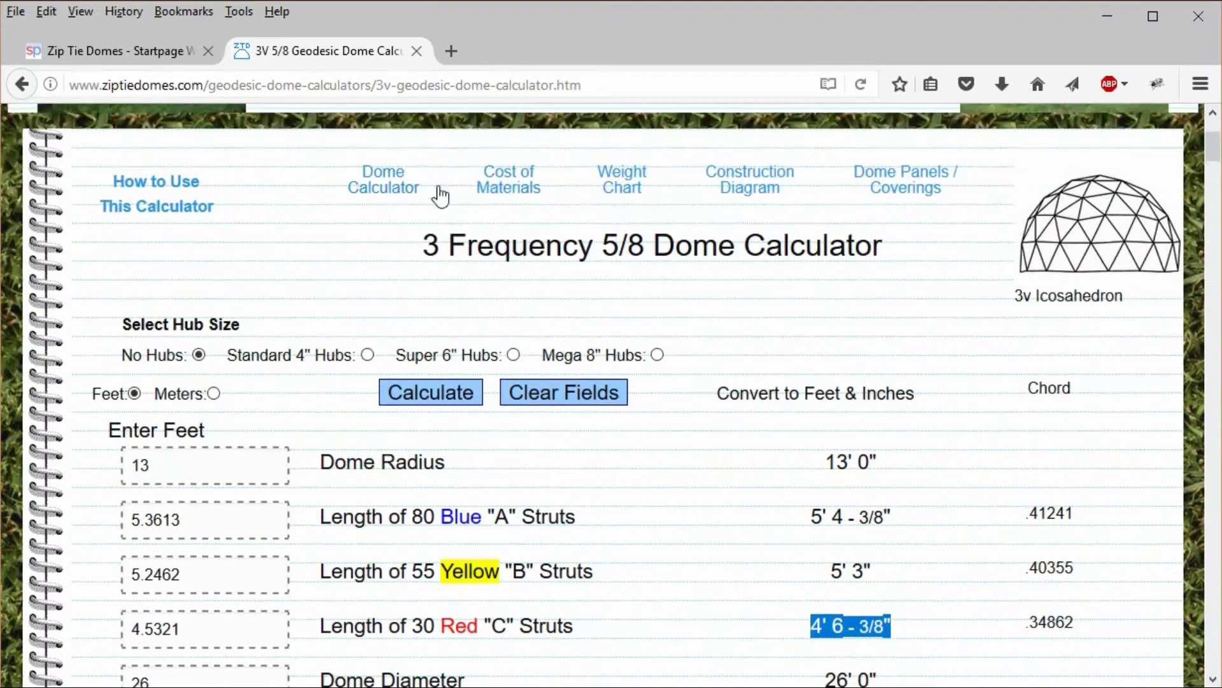
click(495, 191)
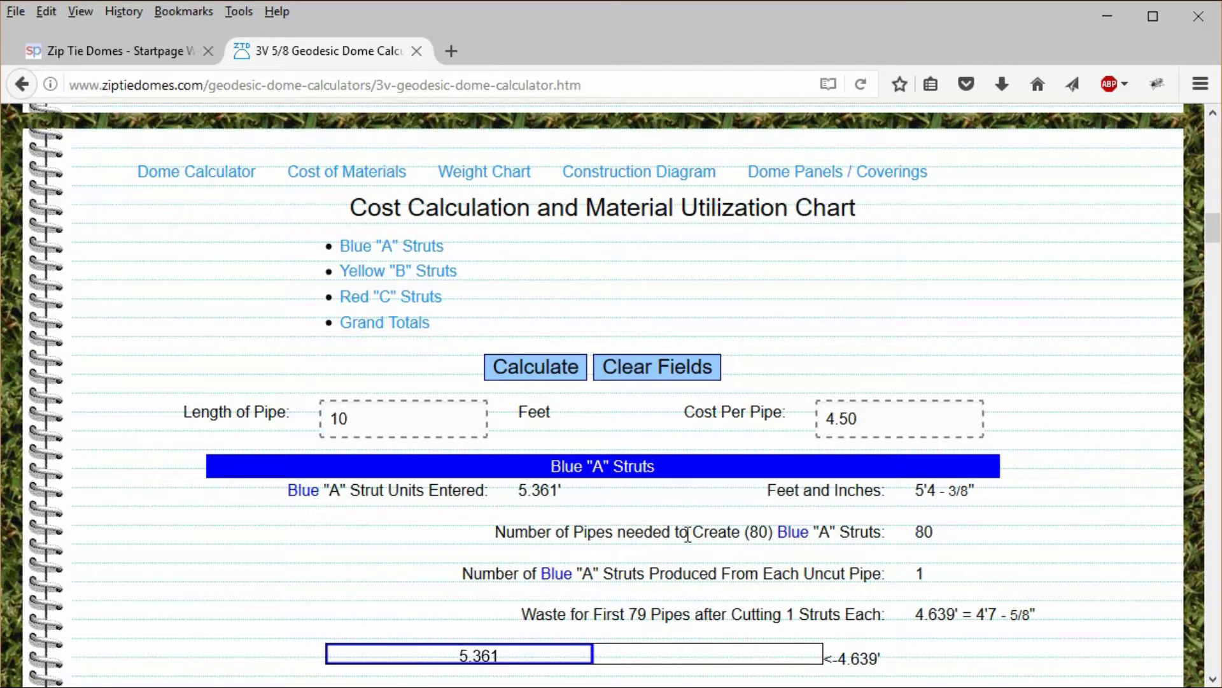
drag(332, 422, 351, 421)
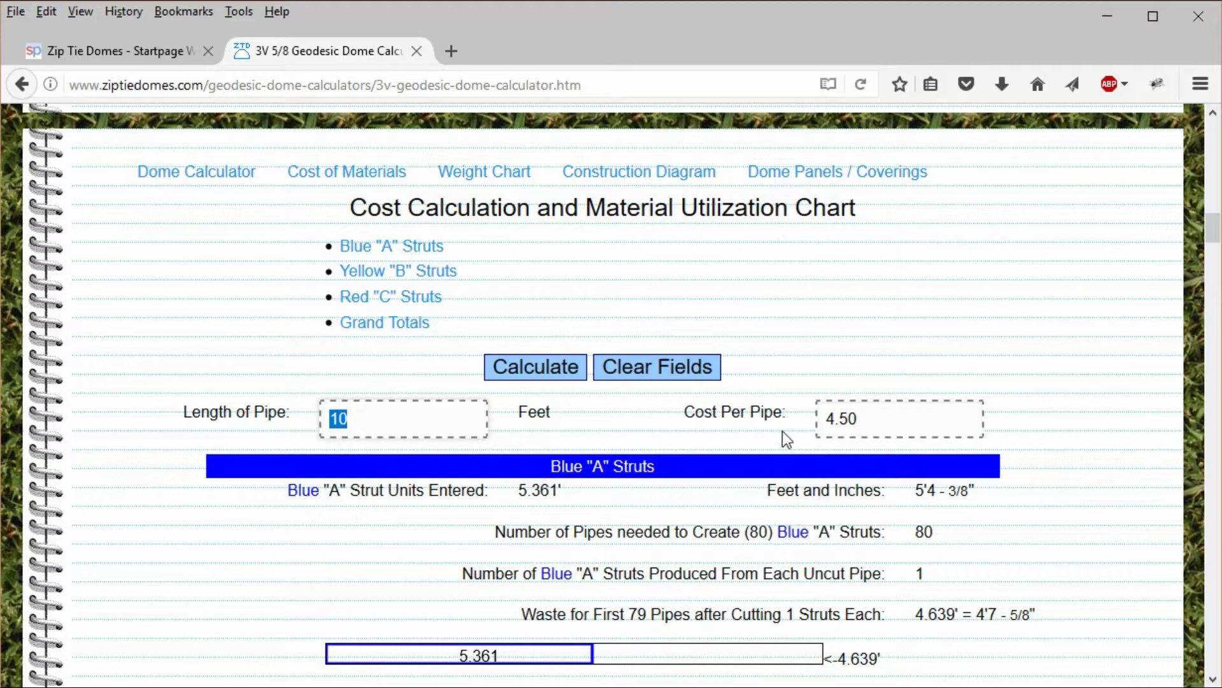
drag(828, 418, 870, 420)
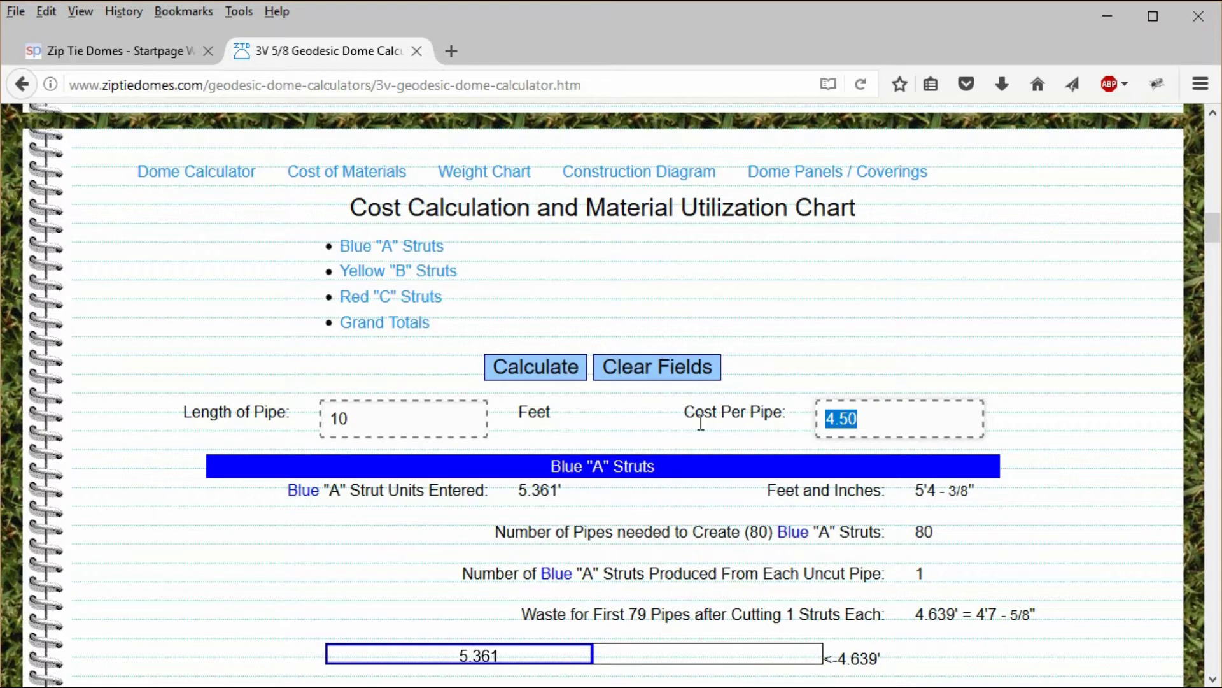
drag(517, 486, 562, 493)
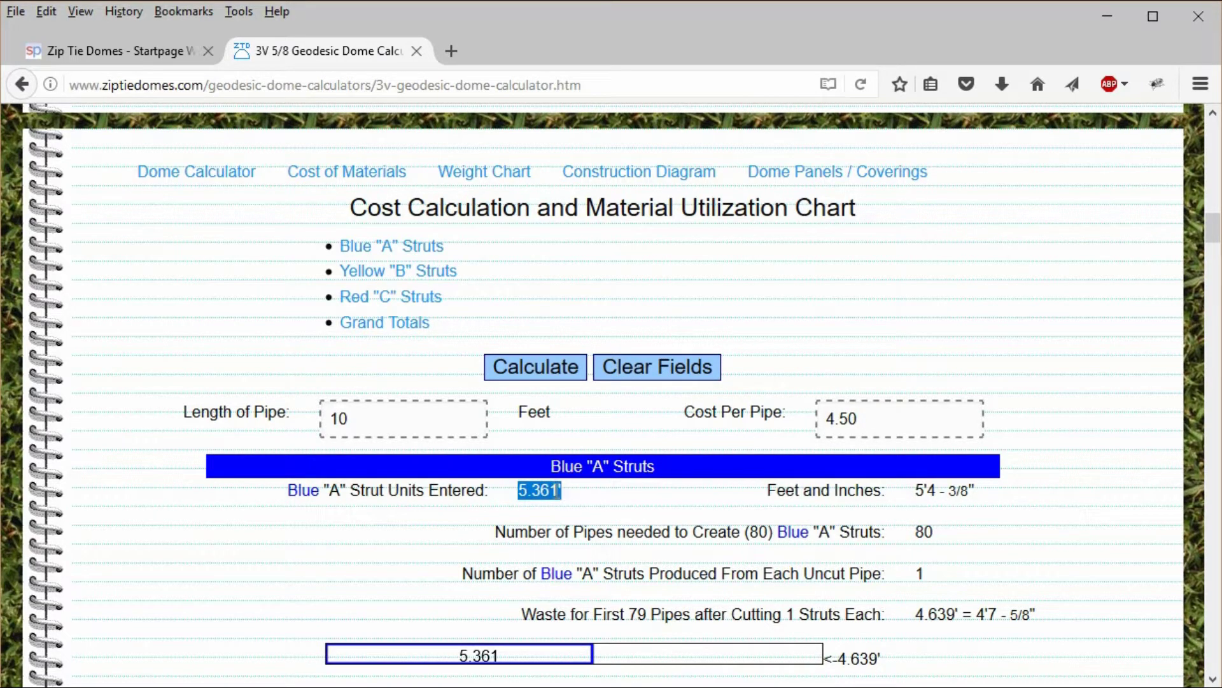
drag(914, 491, 974, 489)
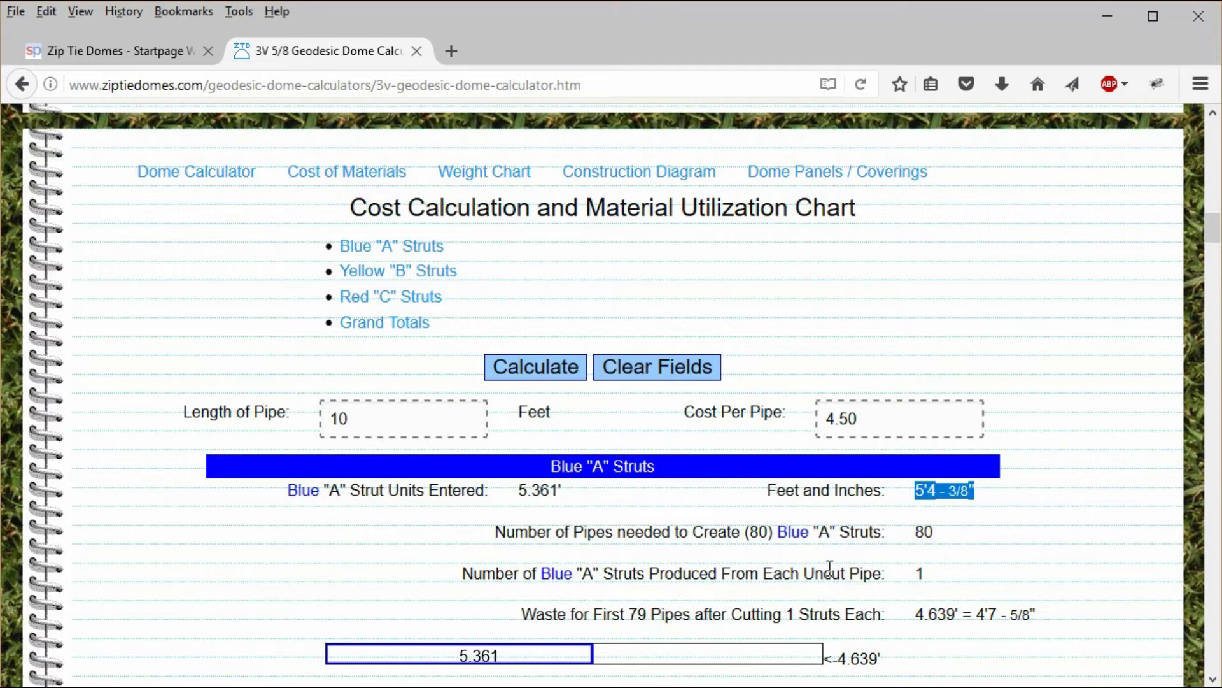
Step: Highlight the blue struts' 80 pipes needed and 4'7-5/8" waste per pipe
scroll(830, 566, down, 3)
scroll(831, 572, down, 3)
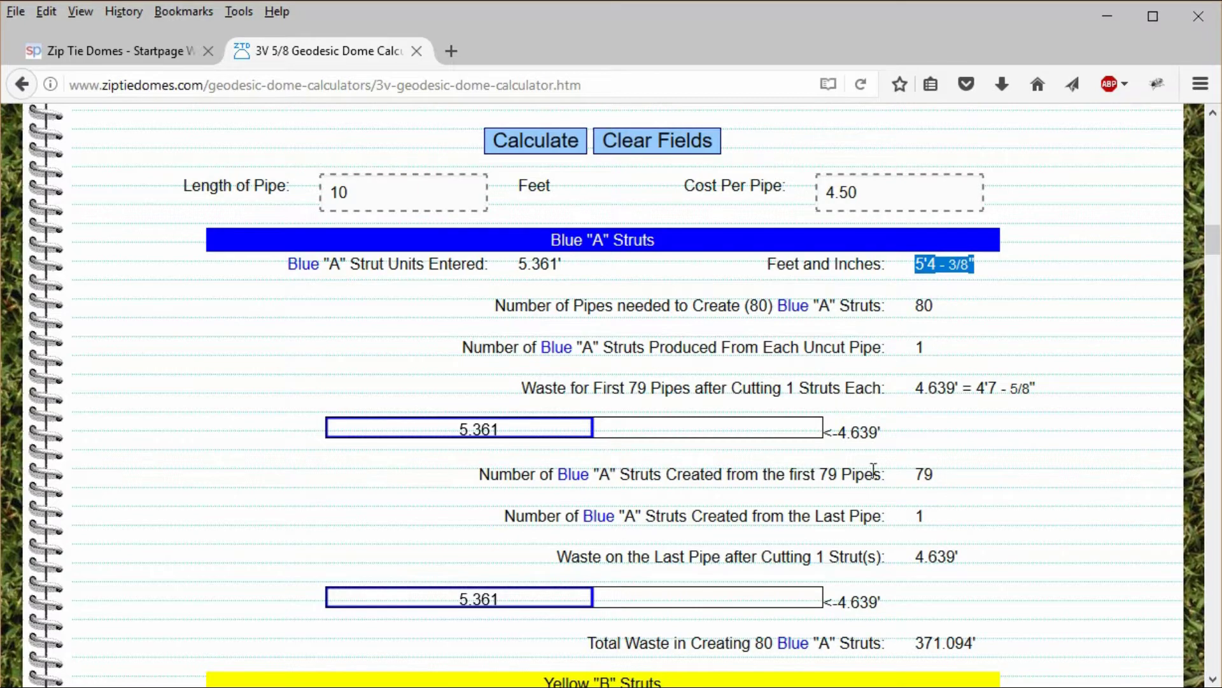
drag(914, 304, 934, 302)
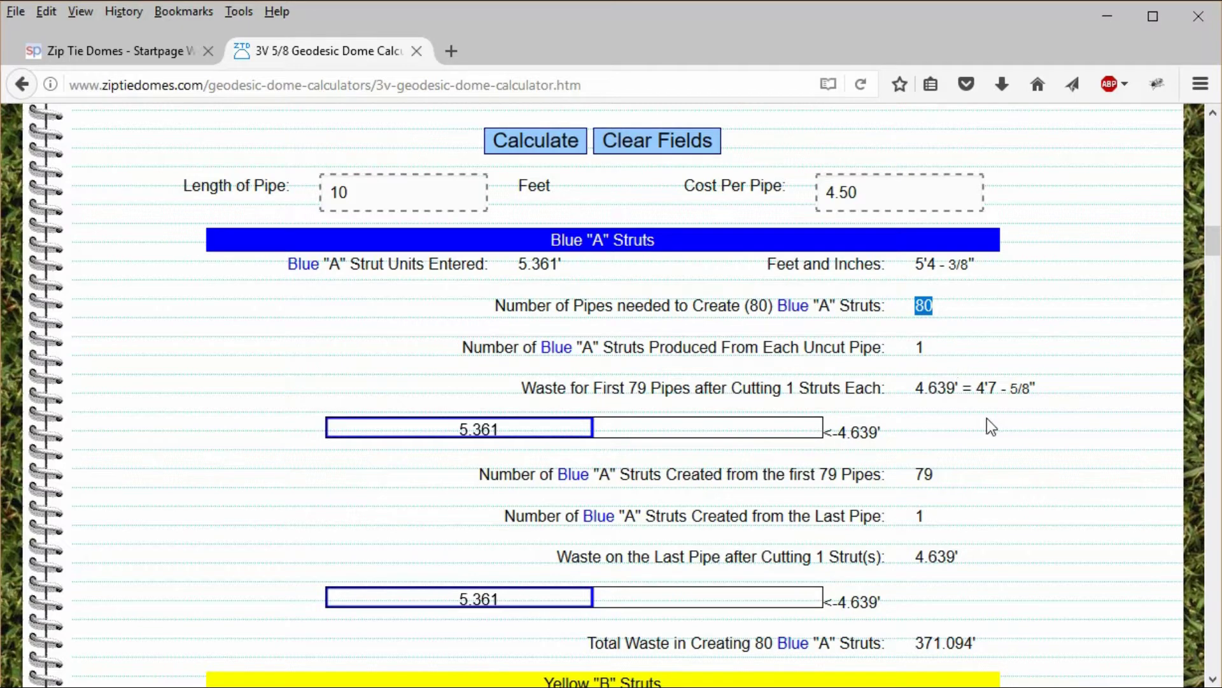
drag(978, 390, 1041, 395)
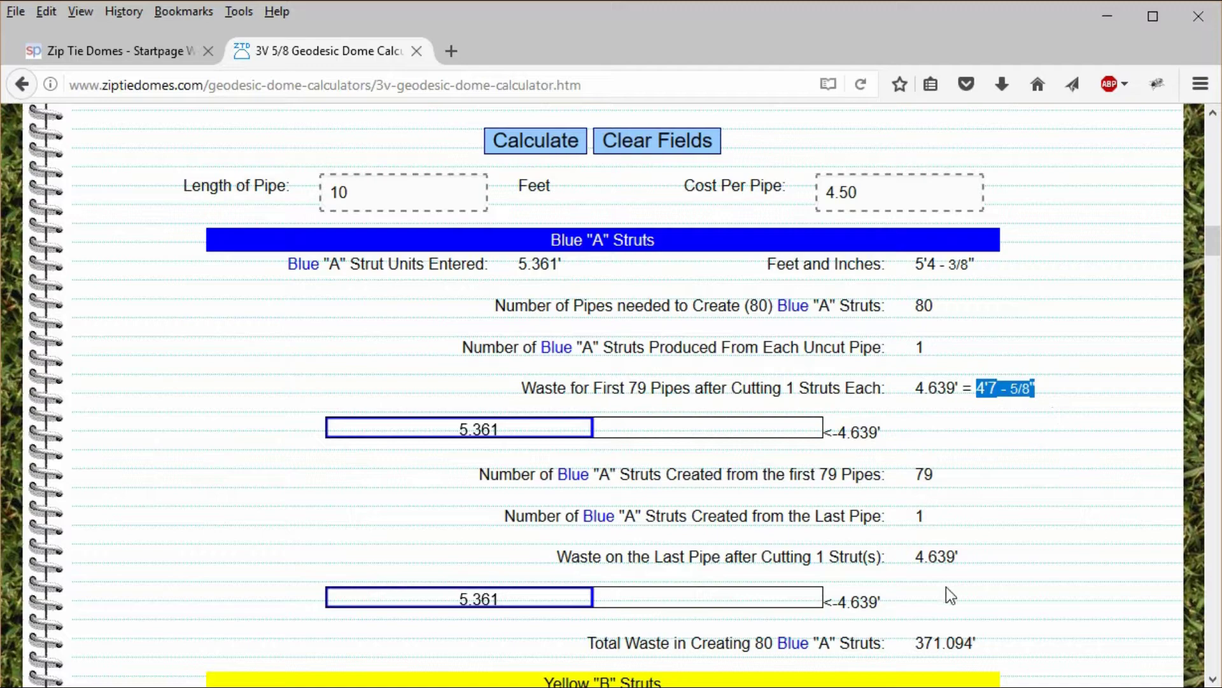
scroll(946, 587, down, 3)
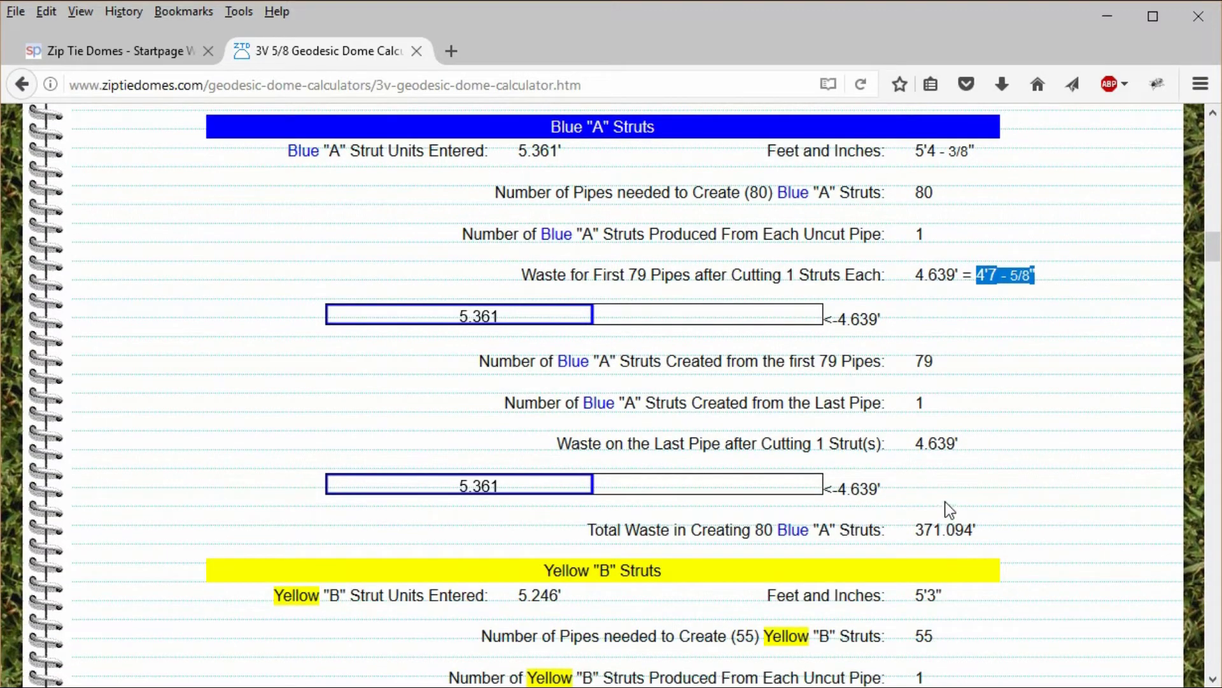
click(917, 522)
drag(919, 528, 974, 529)
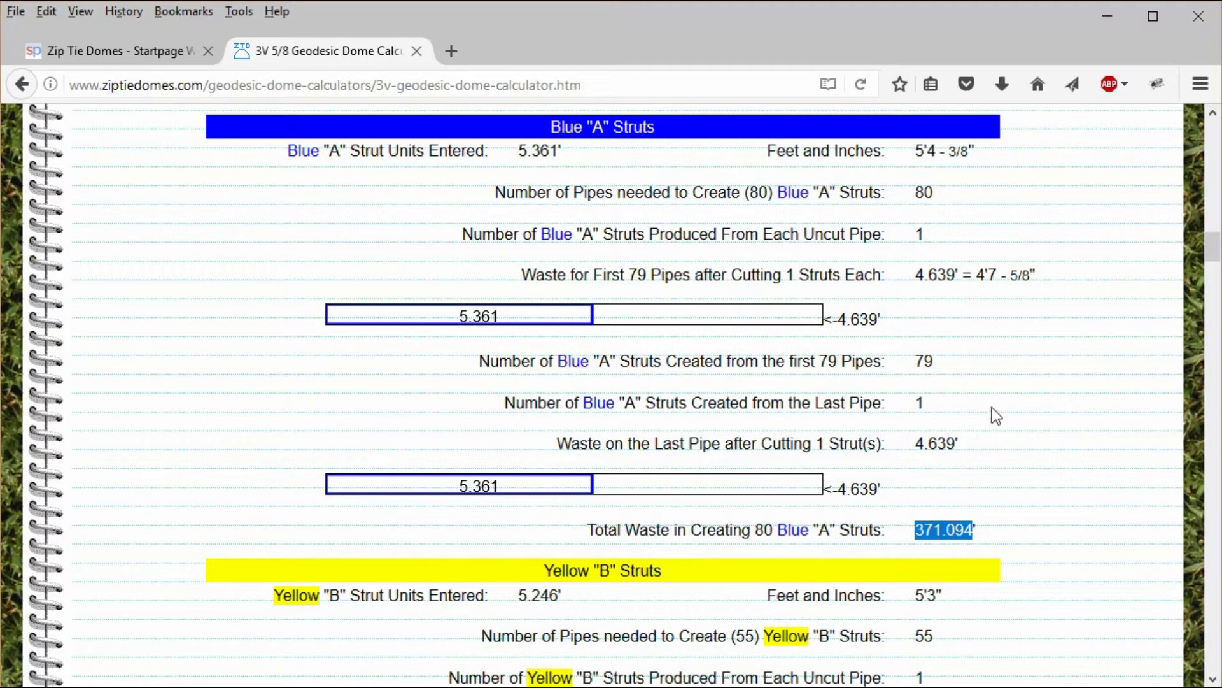
scroll(992, 408, down, 3)
scroll(996, 416, down, 1)
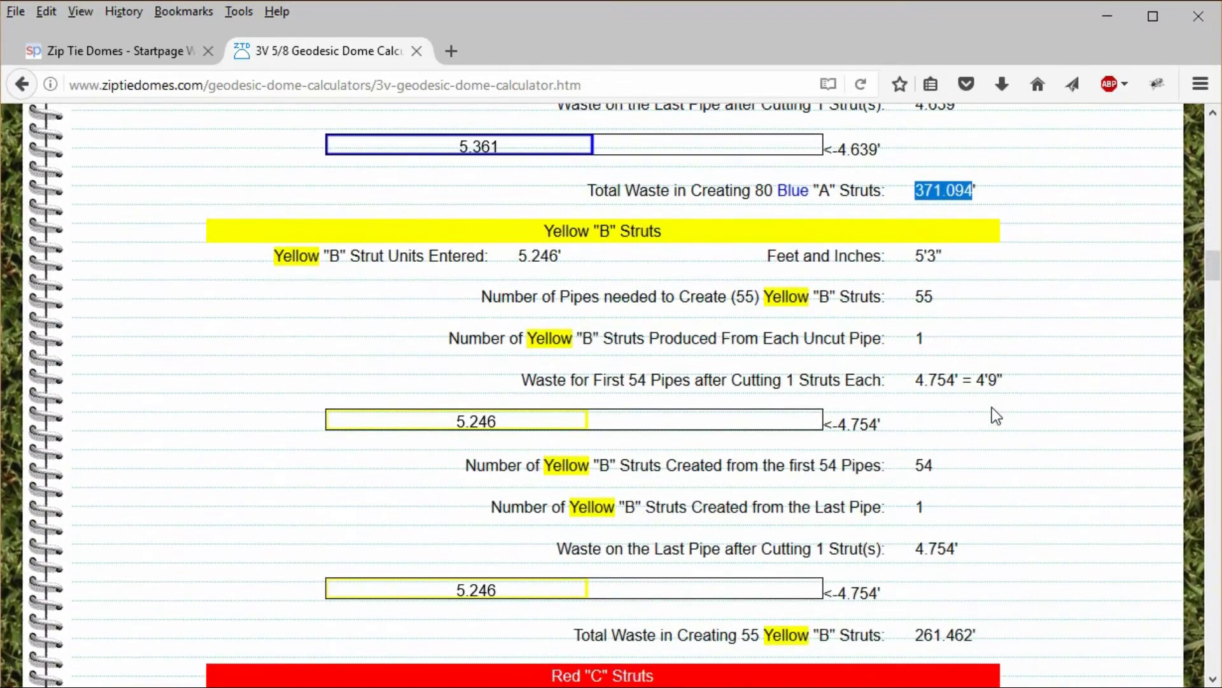
scroll(996, 415, down, 1)
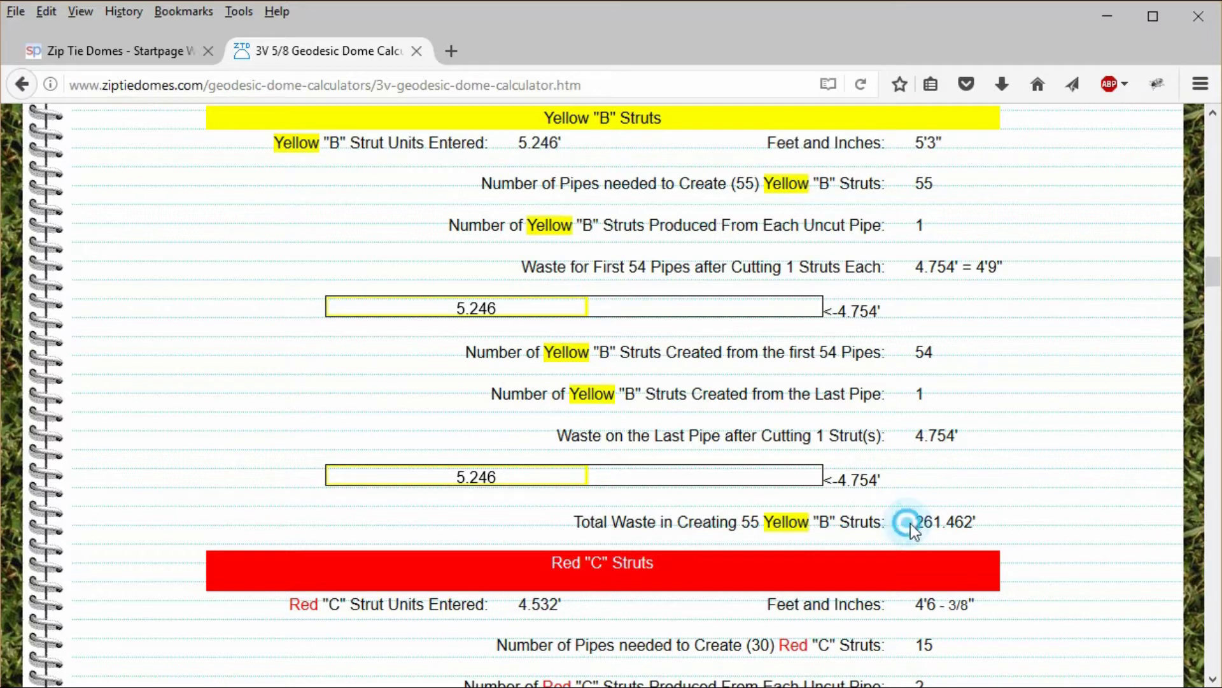
drag(911, 522, 1030, 503)
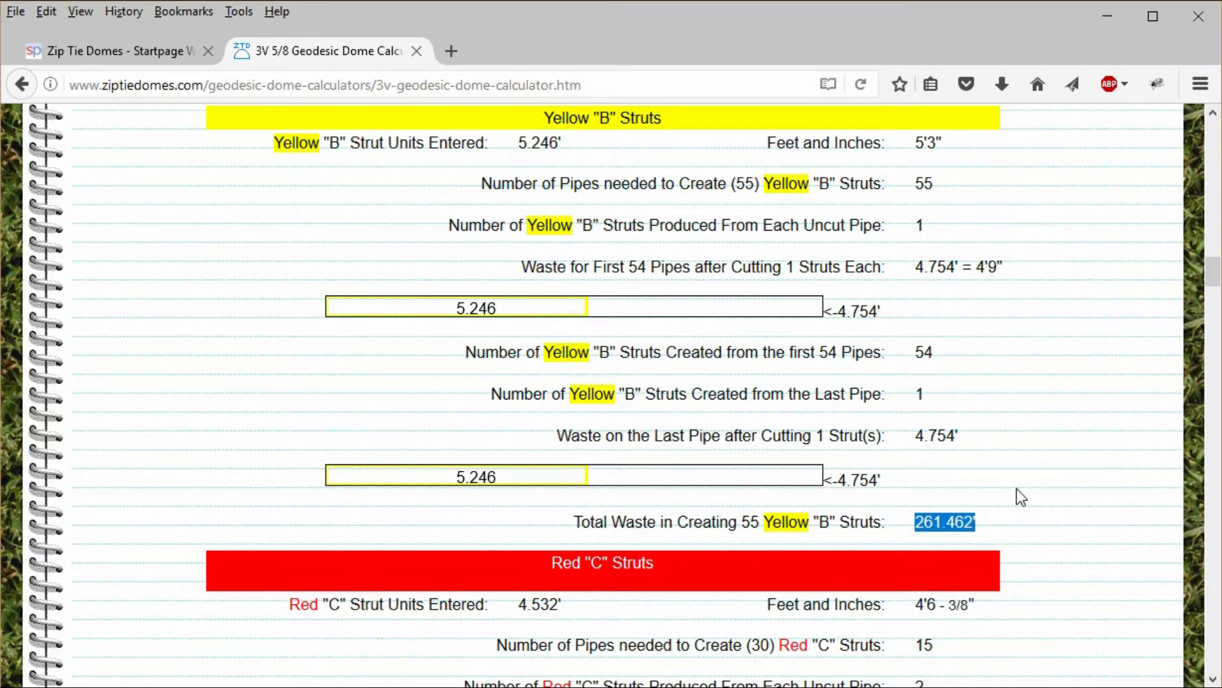
scroll(1019, 496, down, 7)
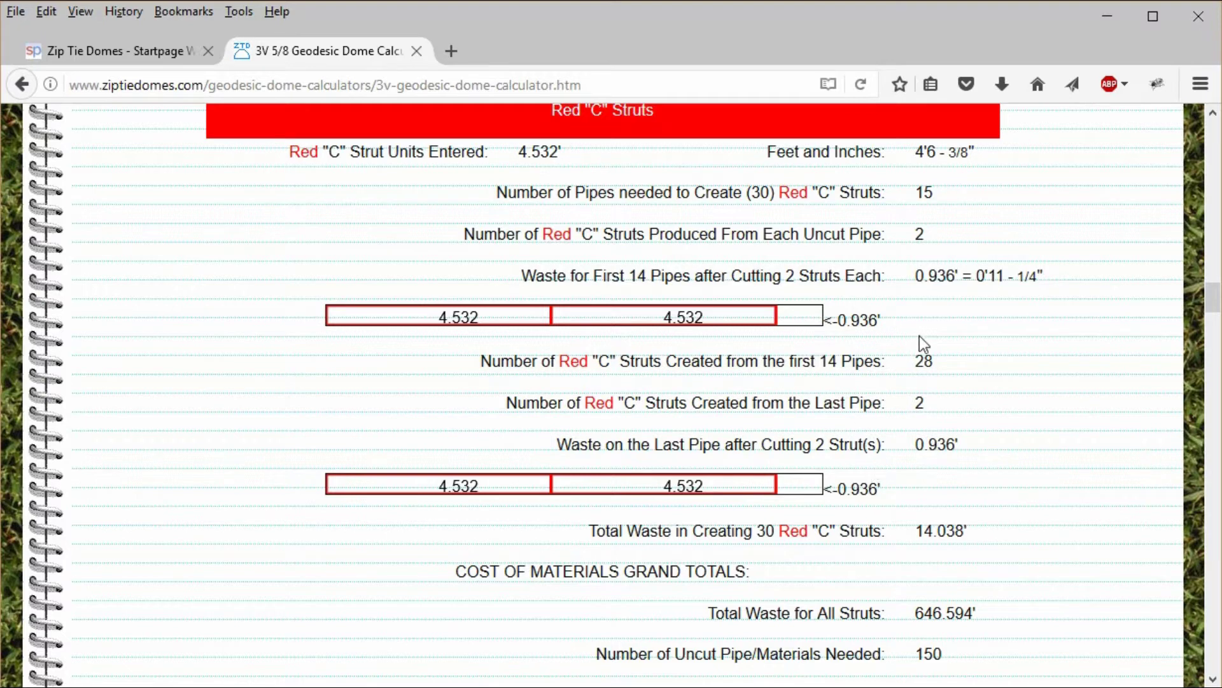
click(916, 194)
drag(746, 191, 775, 191)
click(917, 191)
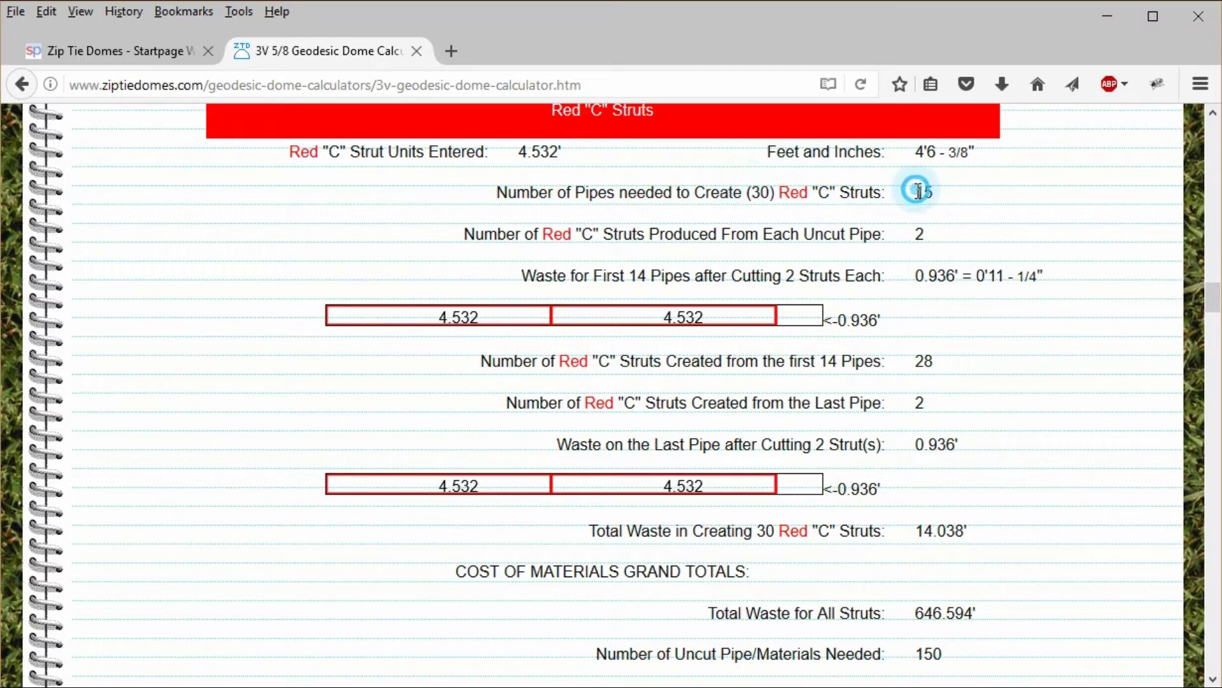
double_click(917, 191)
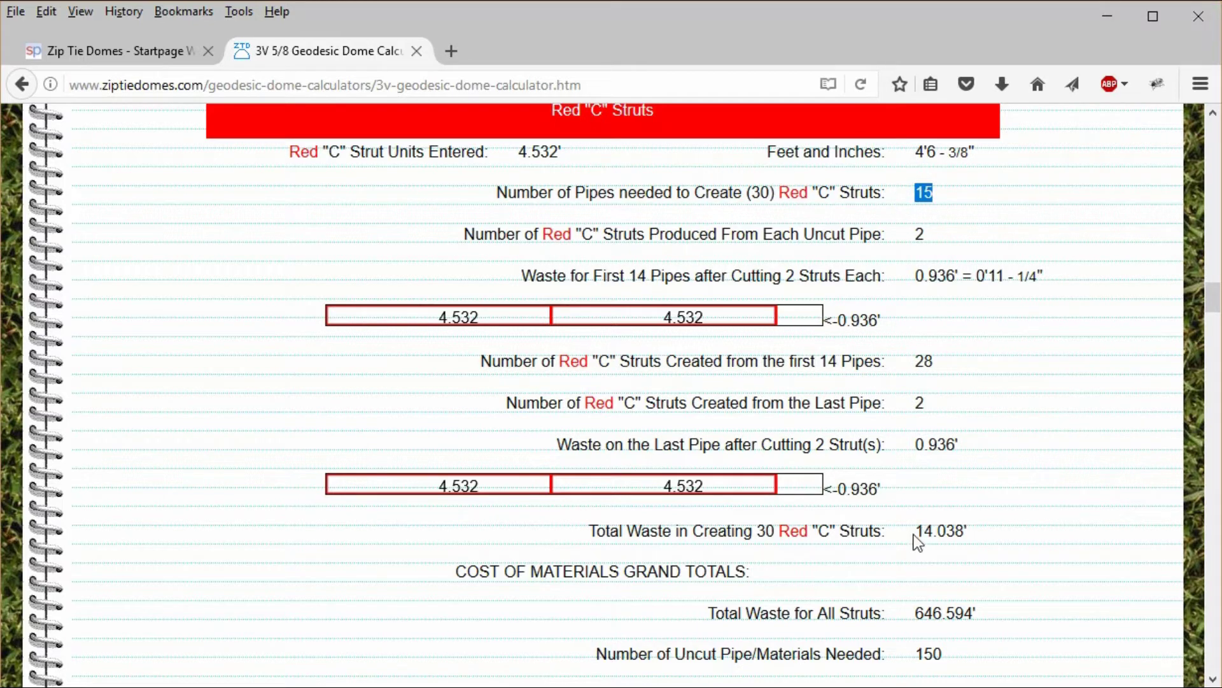
drag(914, 534, 967, 533)
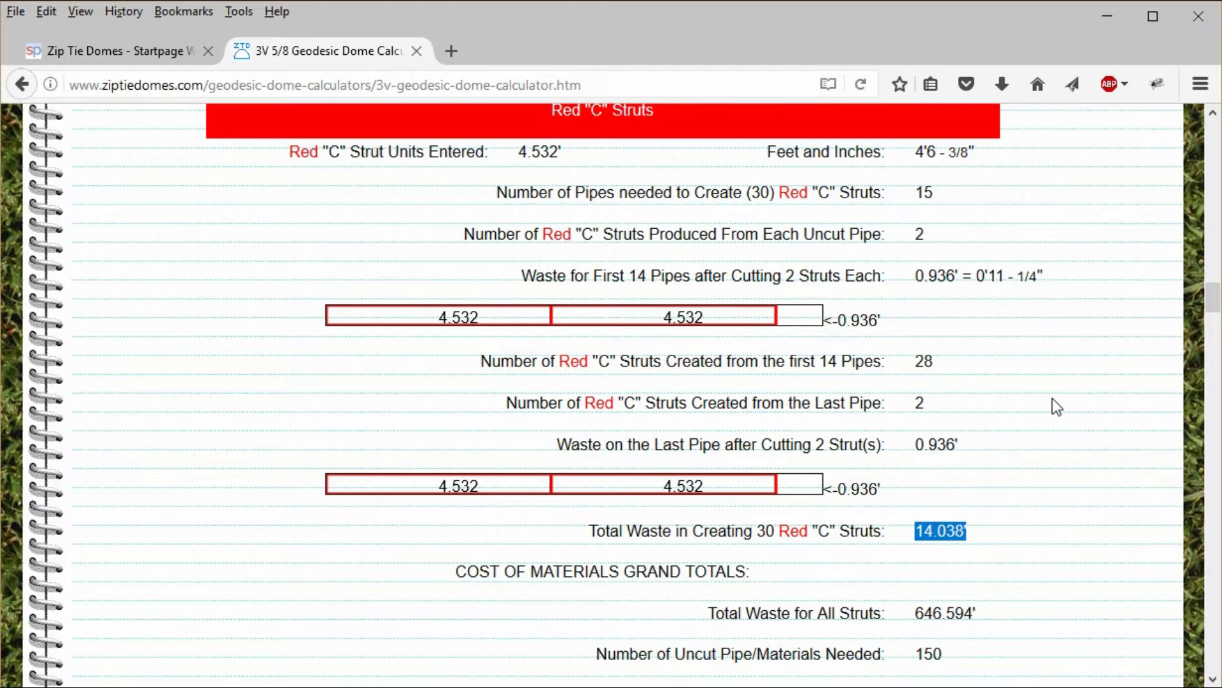
scroll(1053, 399, down, 2)
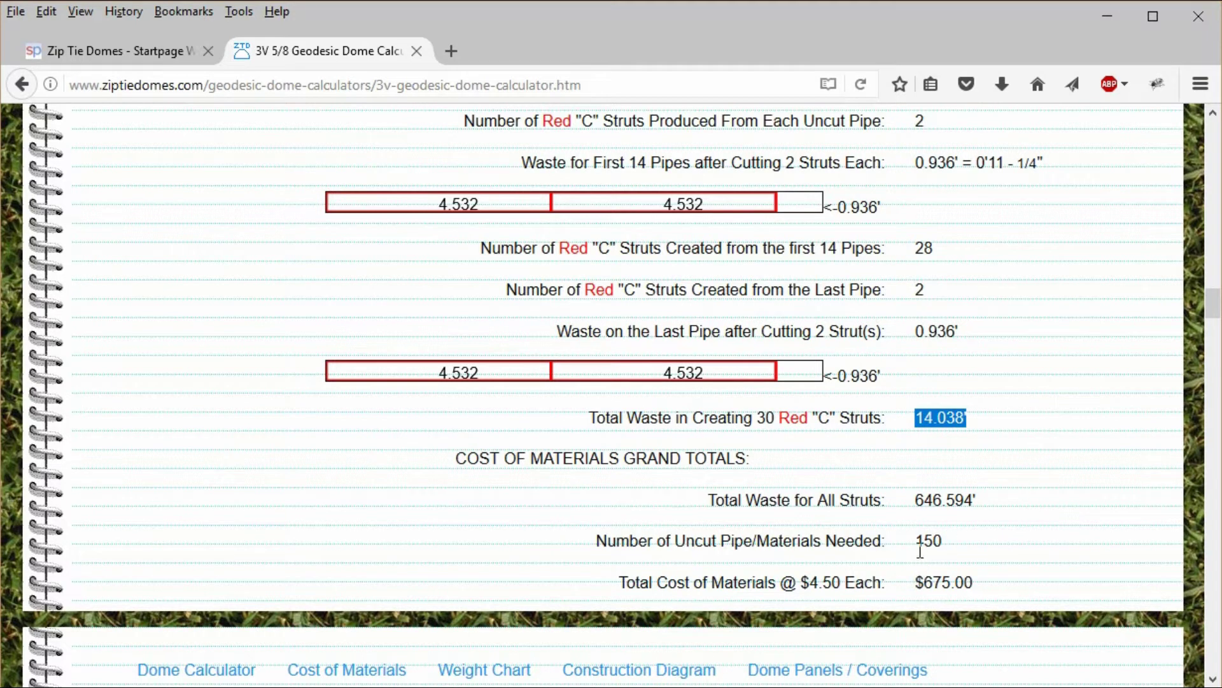
drag(897, 541, 945, 542)
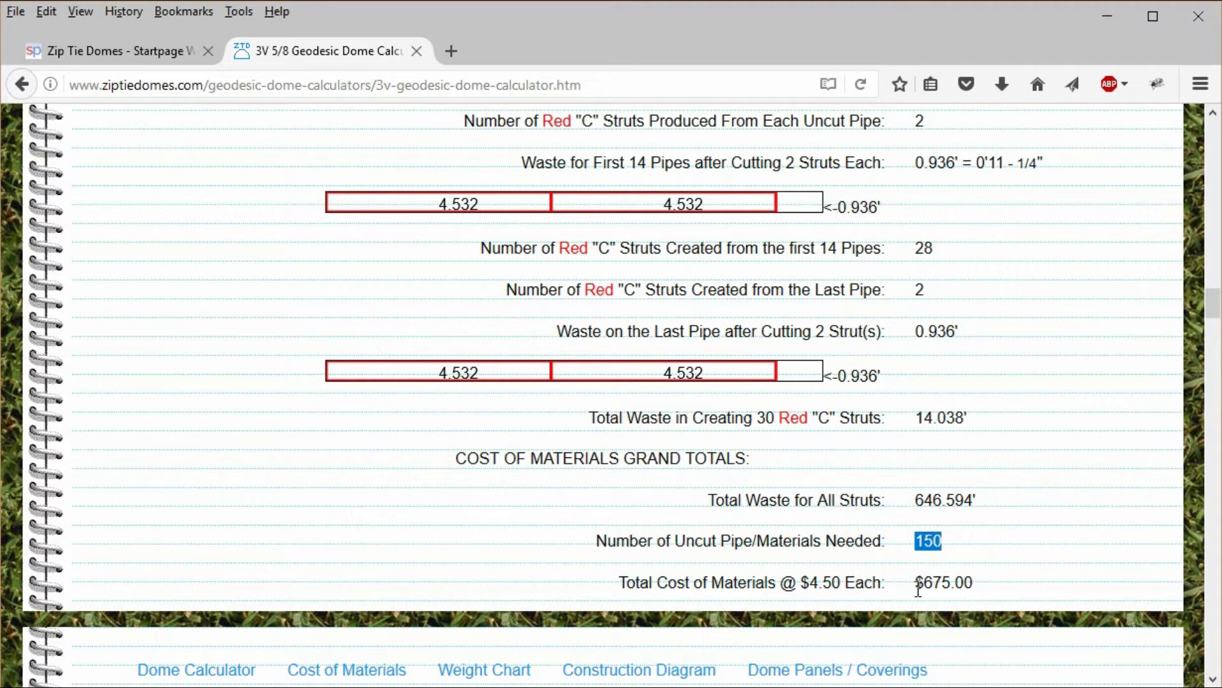
drag(915, 583, 974, 584)
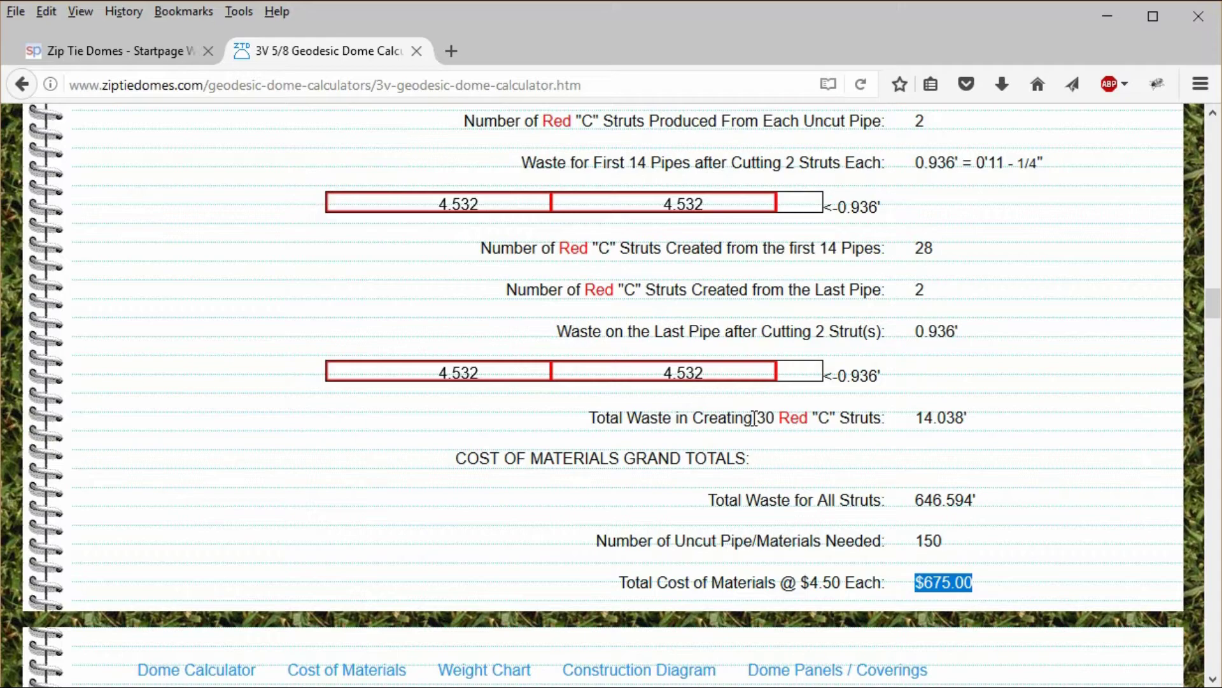
scroll(752, 418, up, 15)
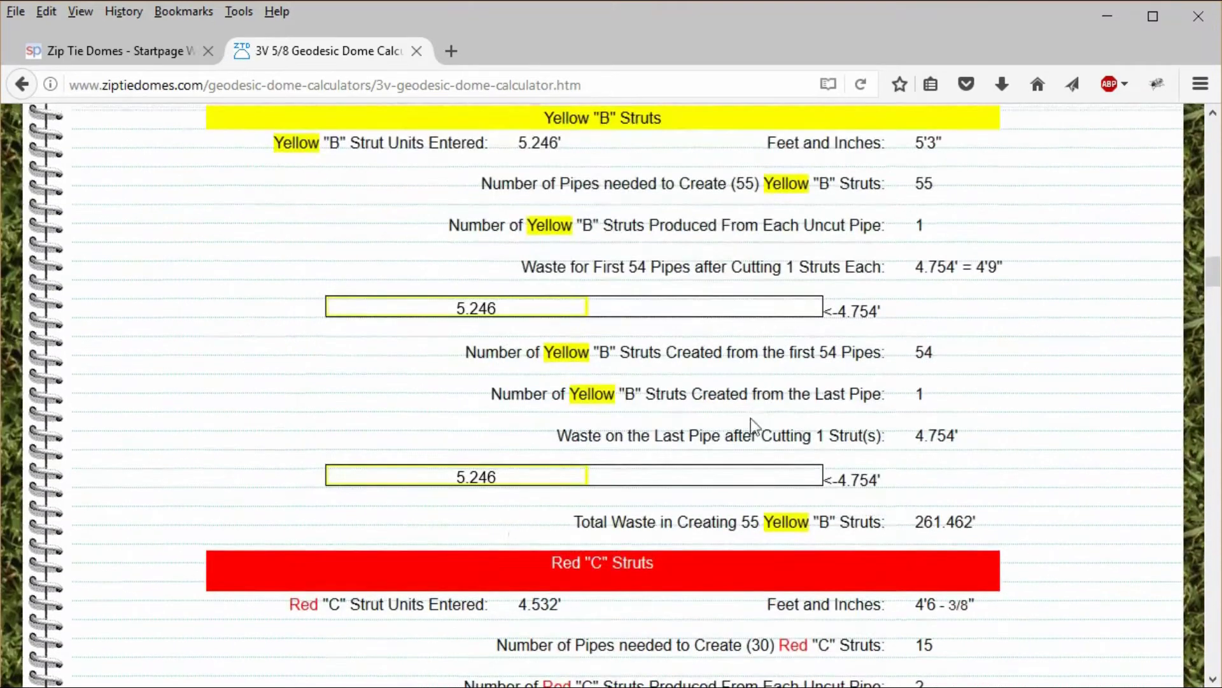
Step: Set the Blue "A" strut length to 5 ft and recalculate the dome
scroll(750, 417, up, 5)
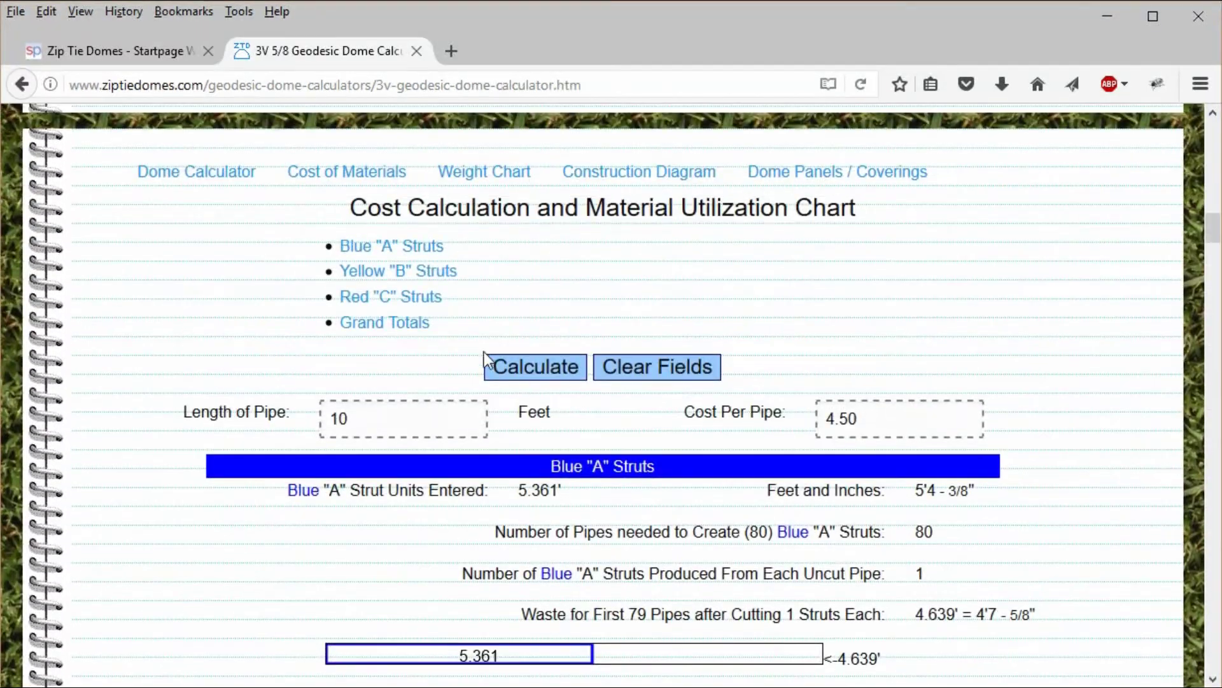
click(205, 178)
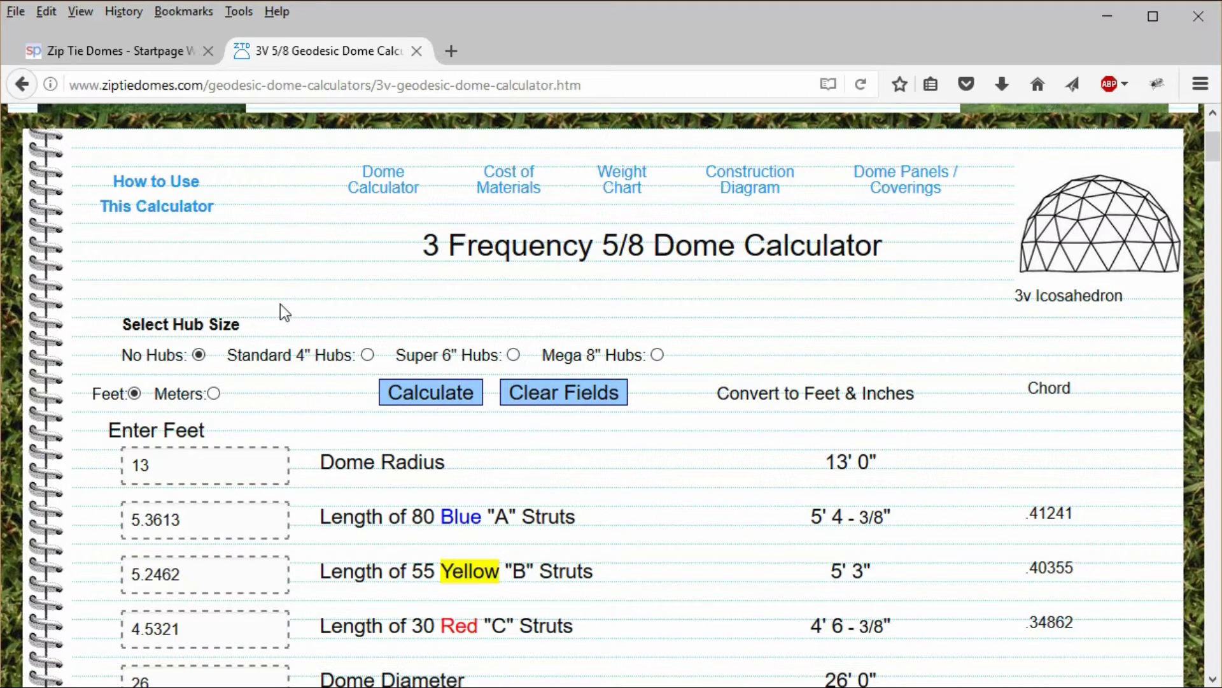
scroll(280, 304, down, 3)
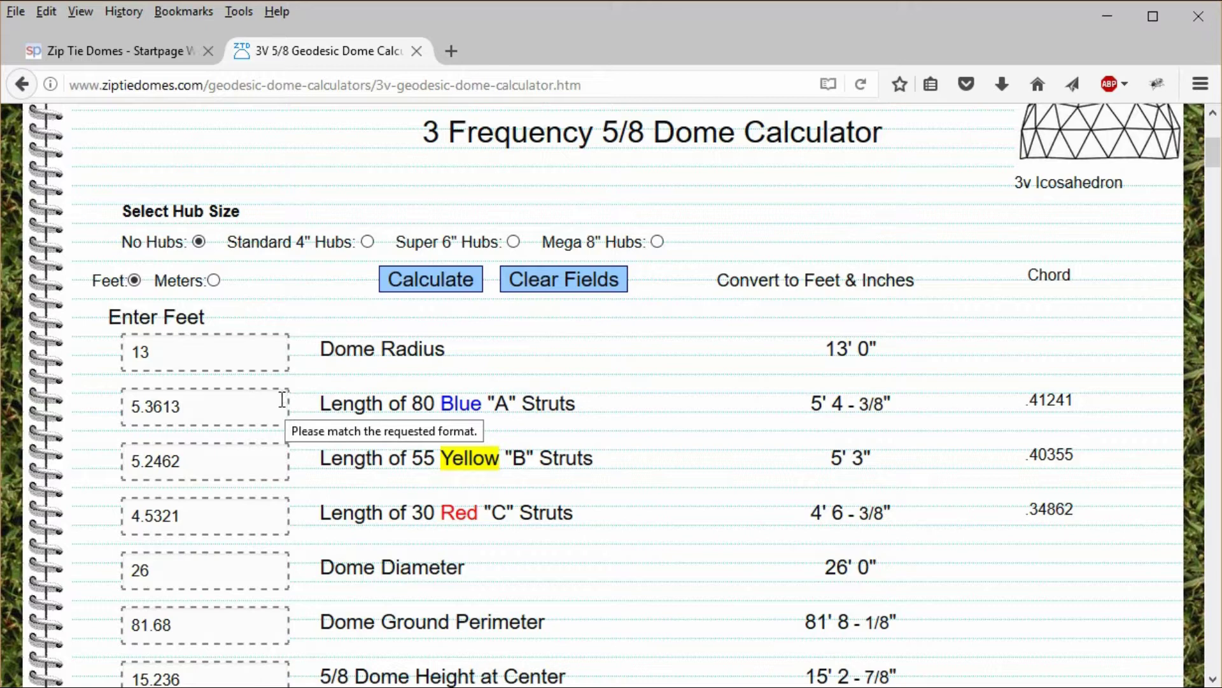
click(198, 410)
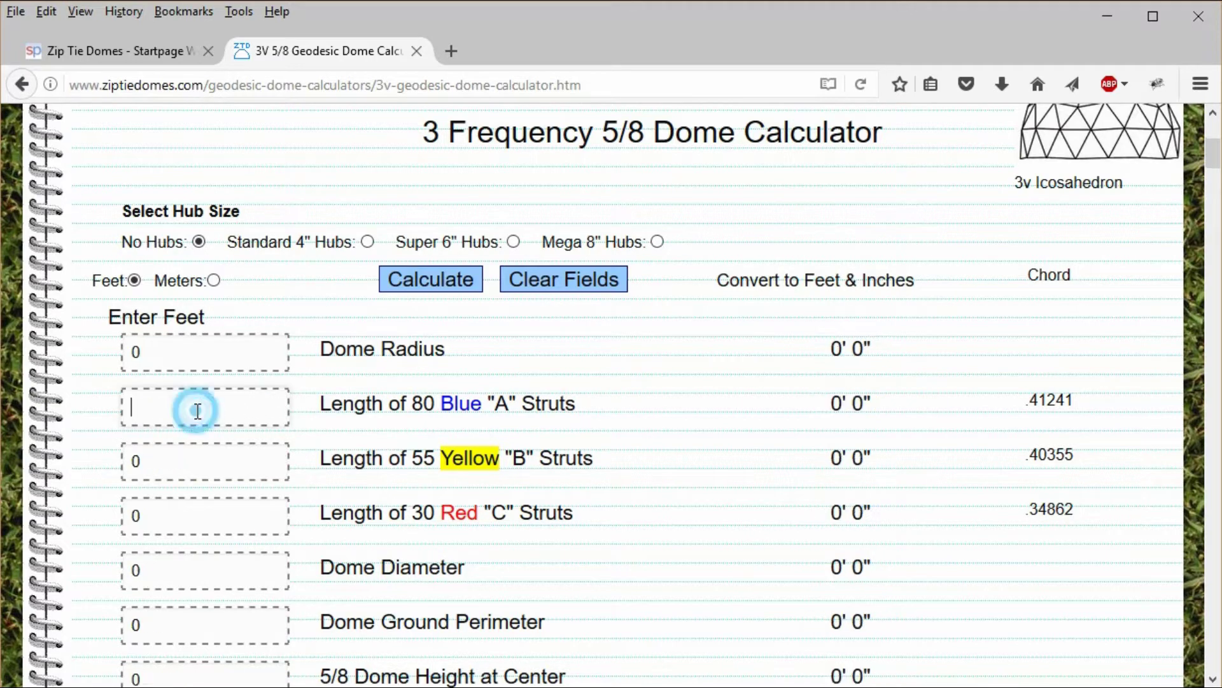
text(5)
click(415, 281)
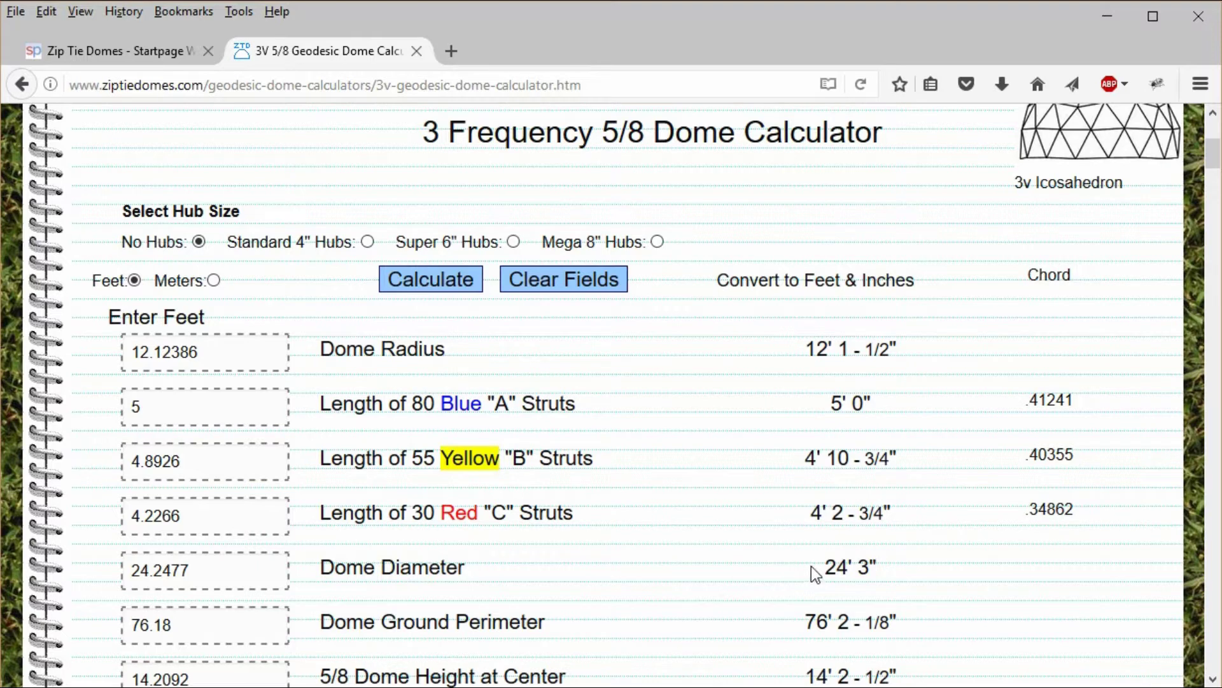
Step: Highlight the 24' 3" dome diameter and 14' 2-1/2" center height
drag(820, 564, 885, 563)
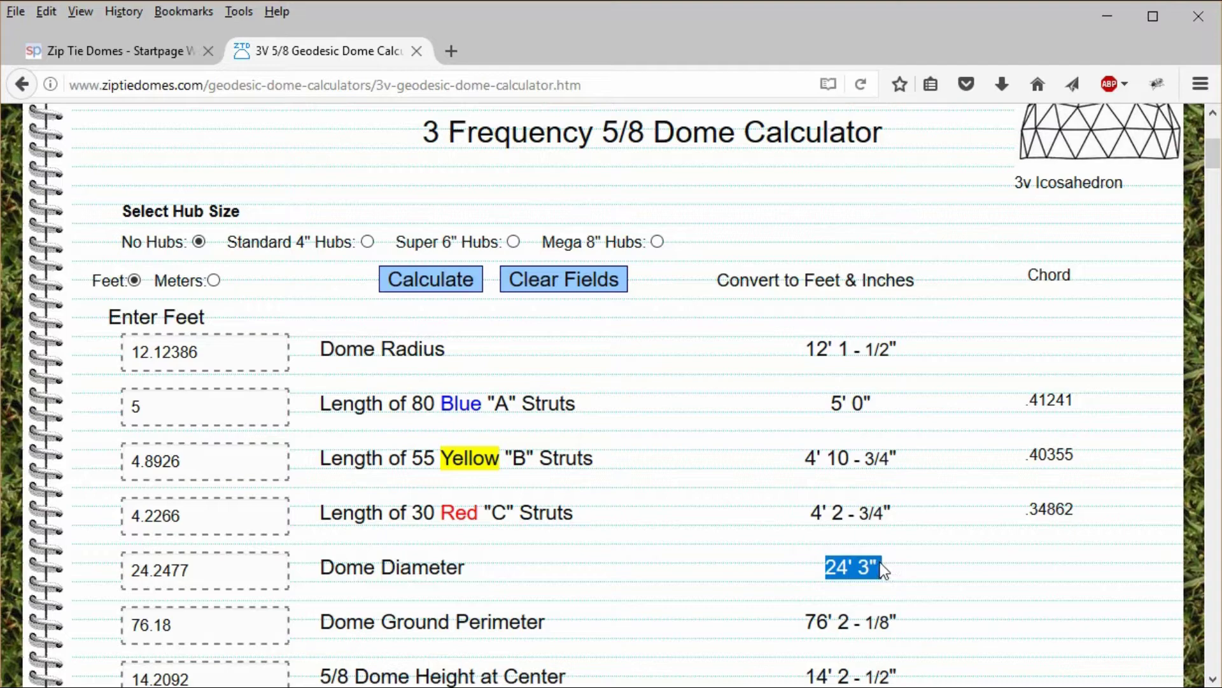
scroll(783, 582, down, 3)
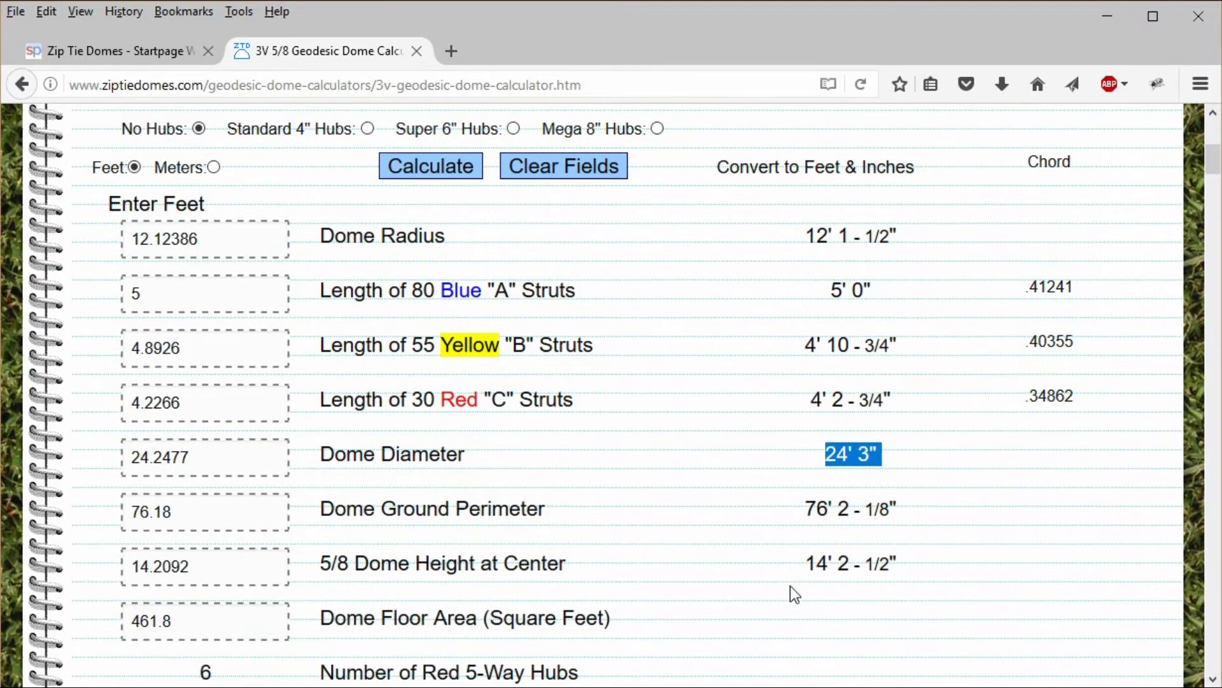
drag(800, 566, 899, 568)
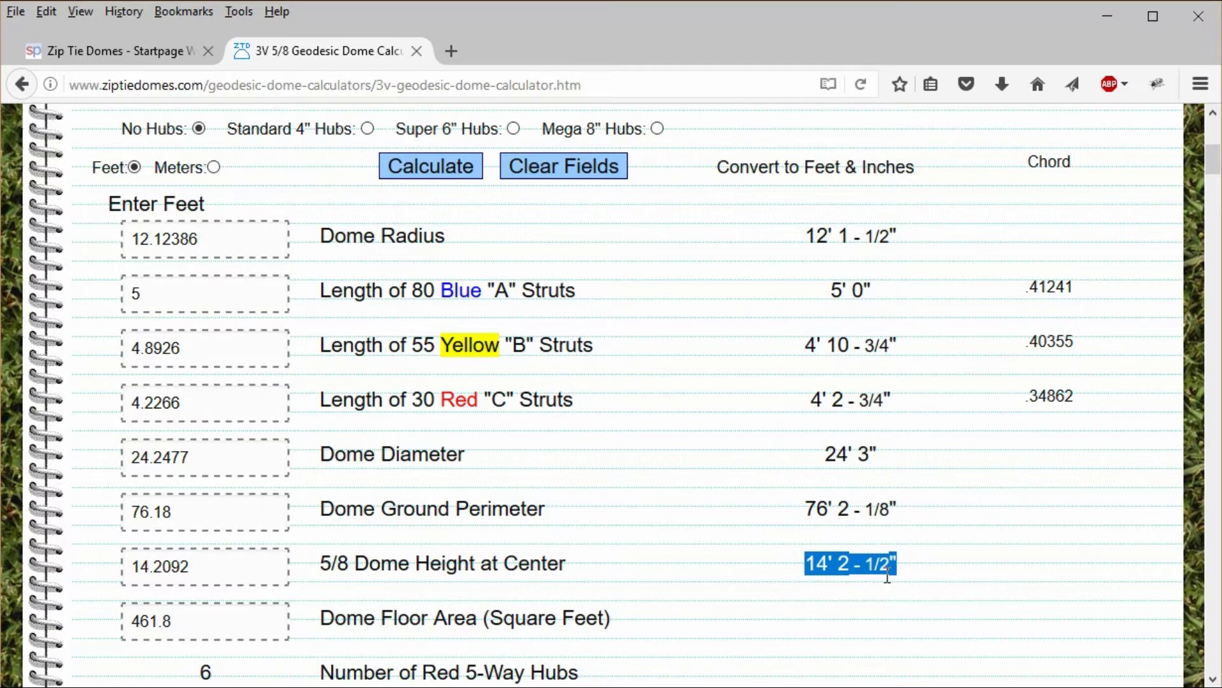
scroll(681, 505, up, 6)
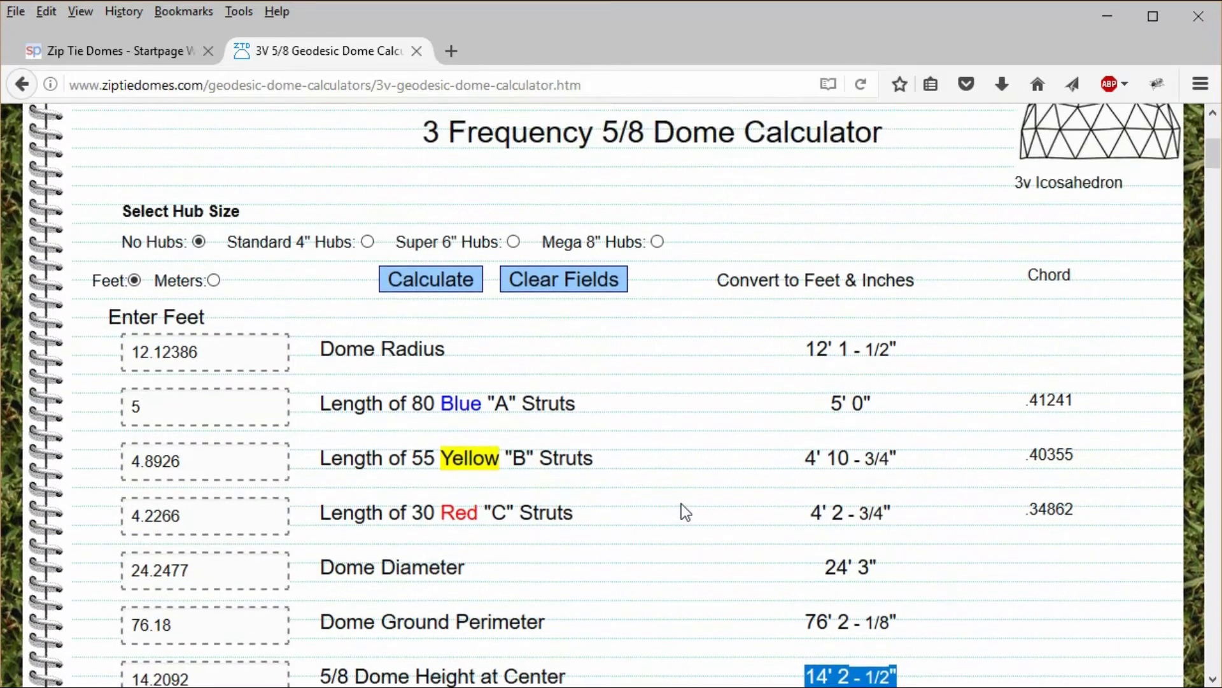
click(527, 196)
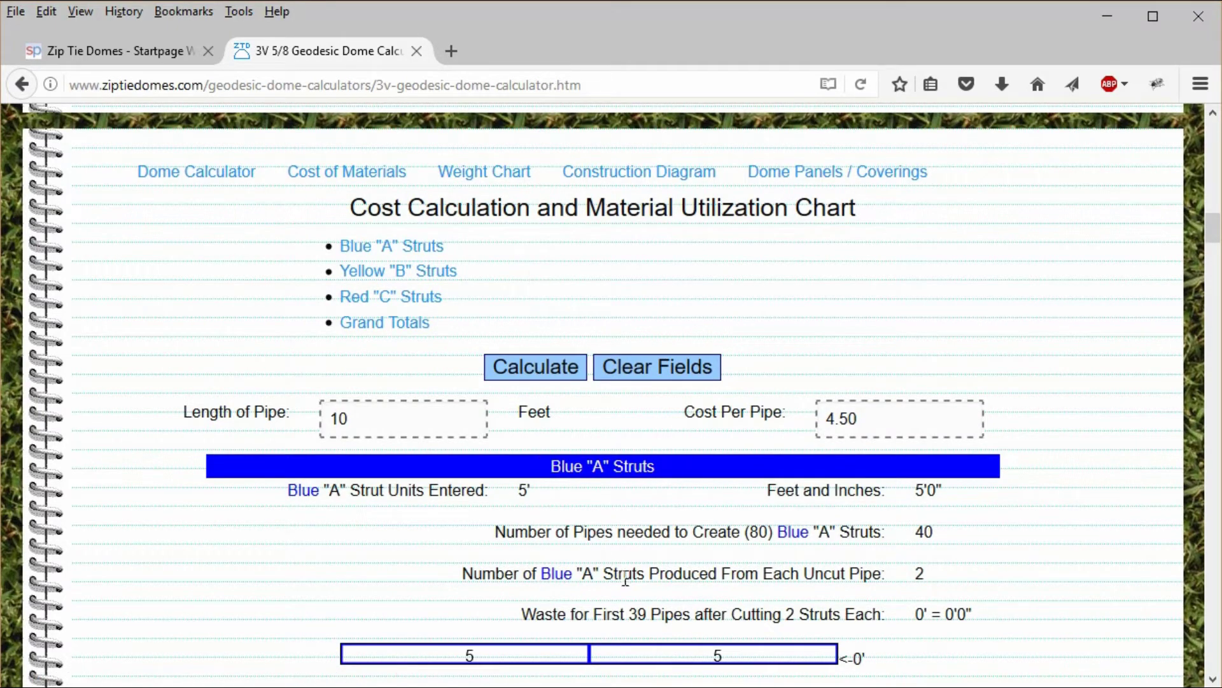
Step: Highlight the 80 blue struts needing 40 pipes
scroll(608, 522, down, 3)
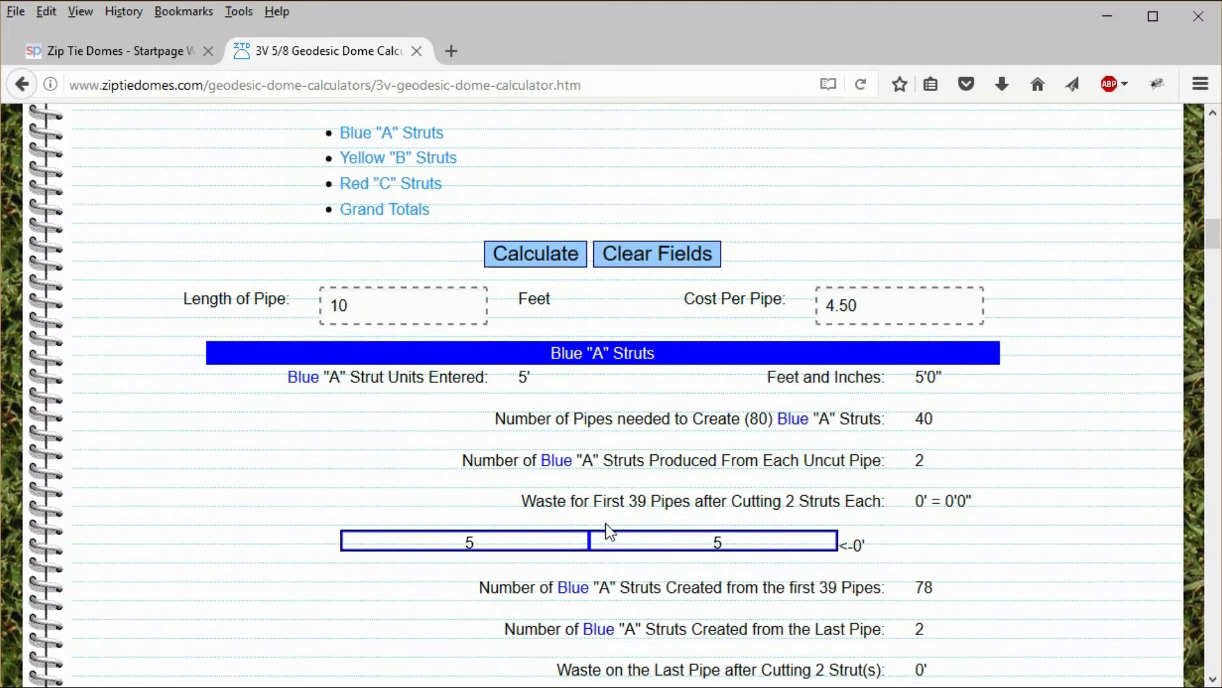
drag(741, 418, 812, 415)
drag(915, 417, 942, 416)
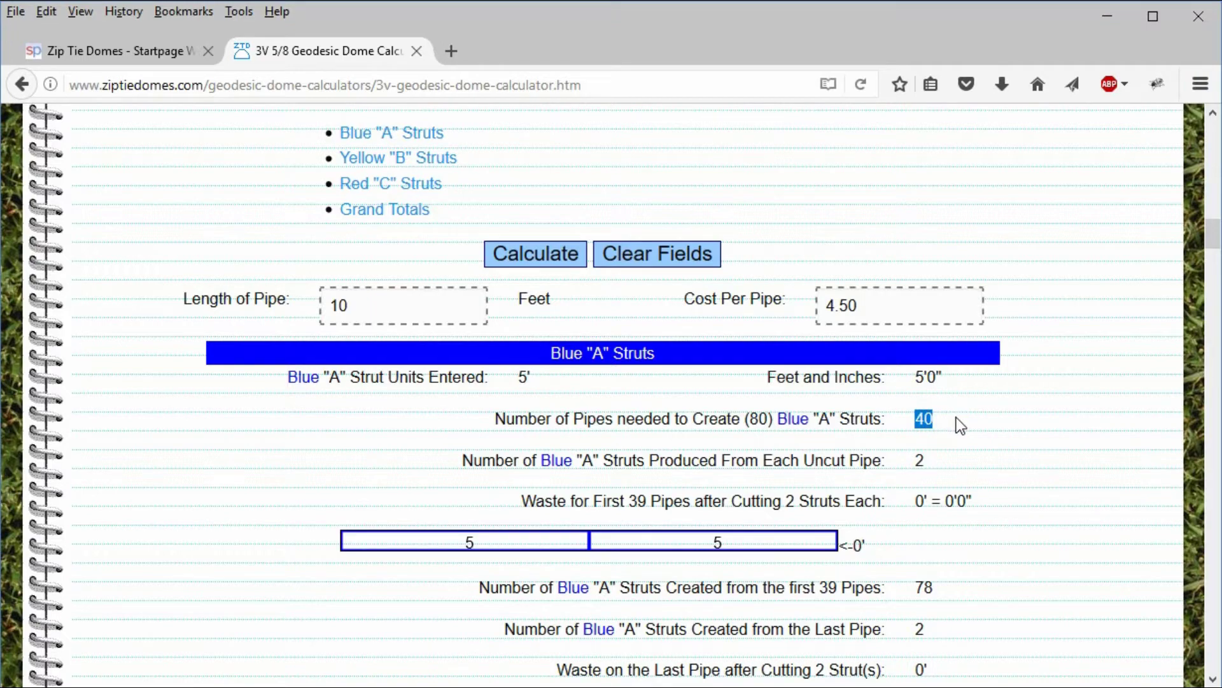
Step: Highlight the yellow results: 55 struts, 28 pipes, 2-5/8" waste per pipe, 10.908' total waste
scroll(957, 417, down, 3)
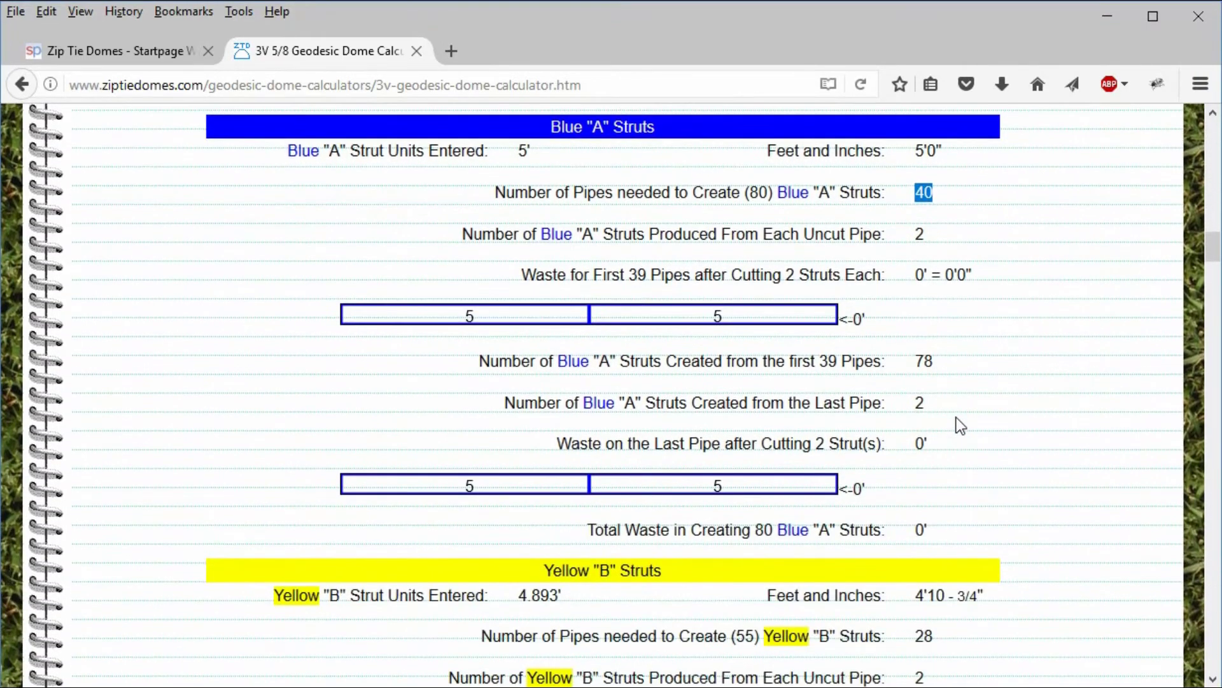
scroll(998, 579, down, 5)
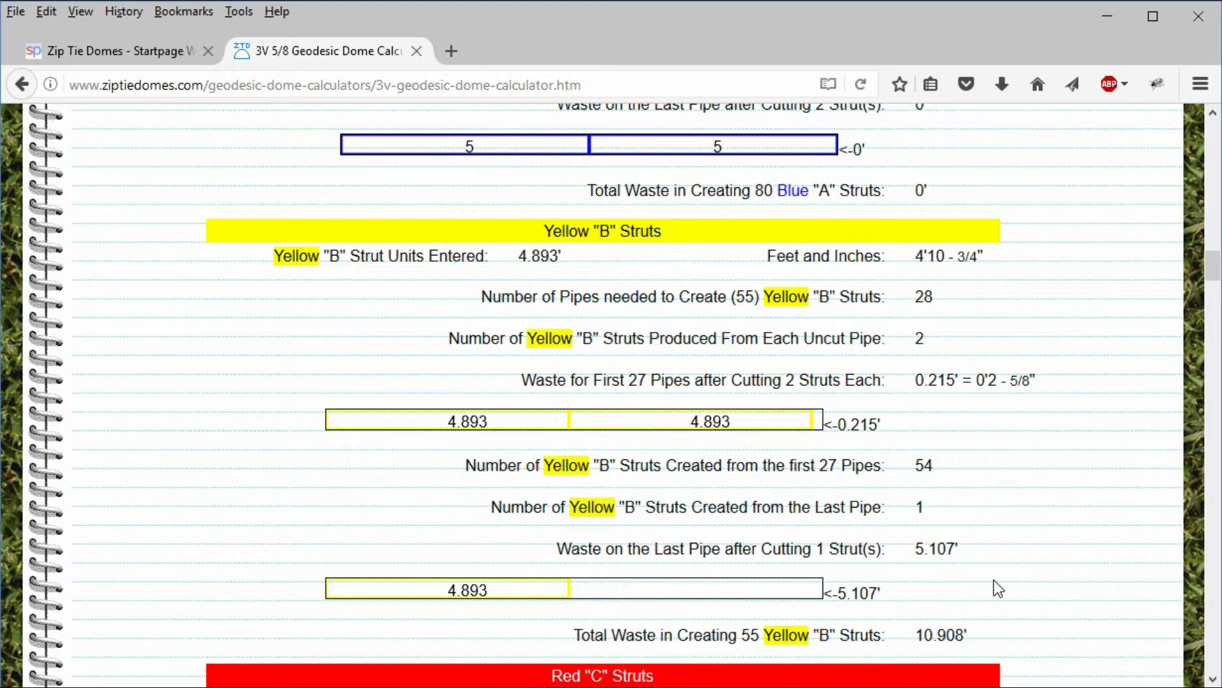
drag(914, 295, 939, 296)
click(739, 295)
double_click(740, 294)
drag(982, 380, 1041, 385)
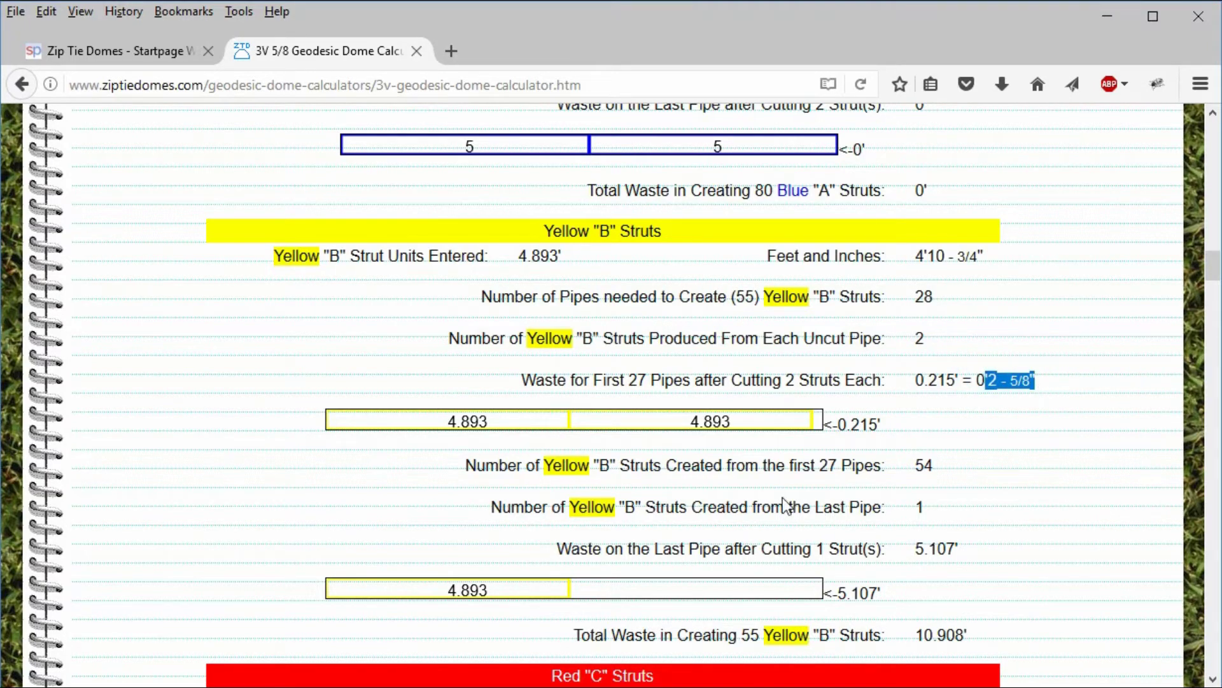
scroll(783, 498, down, 3)
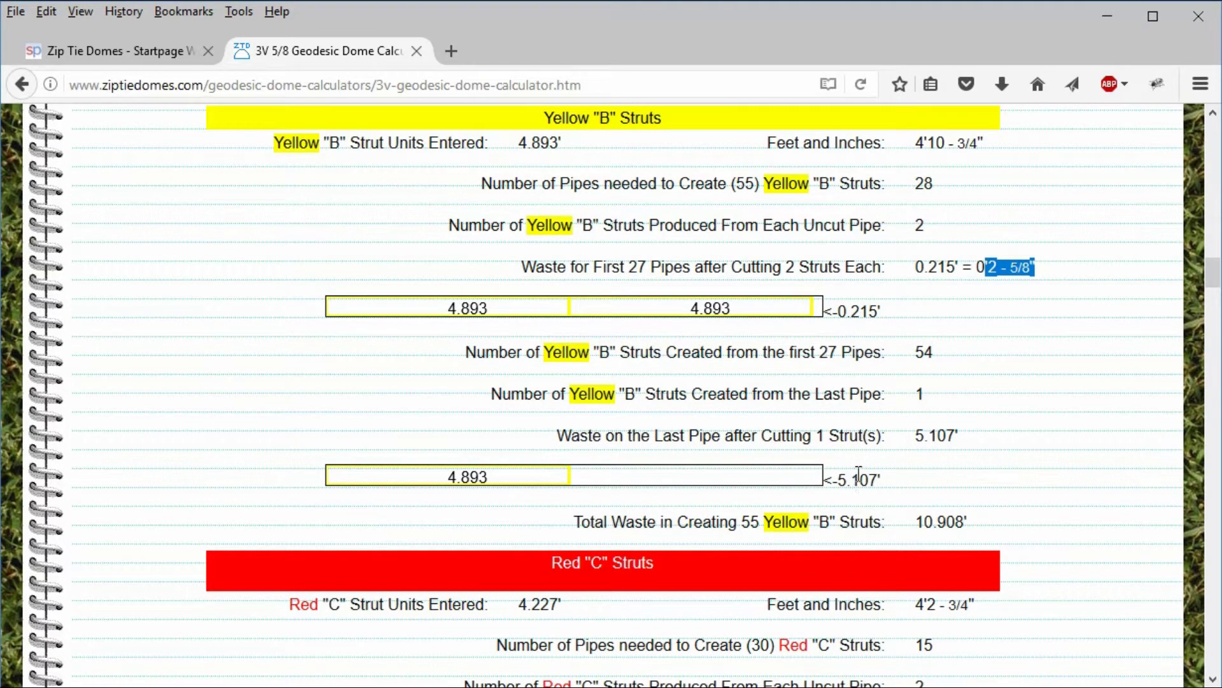
drag(831, 481, 876, 480)
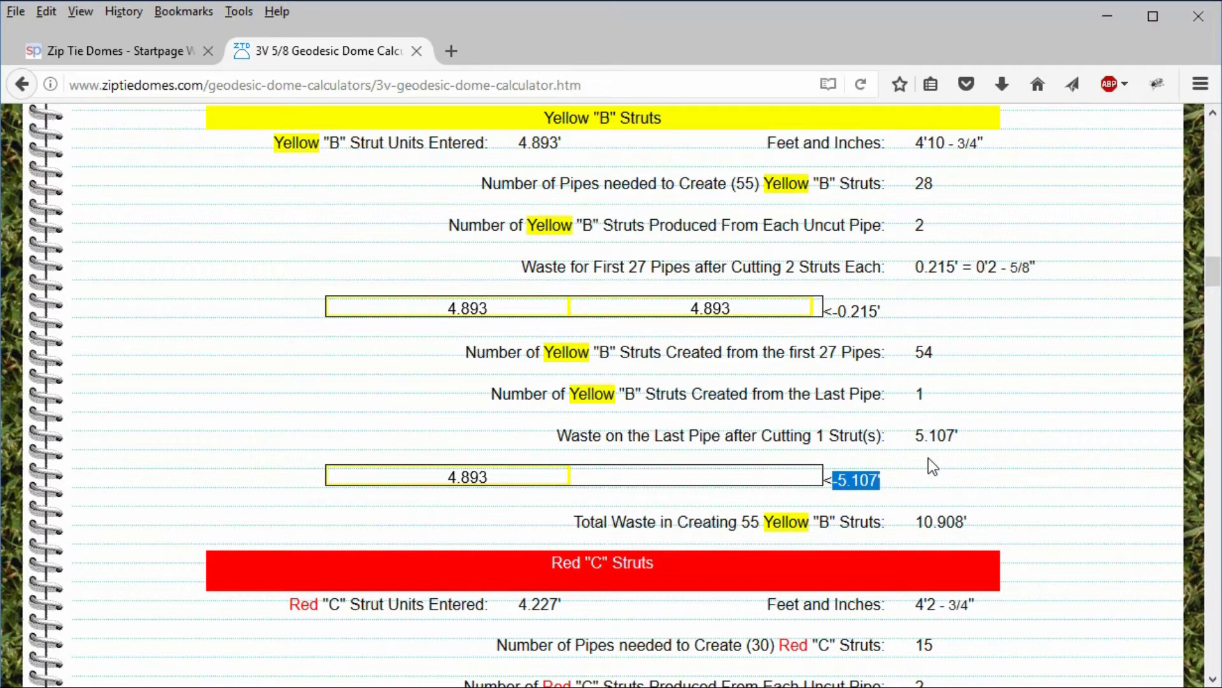
drag(914, 521, 969, 522)
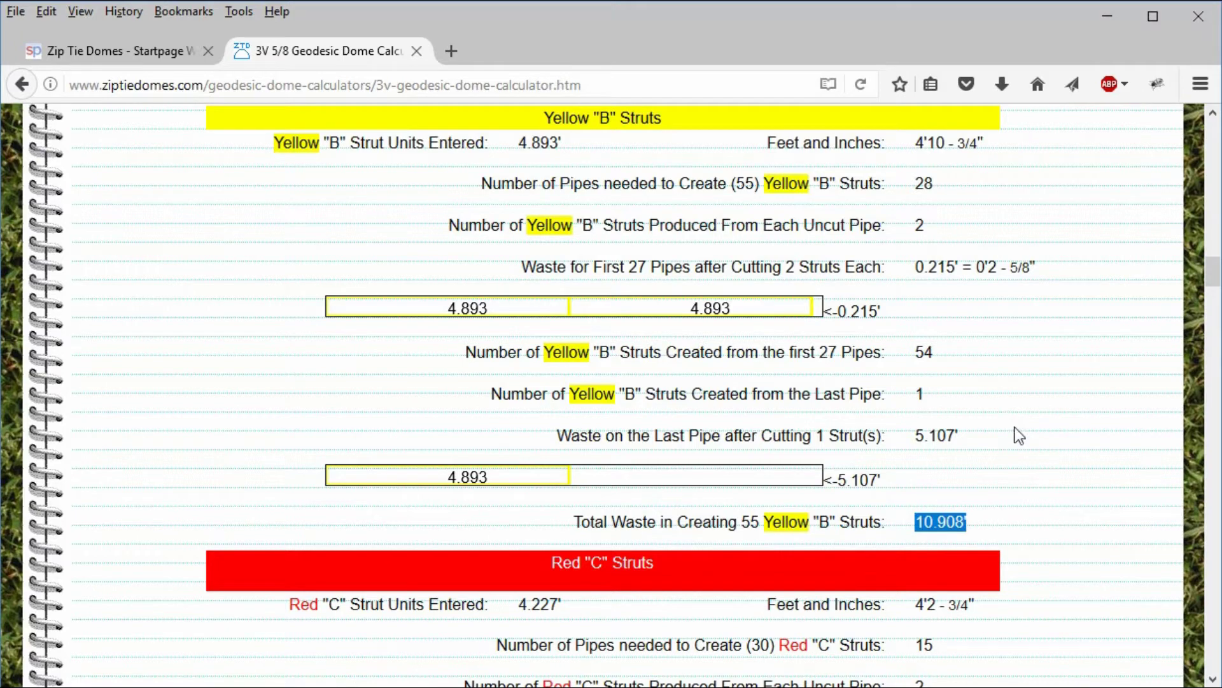
Step: Highlight the red results: 15 pipes, 1'6-1/2" waste per pipe, 23.201' total waste
scroll(1013, 425, down, 7)
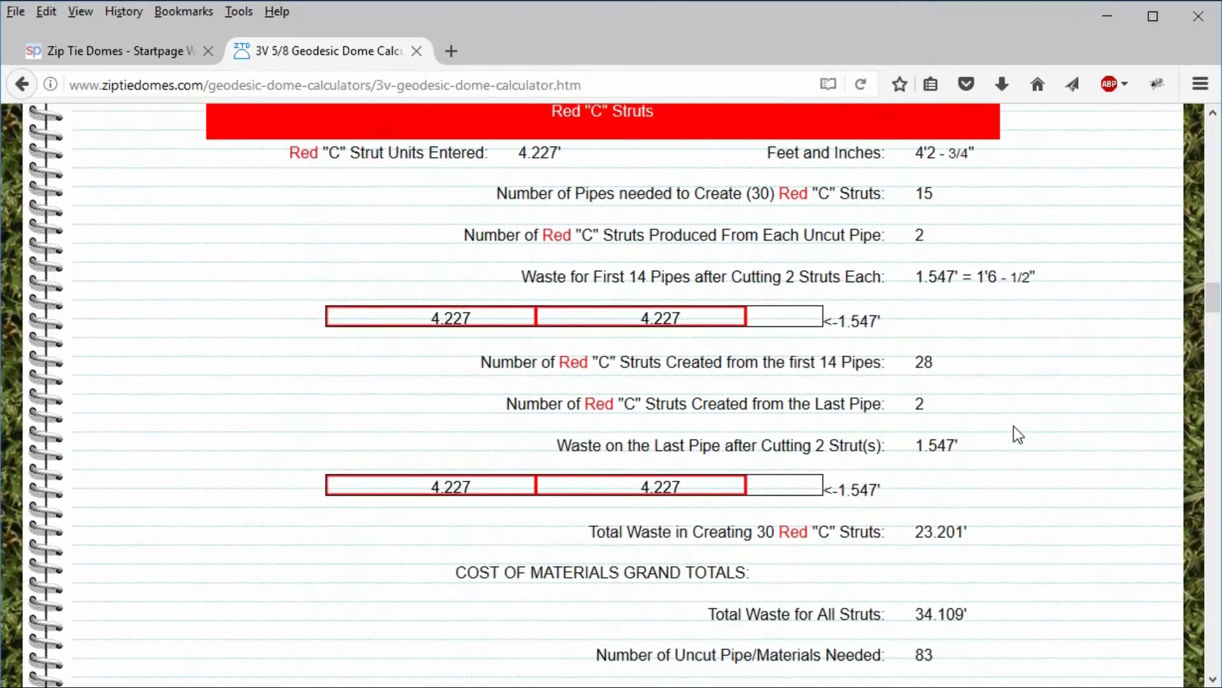
drag(915, 192, 936, 194)
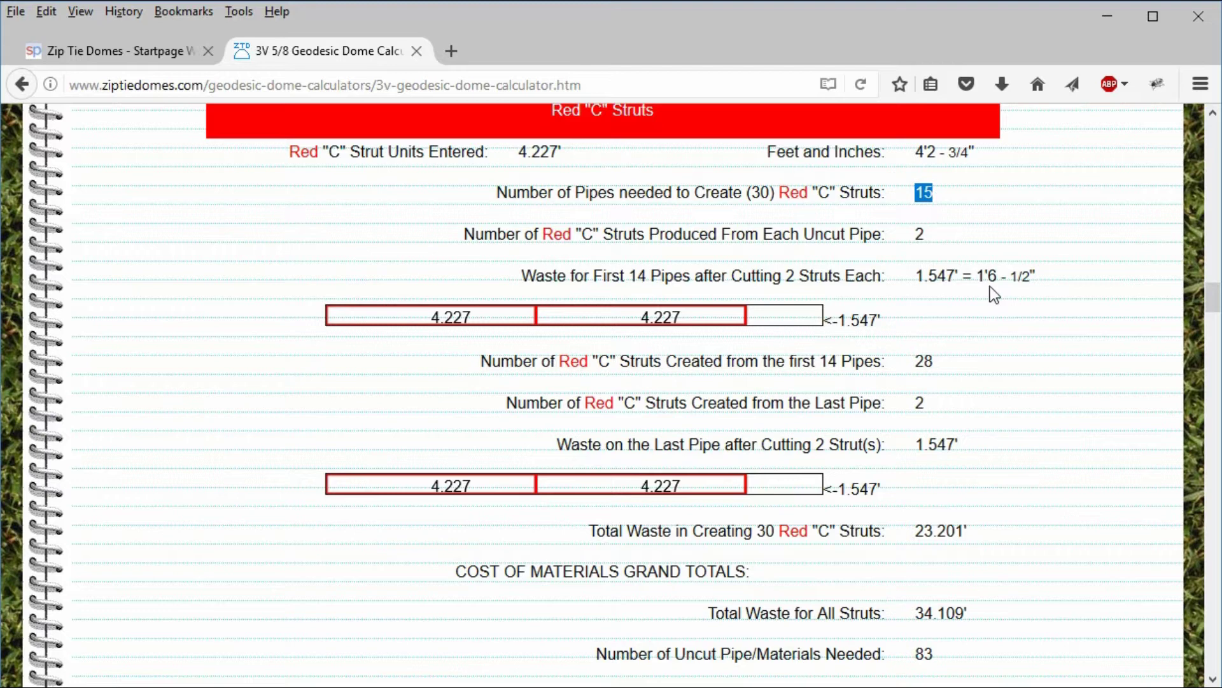
drag(979, 278, 1037, 289)
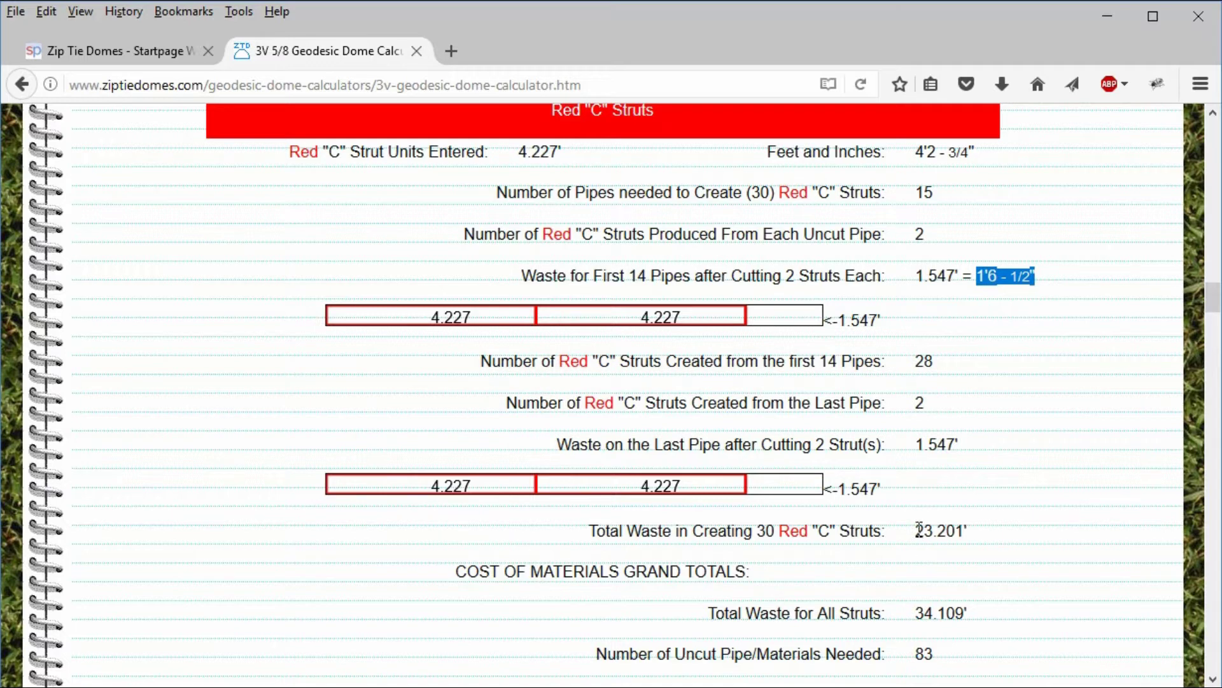
drag(915, 530, 959, 530)
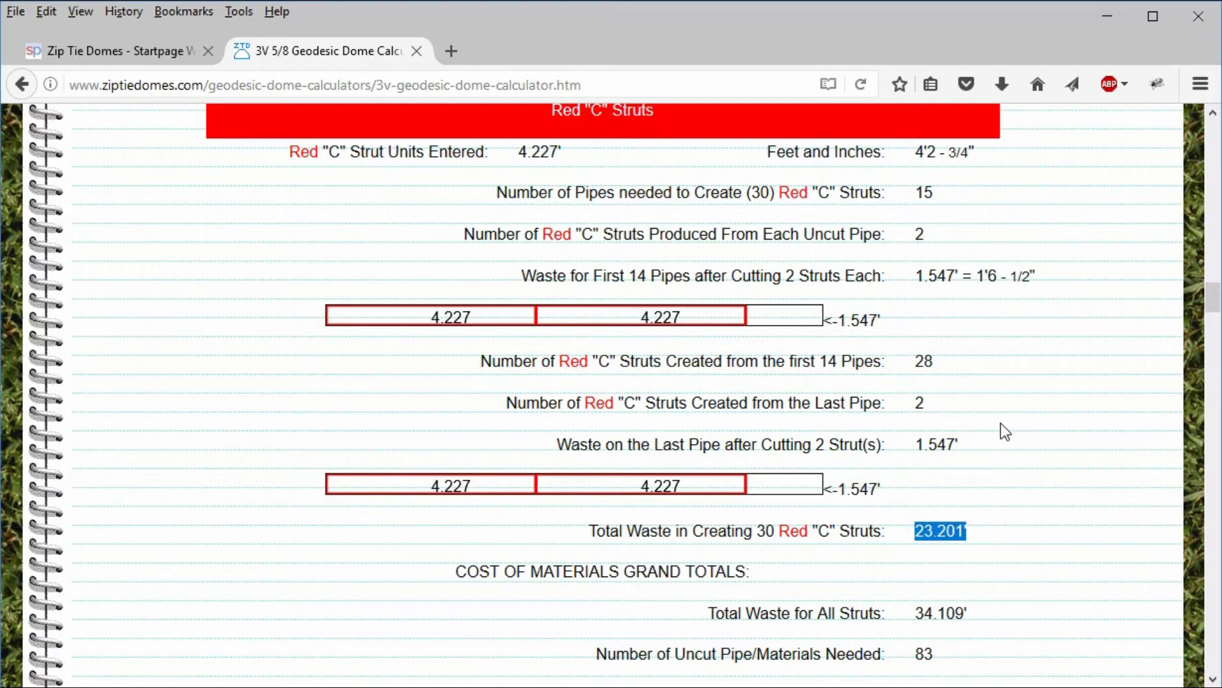
scroll(1000, 422, down, 2)
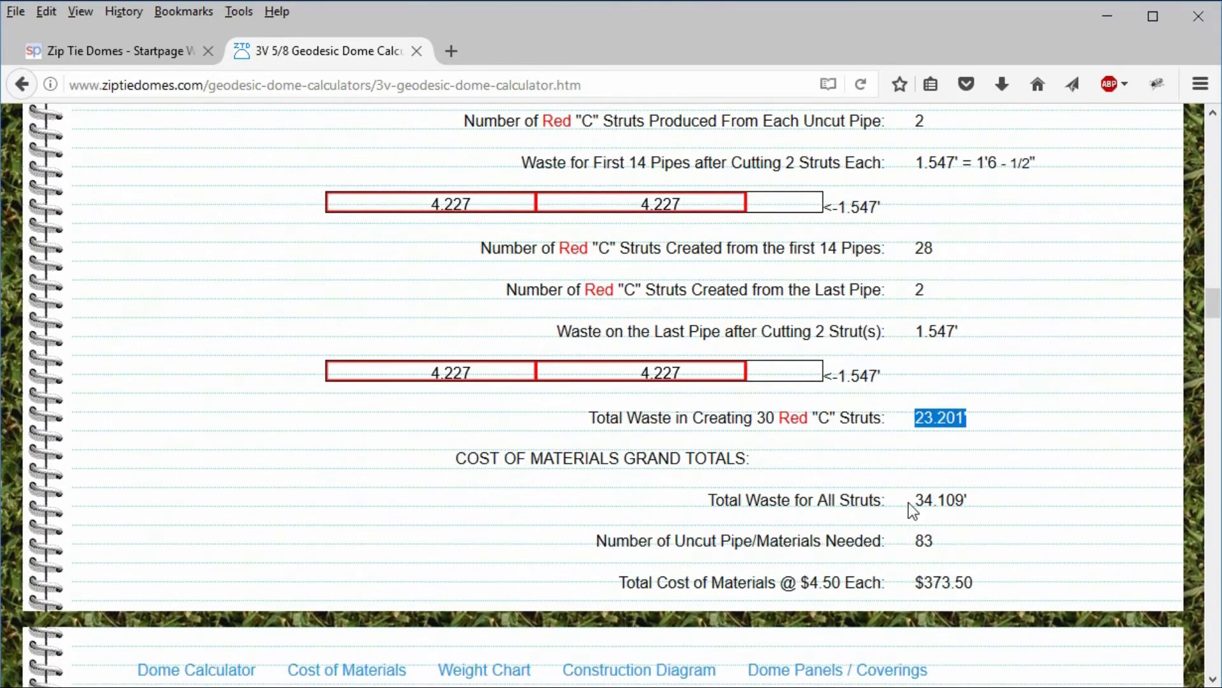
Step: Highlight the grand totals of 34.109' waste, 83 uncut pipes and $373.50 cost
drag(914, 499, 974, 510)
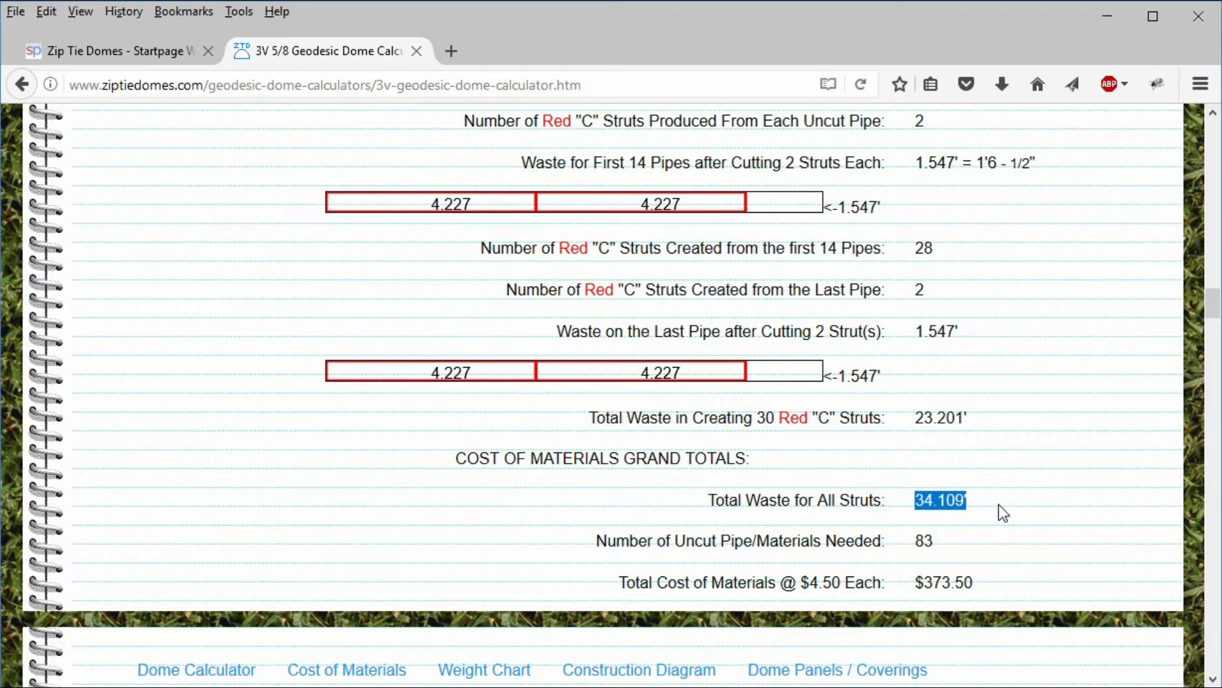
double_click(919, 541)
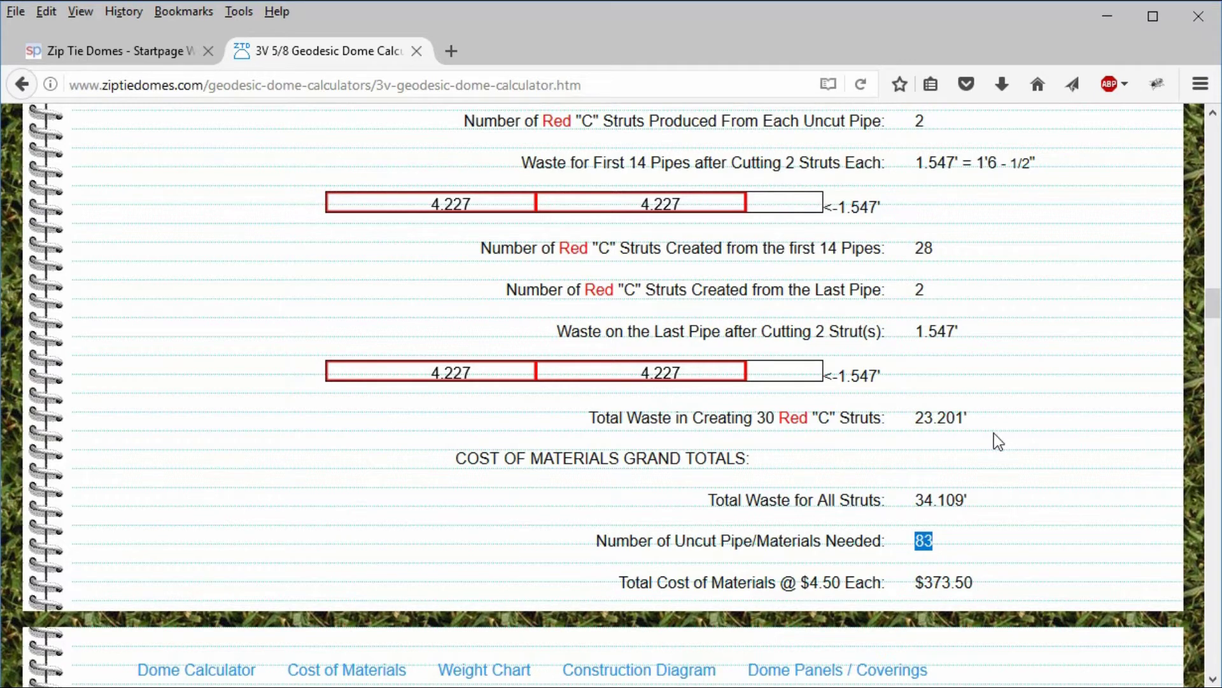
drag(915, 583, 986, 595)
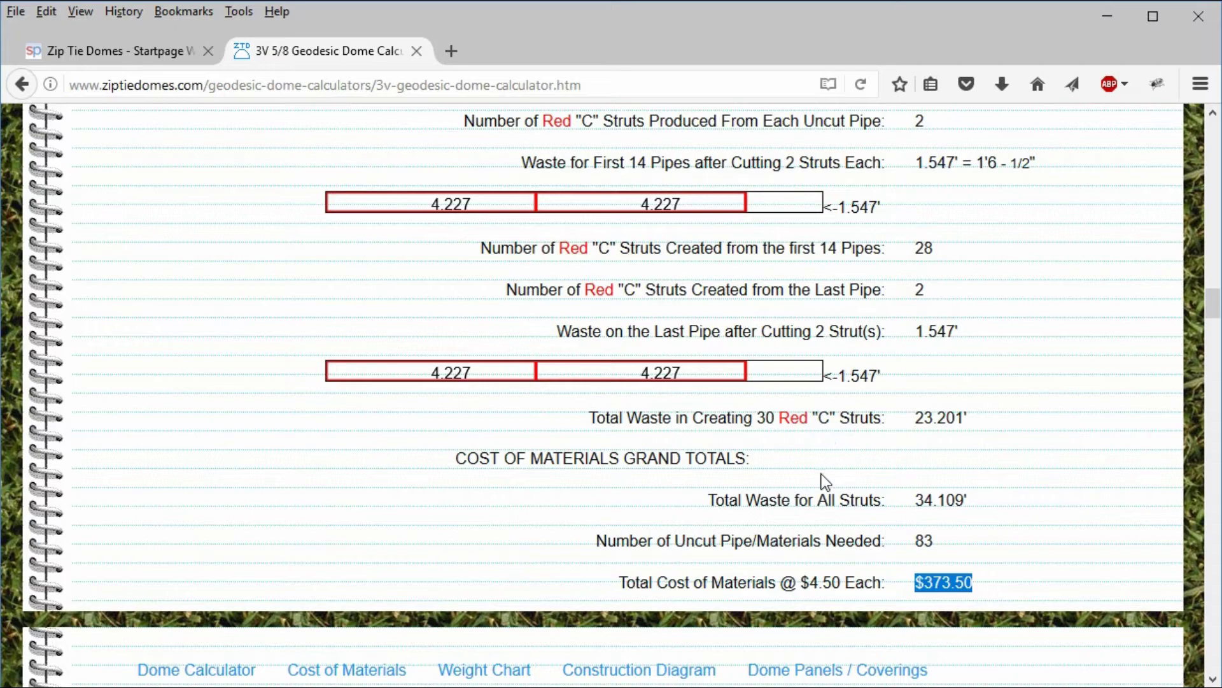
scroll(821, 474, up, 13)
scroll(824, 483, up, 8)
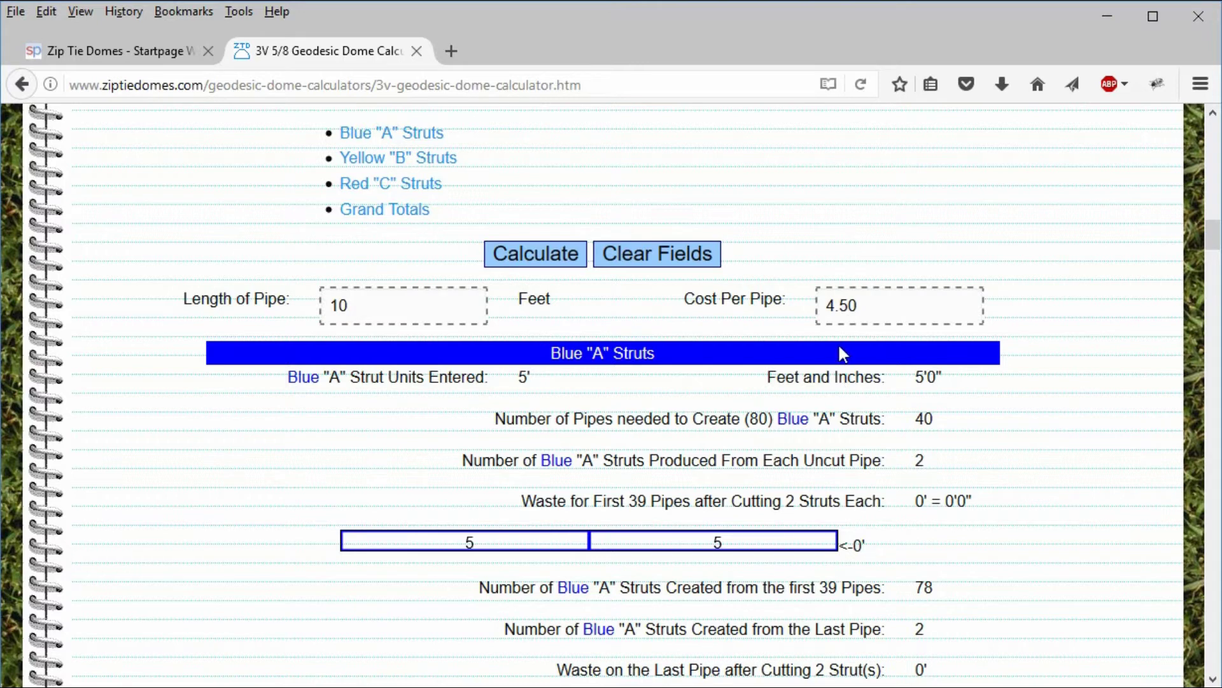
Step: Change the cost per pipe from 4.50 to 3.50 and recalculate, giving a $290.50 total
click(865, 301)
drag(866, 300, 816, 318)
text(3.50)
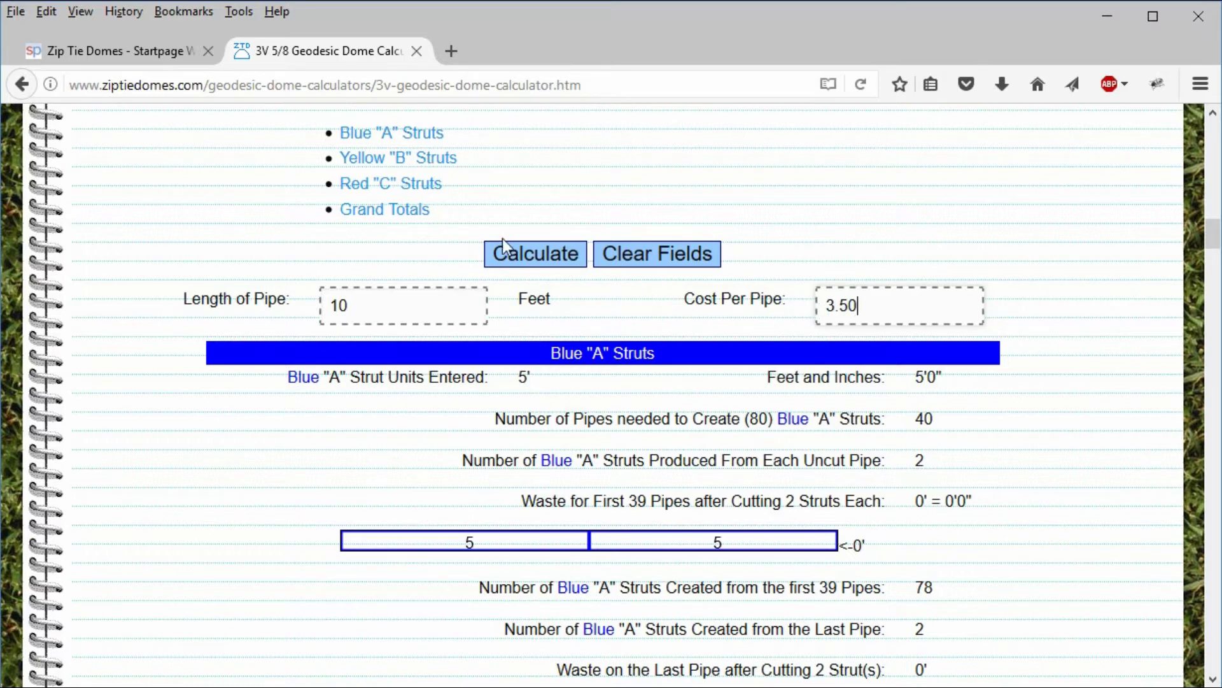
click(518, 252)
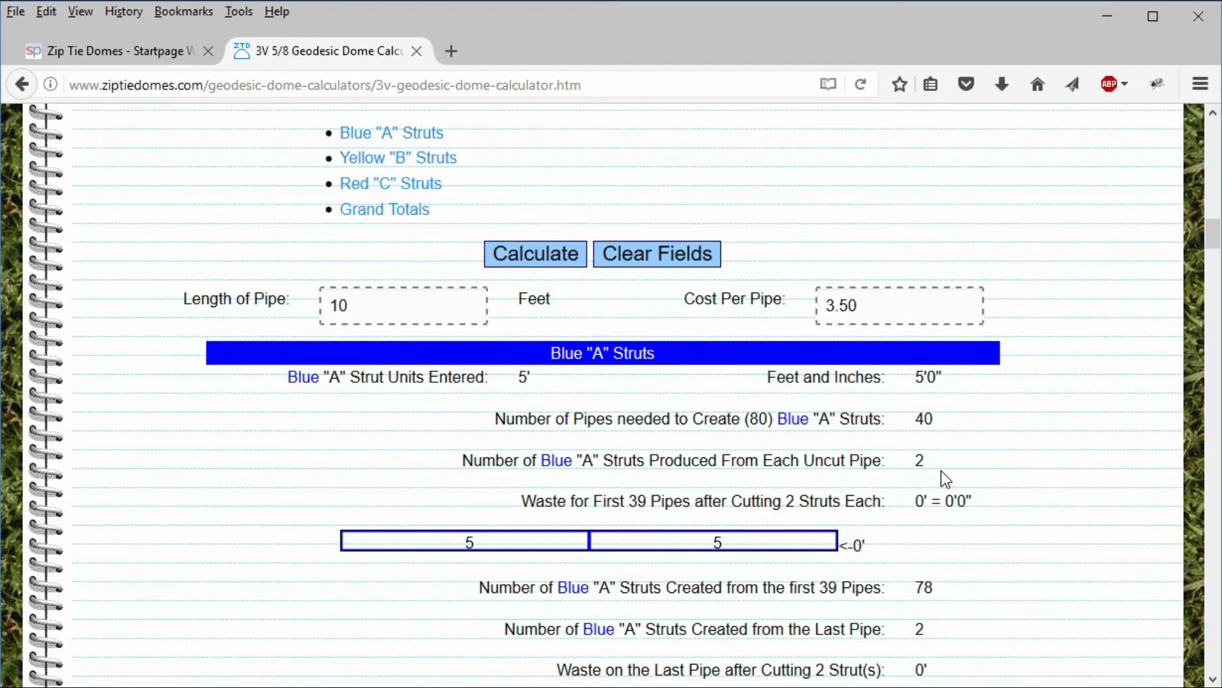
scroll(944, 479, down, 10)
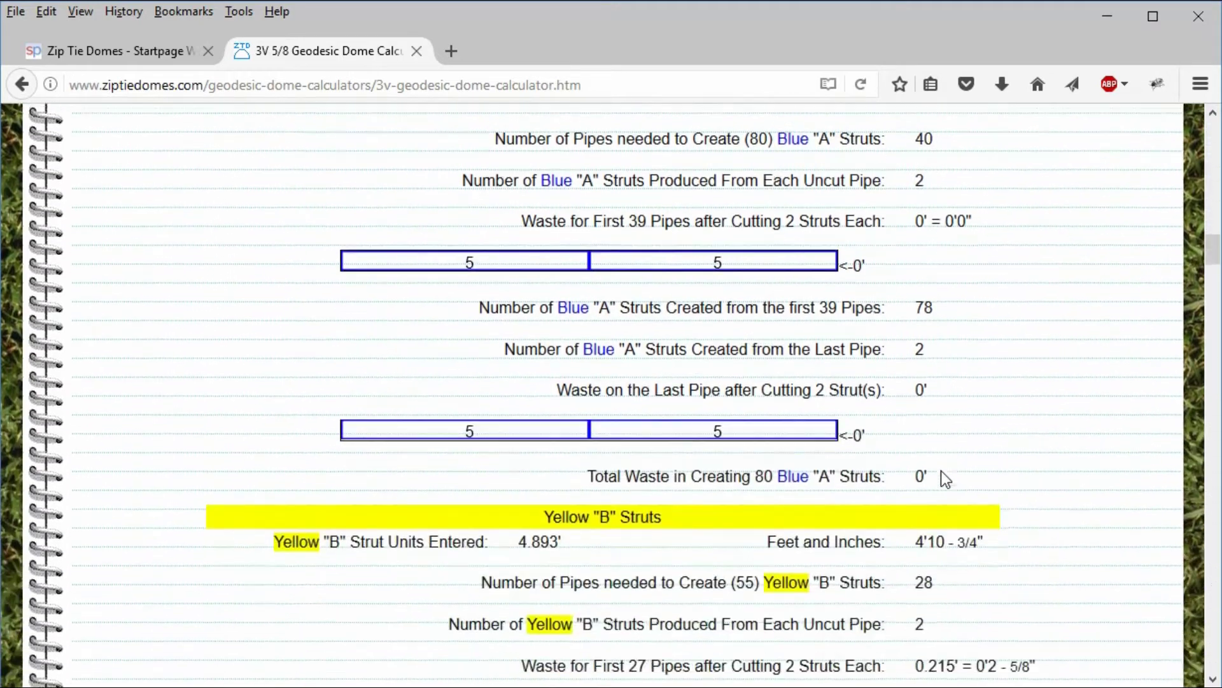
scroll(944, 479, down, 6)
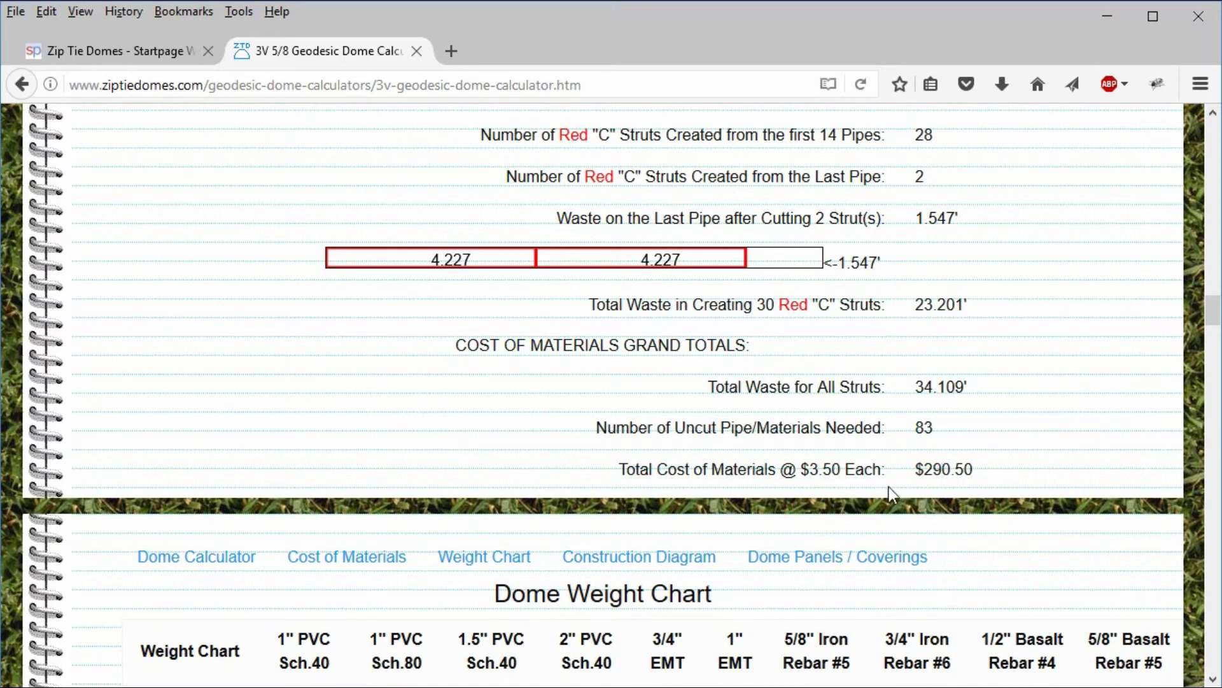
scroll(623, 381, up, 7)
scroll(619, 377, up, 15)
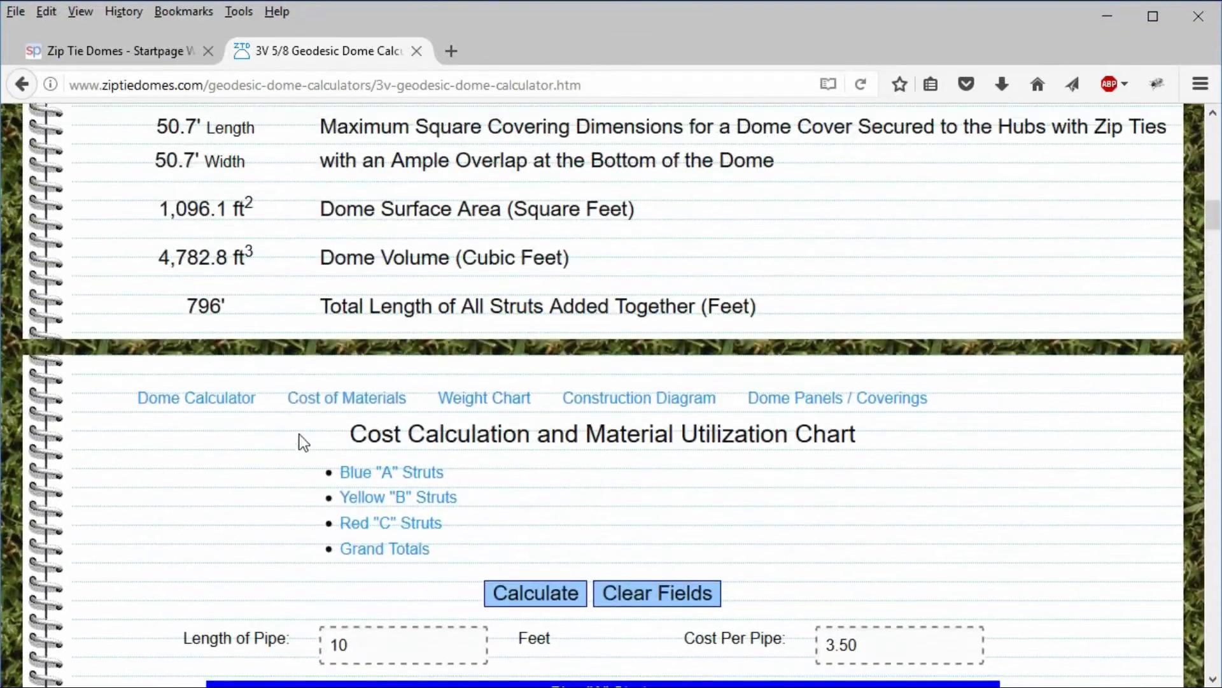
Step: Recalculate with a 3.3333-ft Blue "A" strut and highlight the 16' 2" diameter
click(169, 398)
scroll(176, 405, up, 1)
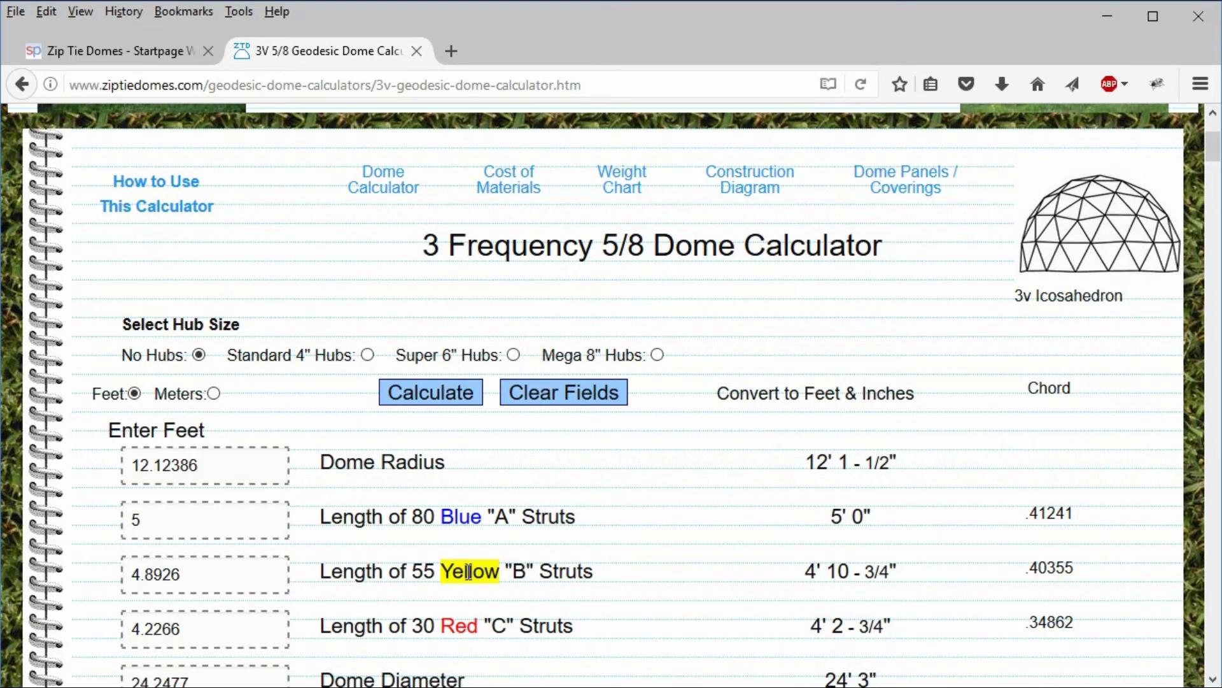
click(161, 524)
key(BackSpace)
text(3)
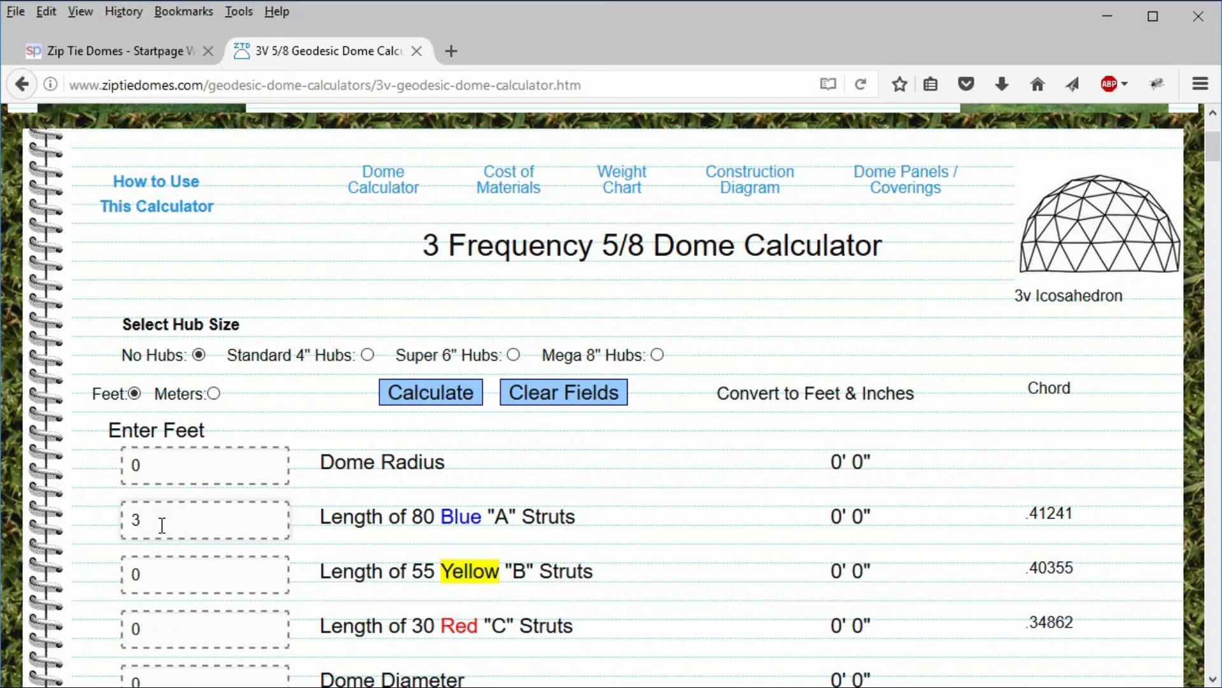
text(.3333)
click(431, 392)
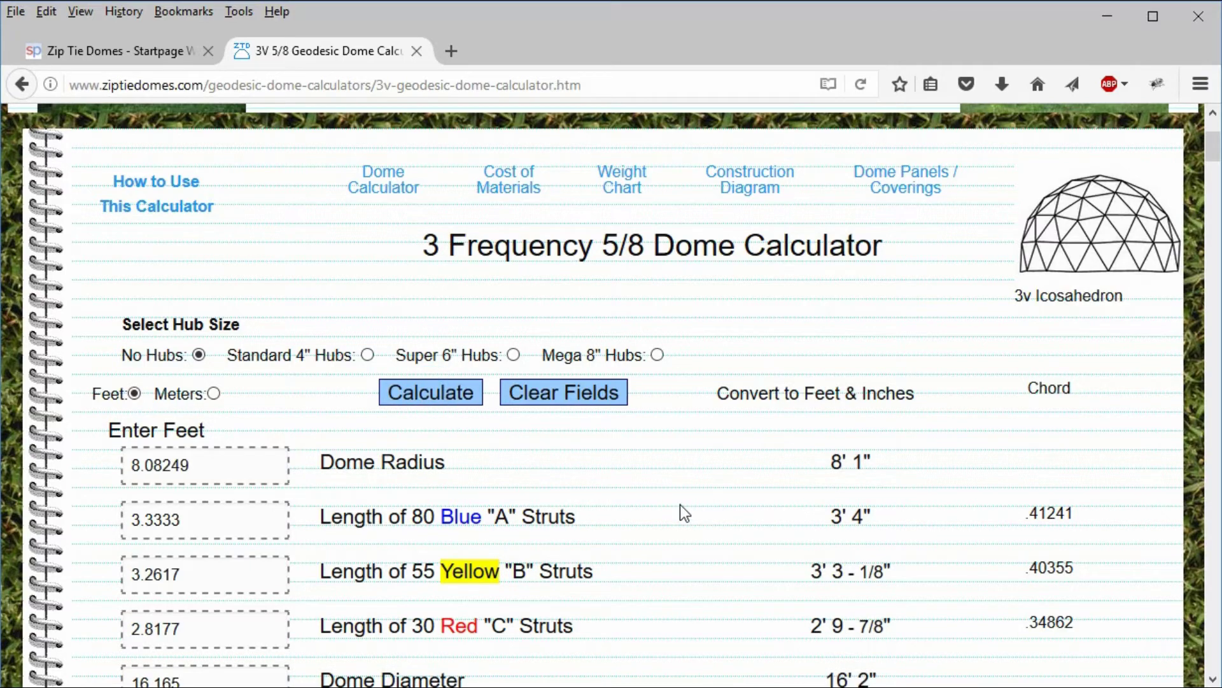
scroll(680, 504, down, 3)
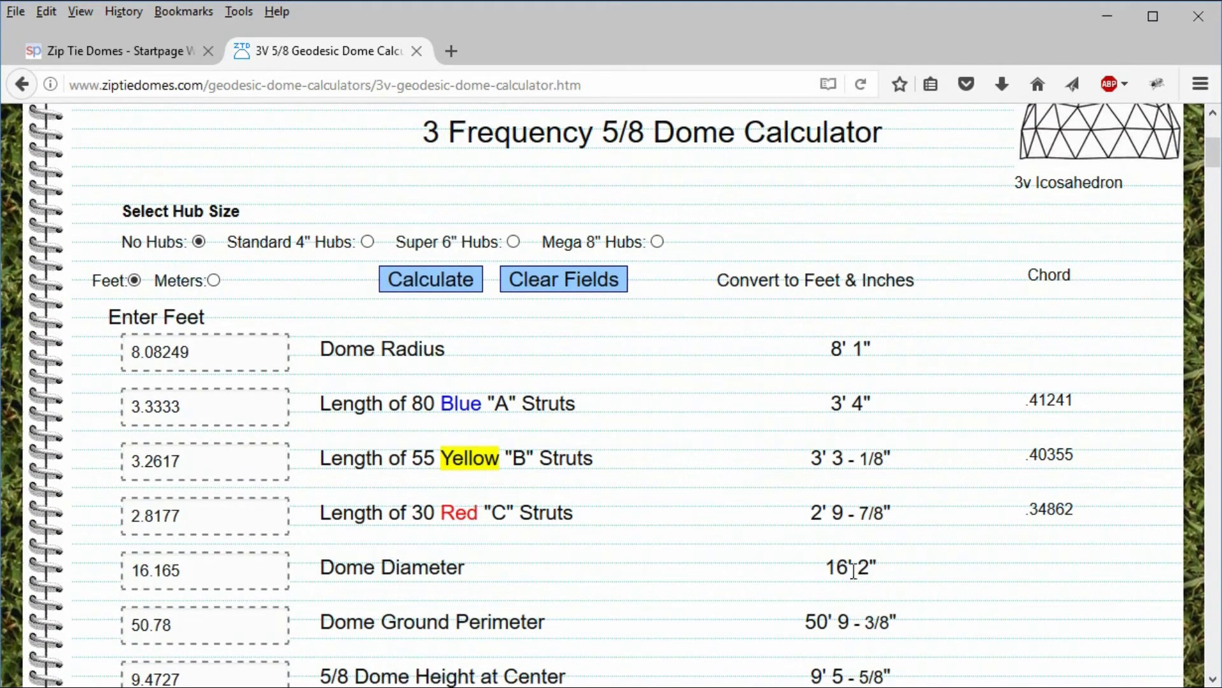
drag(827, 565, 879, 564)
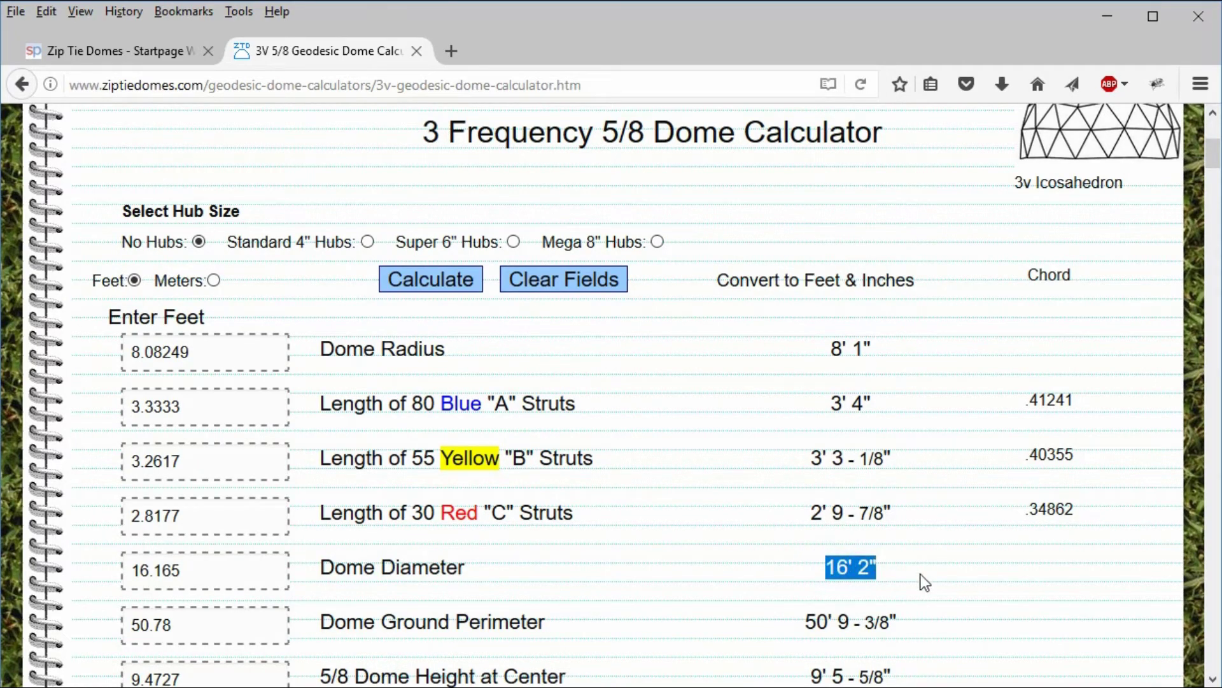
Step: Highlight the 3.333' blue leftover, 55 yellow struts and 6.738' yellow leftover
scroll(923, 578, down, 20)
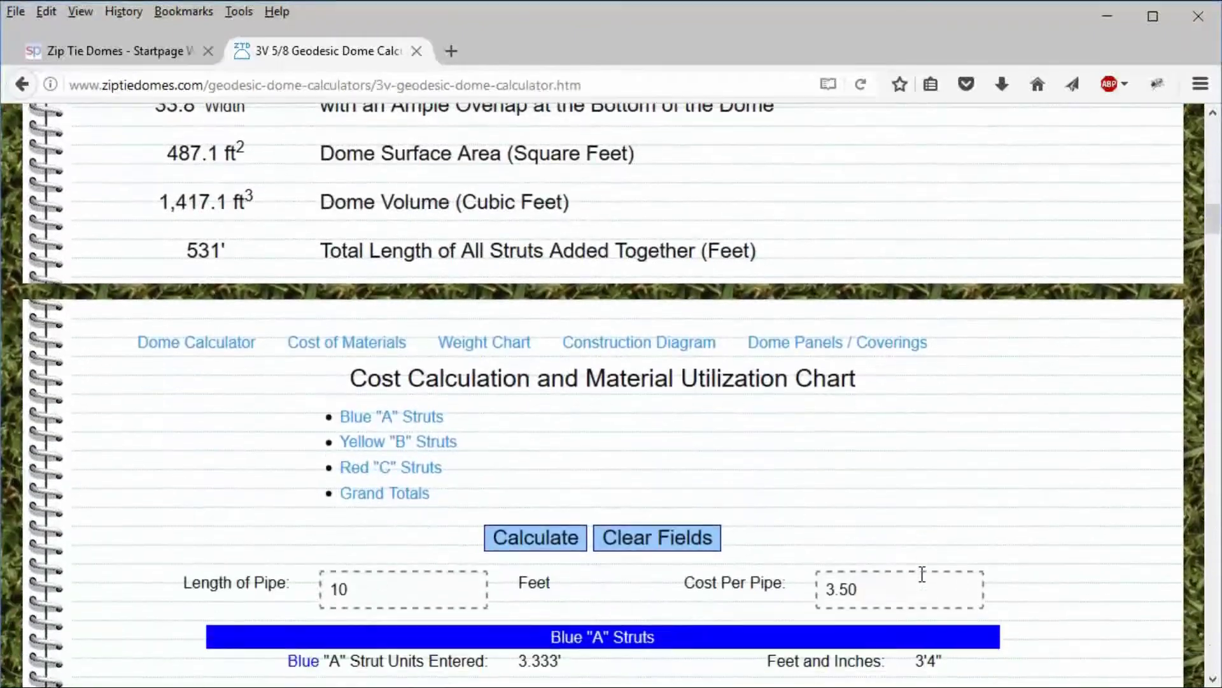
scroll(922, 575, down, 3)
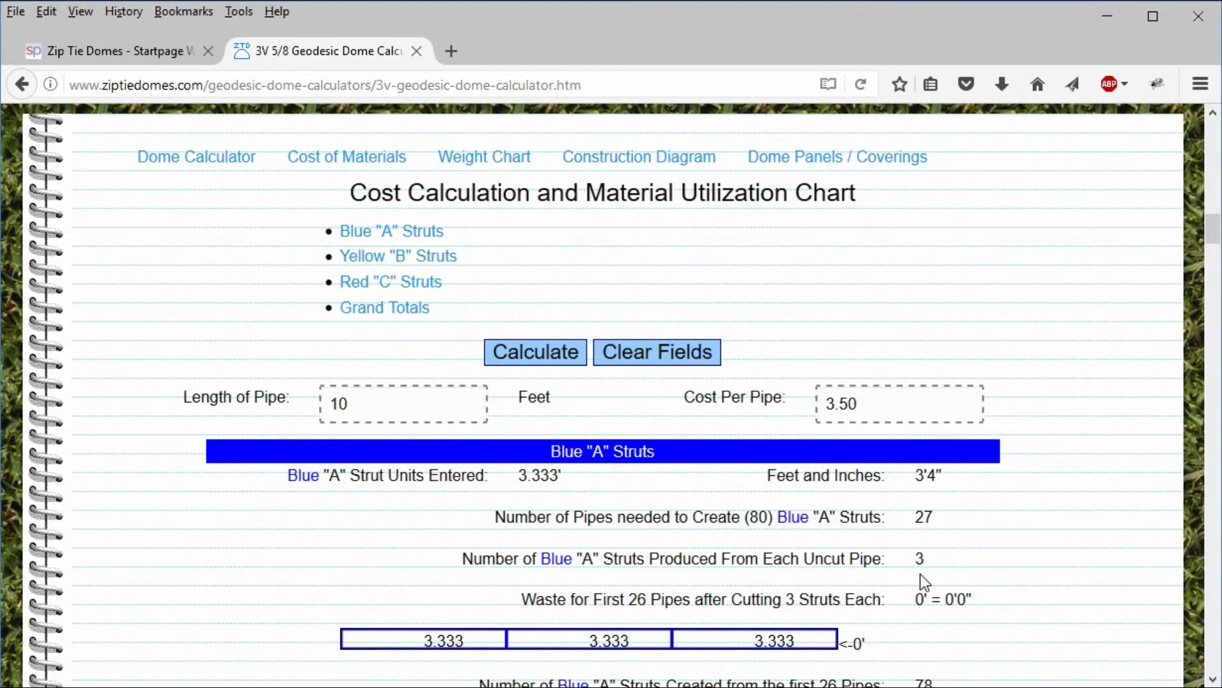
scroll(923, 578, down, 2)
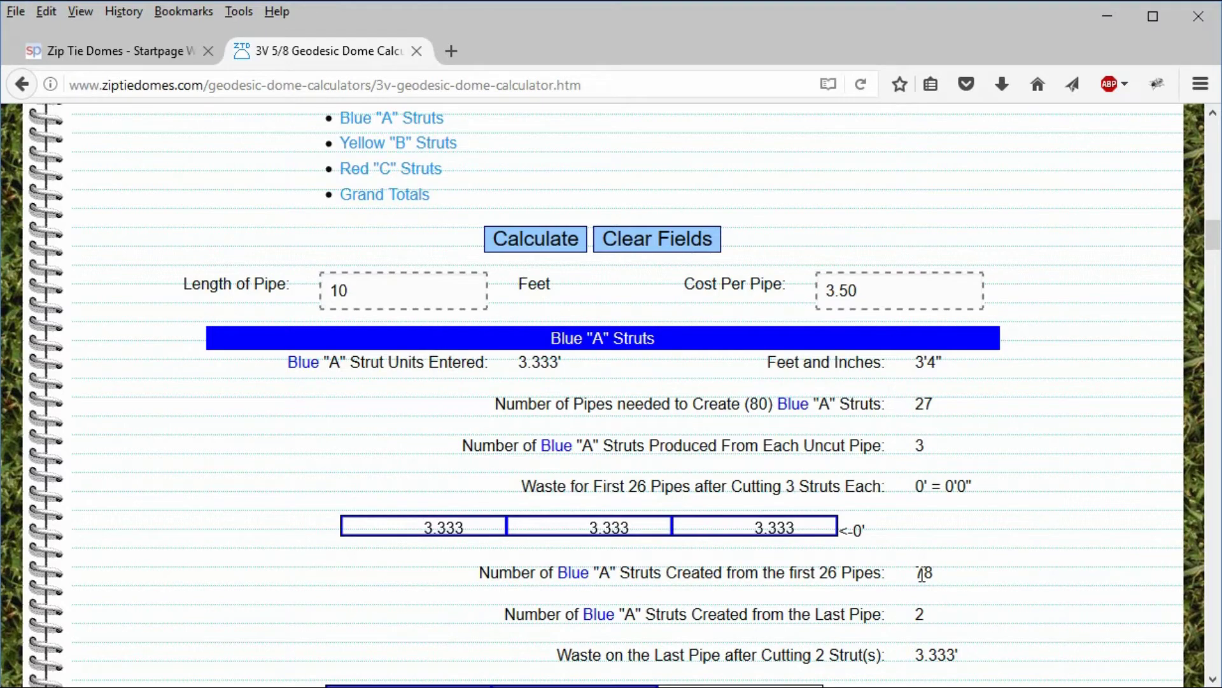
scroll(898, 583, down, 4)
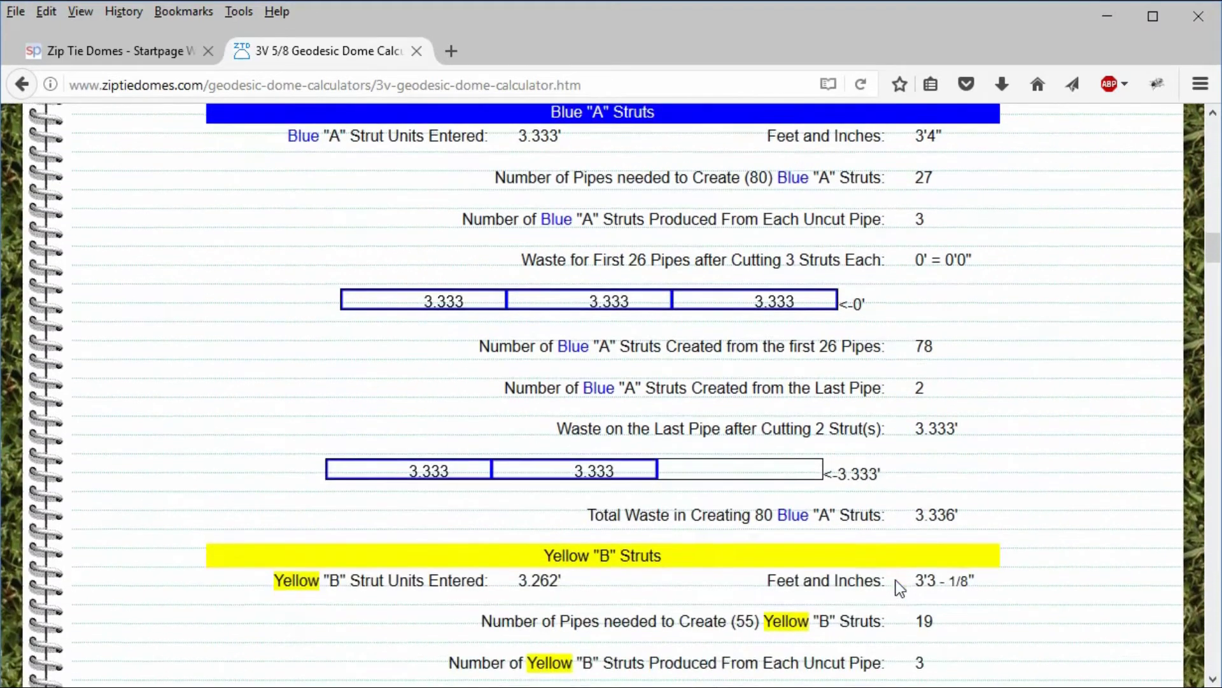
drag(830, 474, 874, 468)
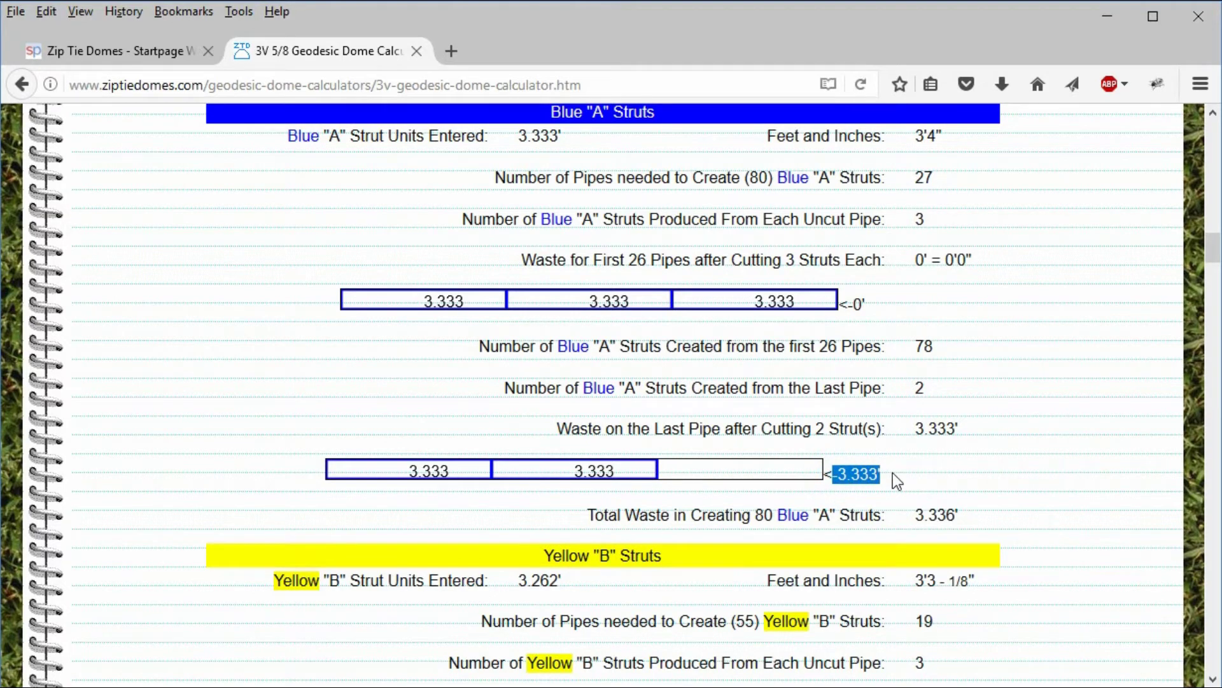
scroll(892, 473, down, 7)
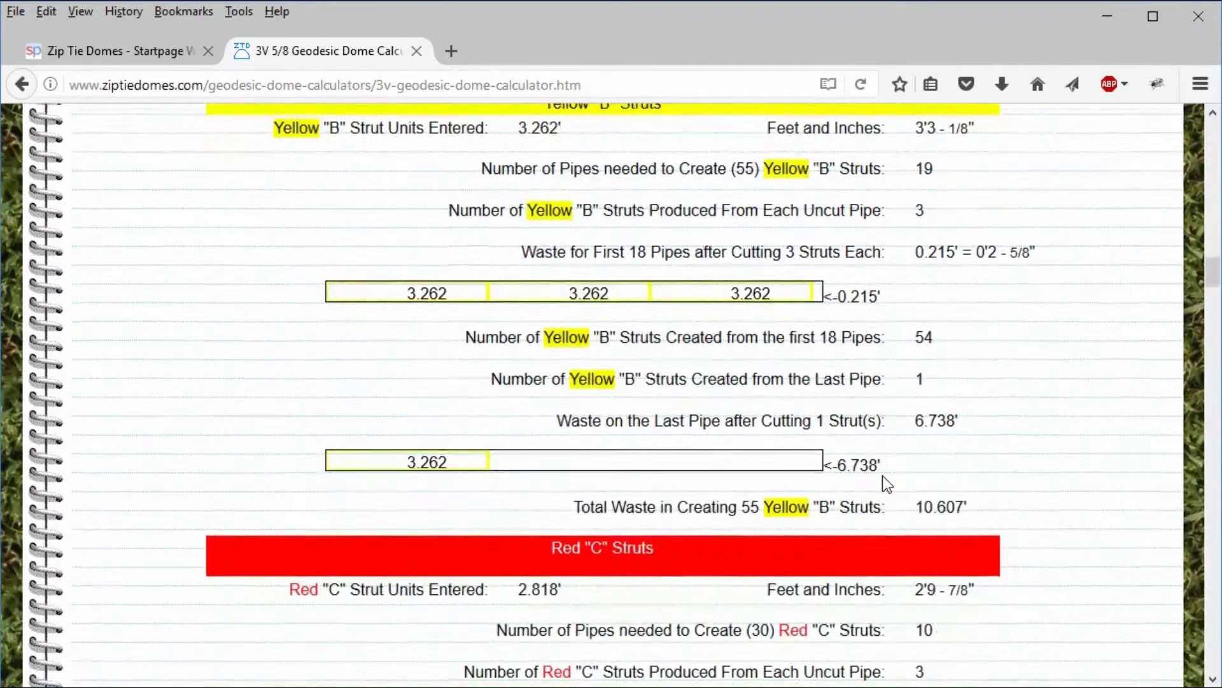
scroll(882, 475, up, 2)
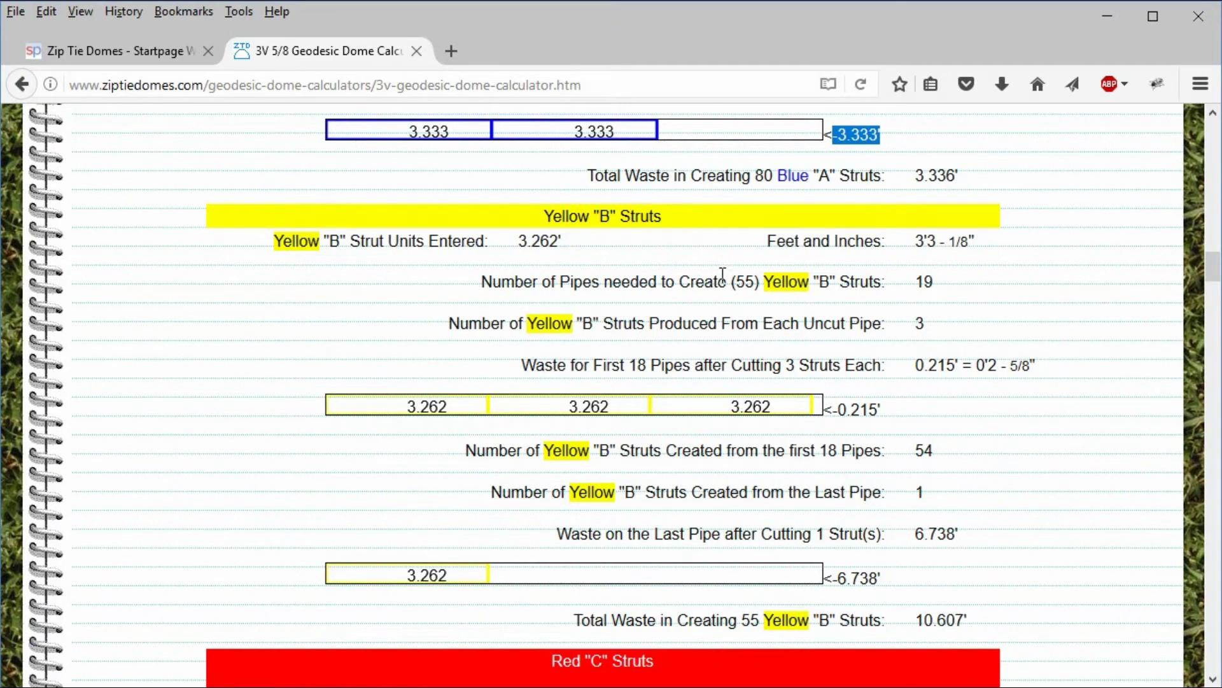
drag(726, 282, 759, 282)
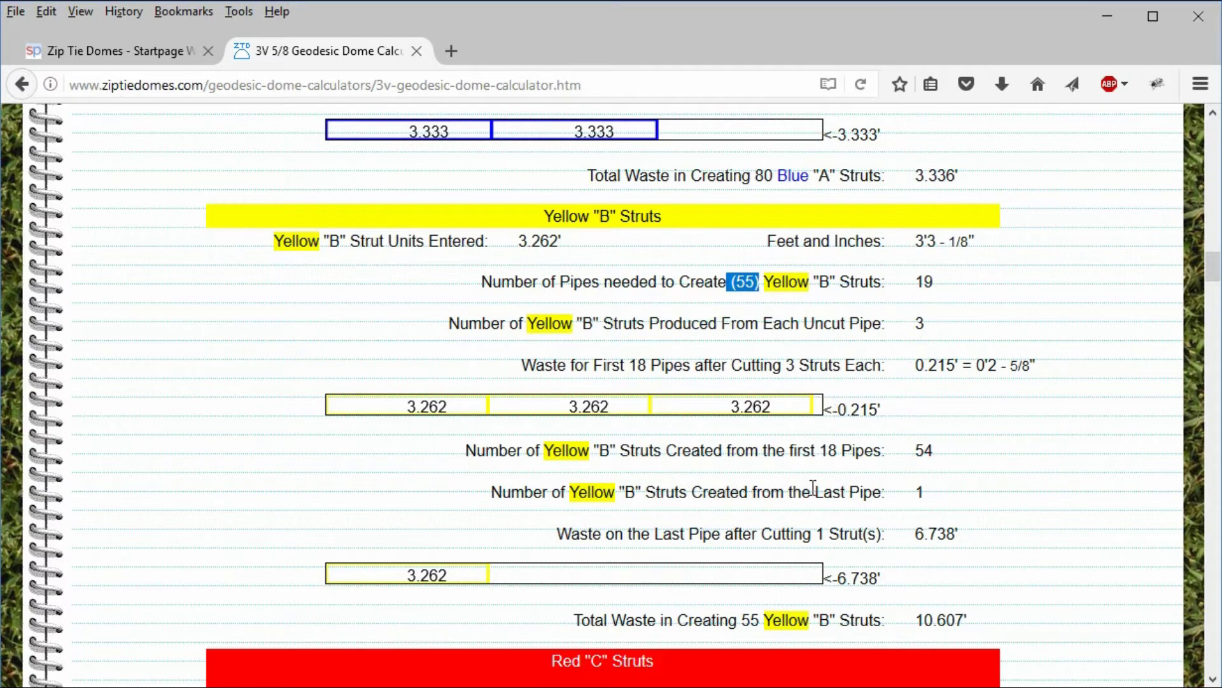
drag(836, 578, 882, 579)
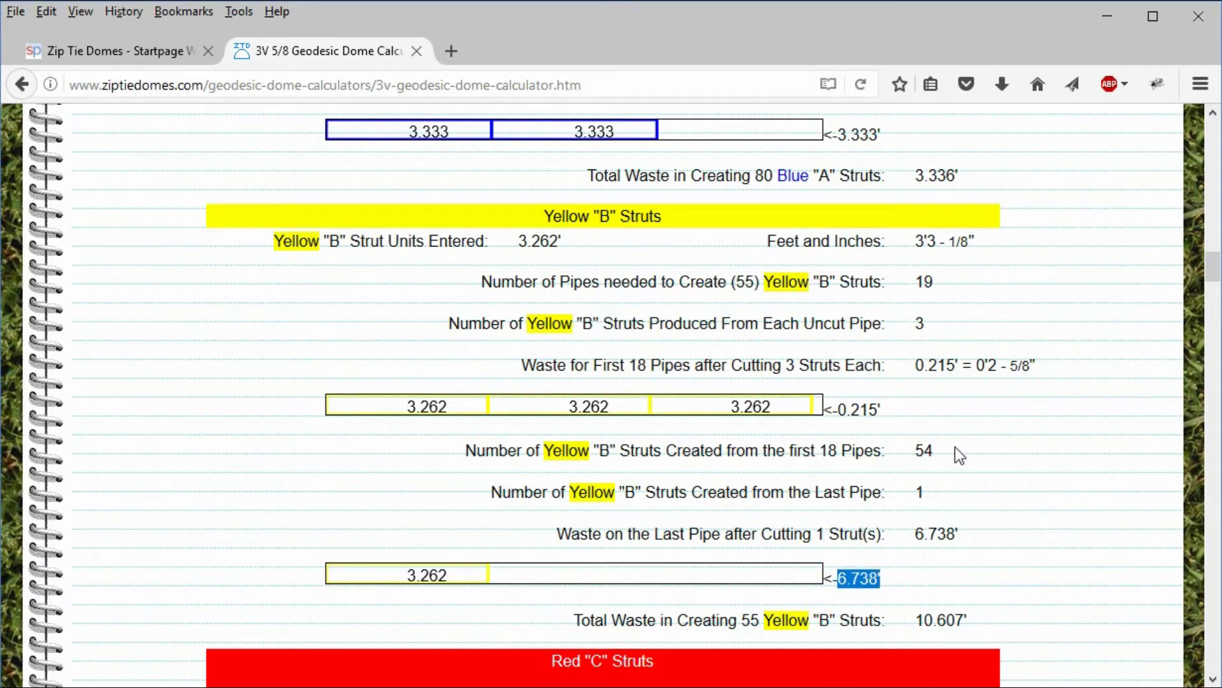
scroll(955, 446, down, 6)
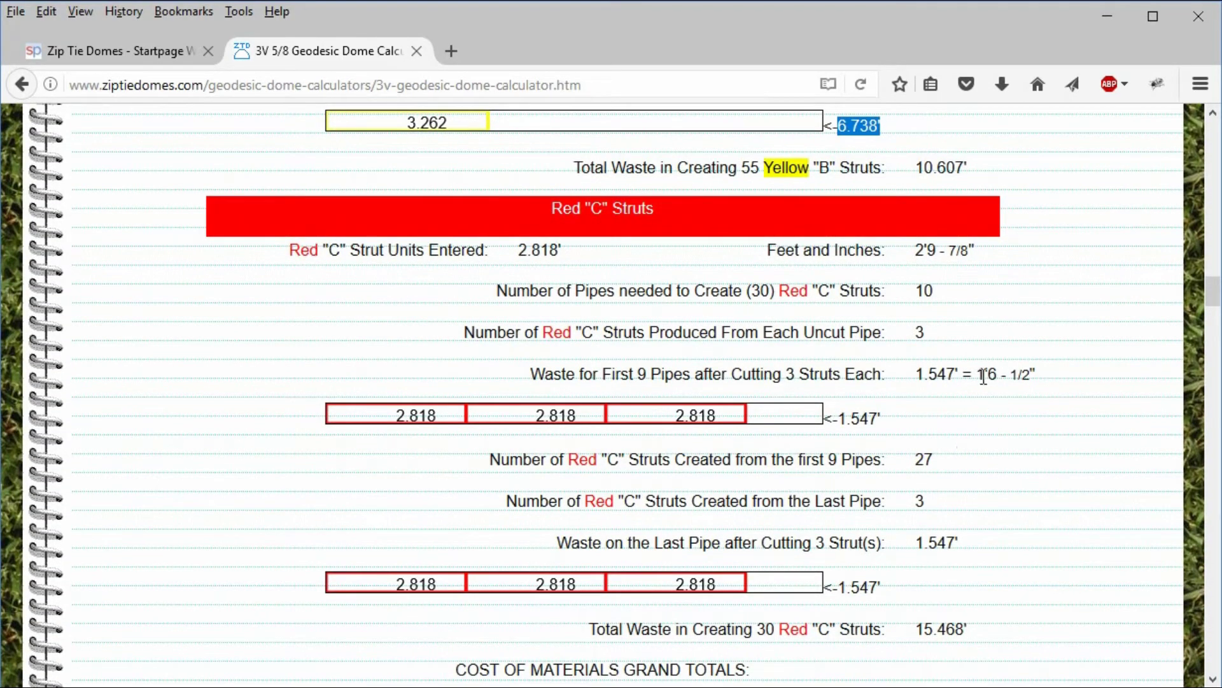
drag(978, 375, 1033, 371)
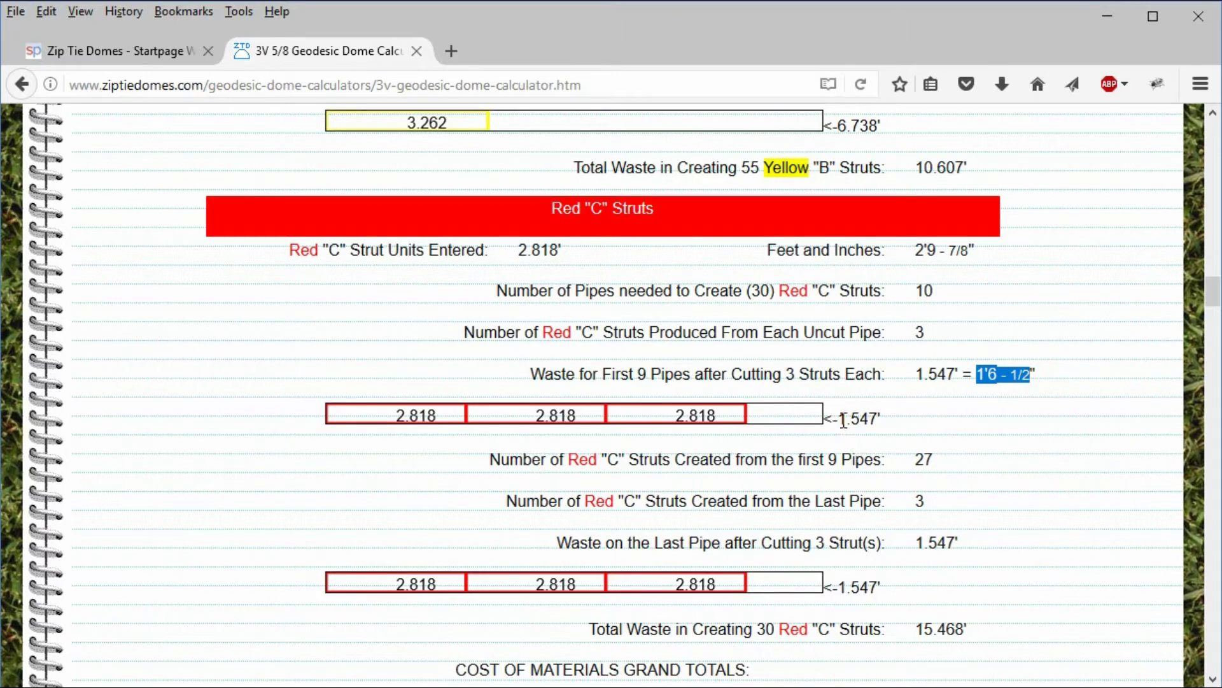
drag(838, 418, 879, 419)
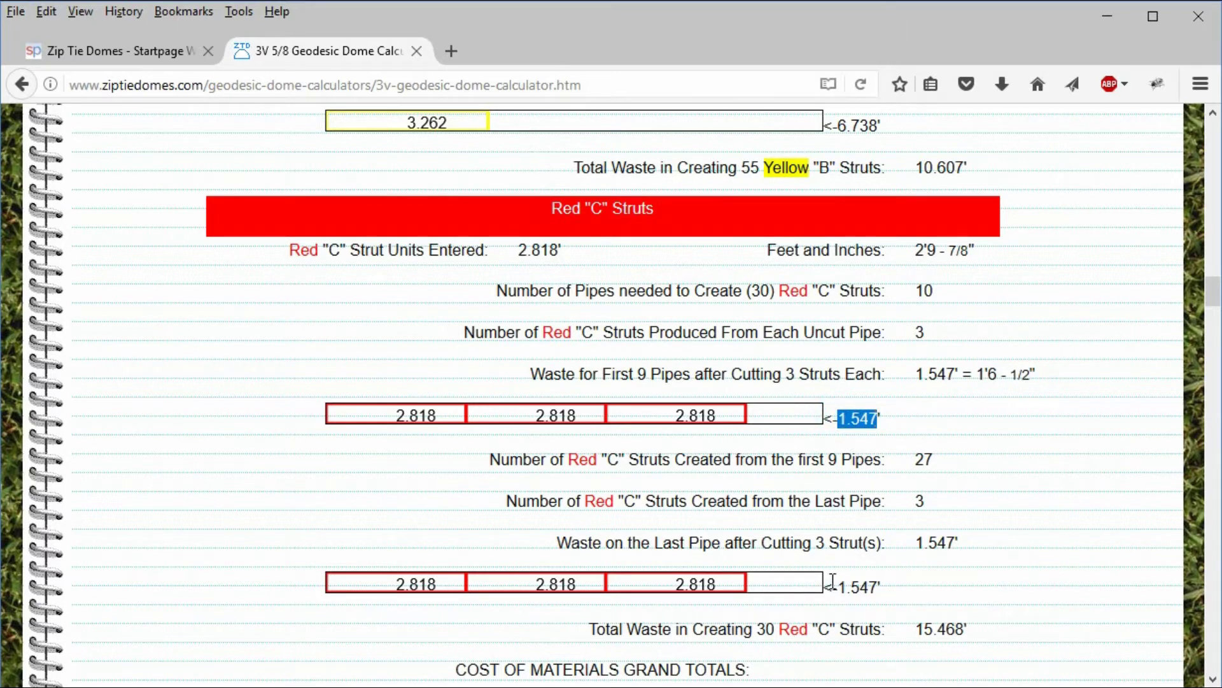
drag(835, 586, 880, 586)
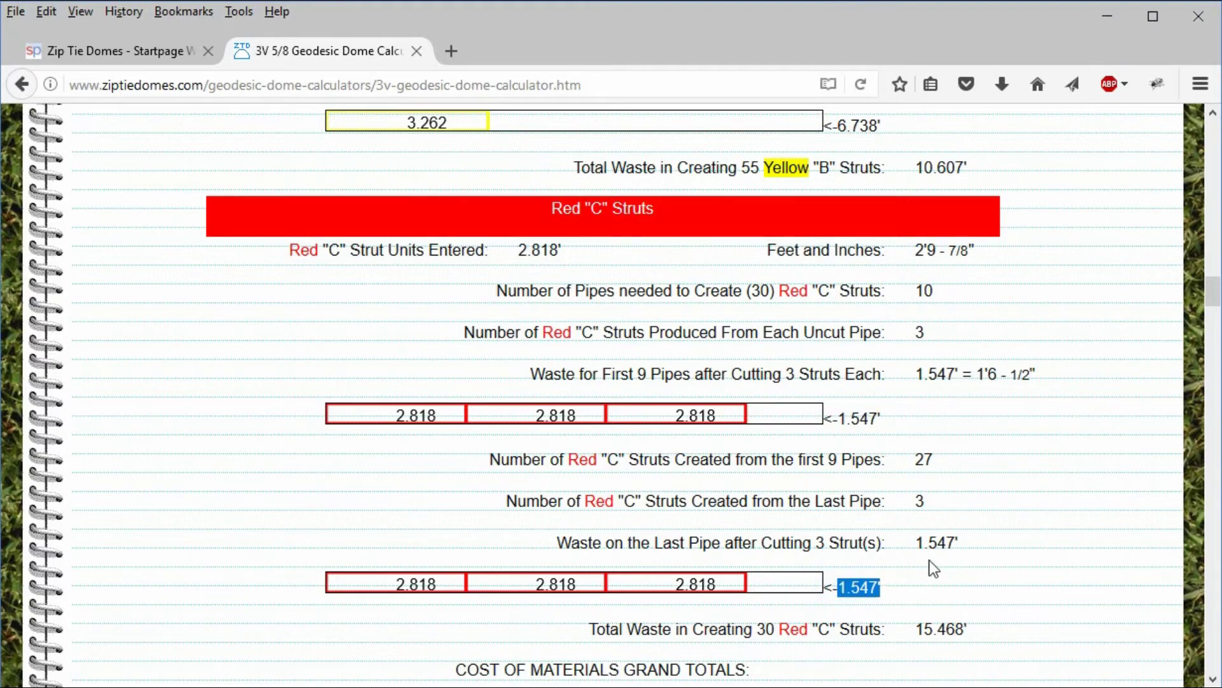
scroll(929, 567, down, 5)
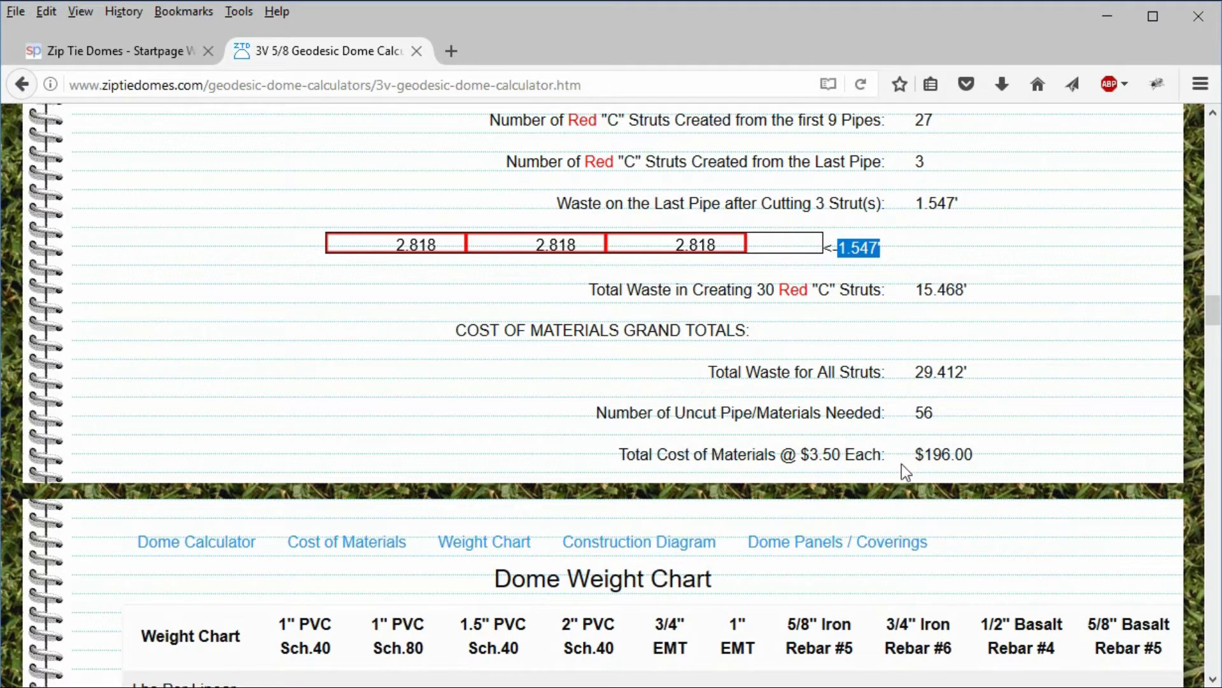
drag(915, 413, 936, 415)
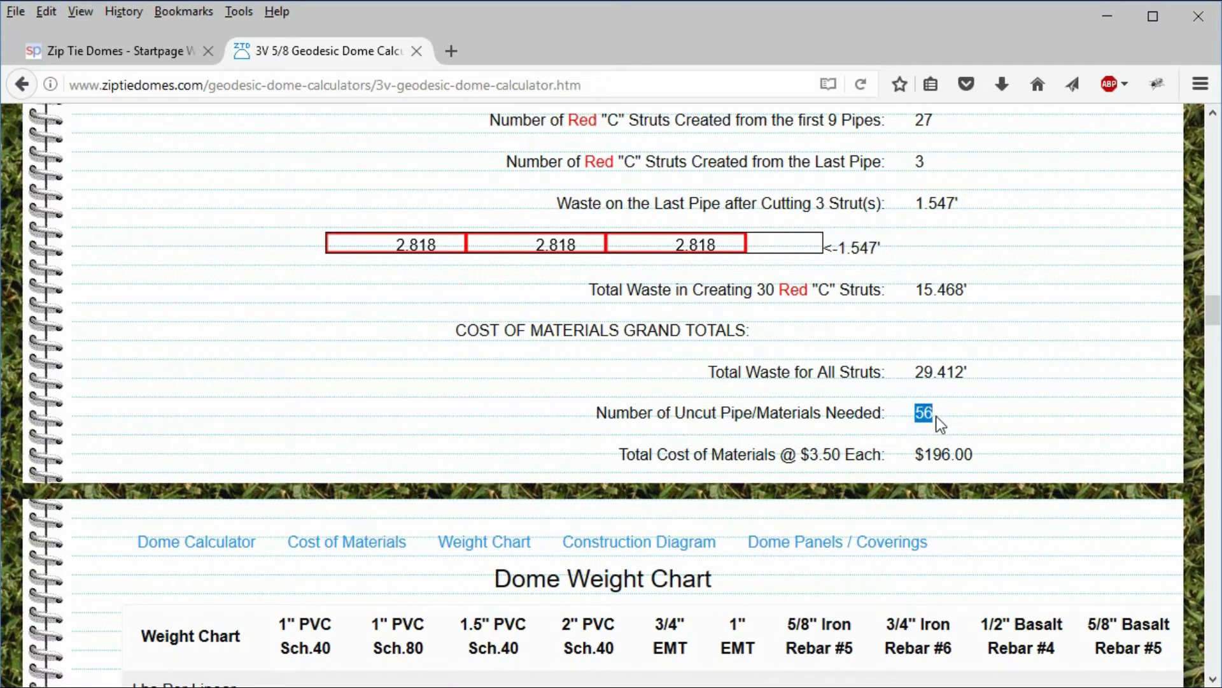
drag(915, 456, 976, 453)
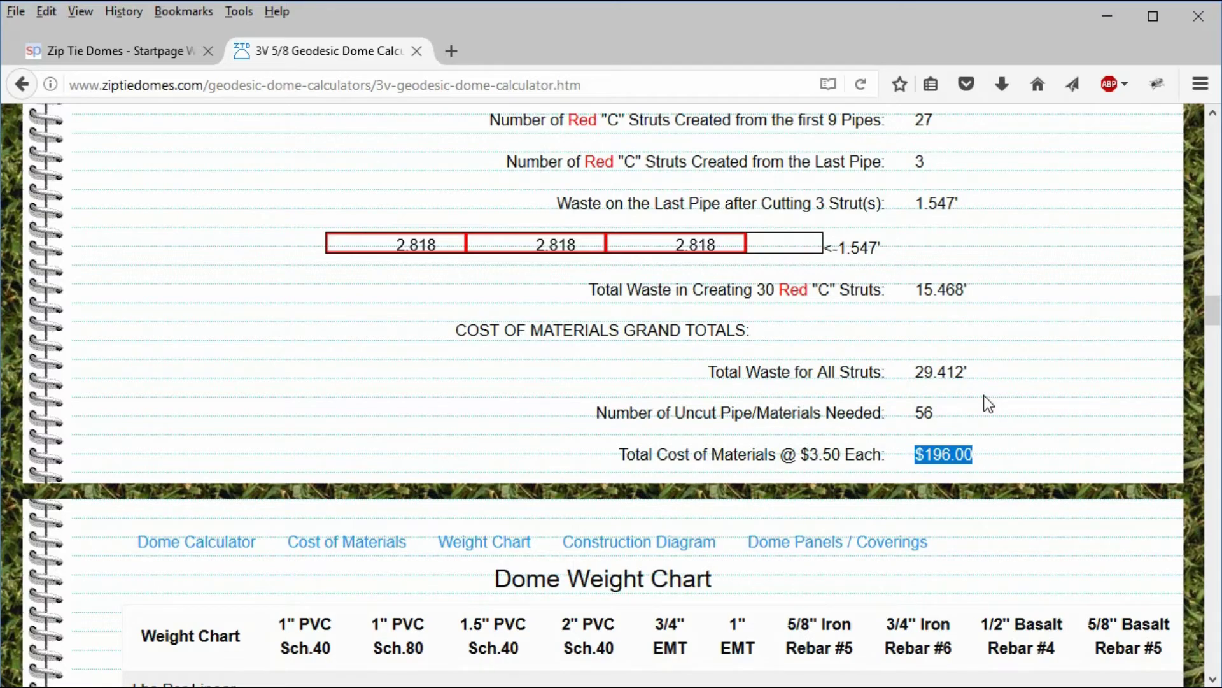
scroll(796, 398, up, 15)
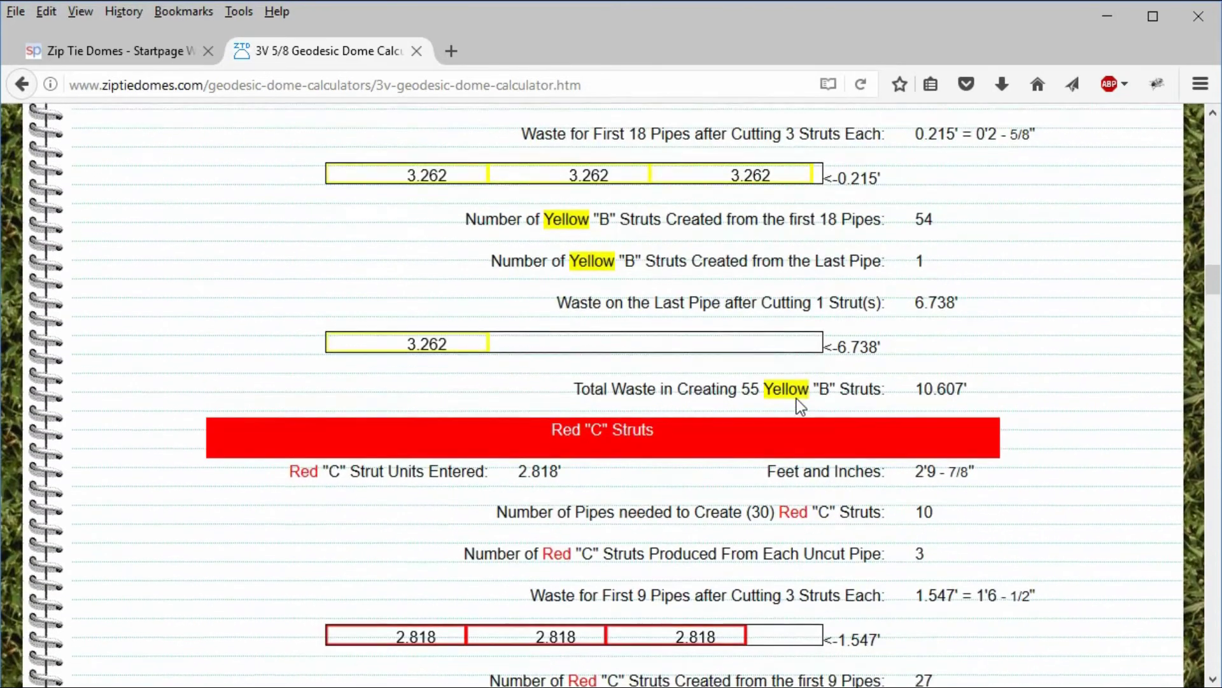
scroll(796, 399, up, 7)
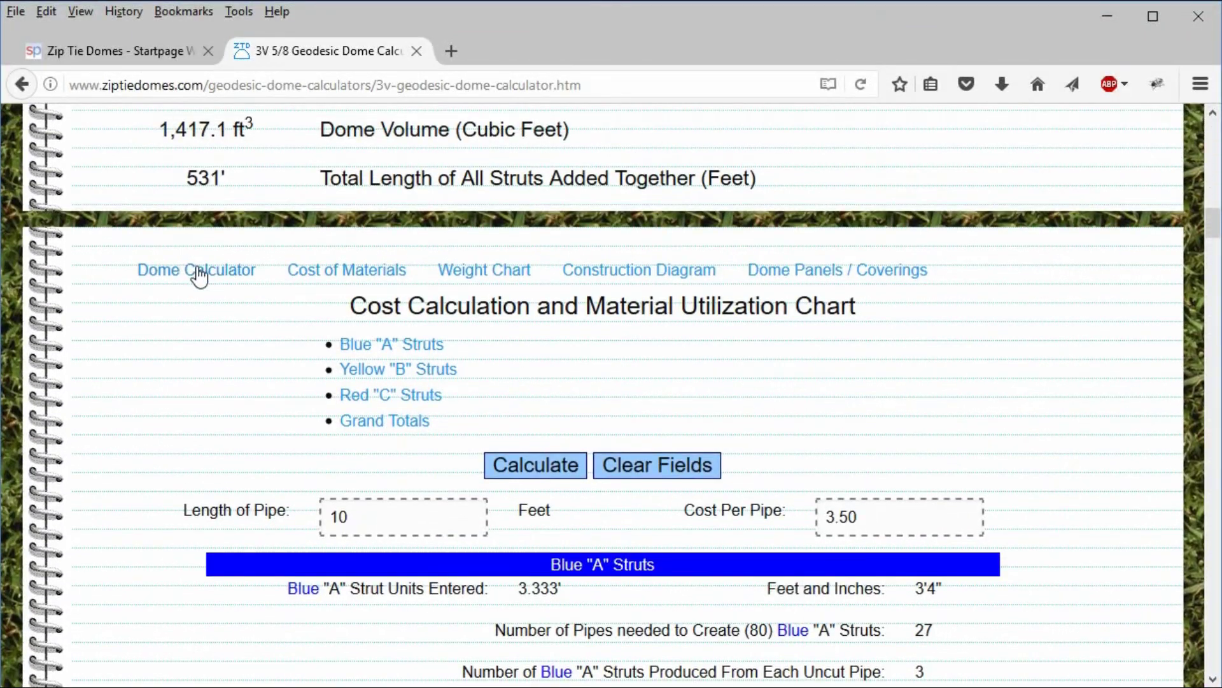
Step: Recalculate the dome with a 4-ft blue A strut length
click(198, 270)
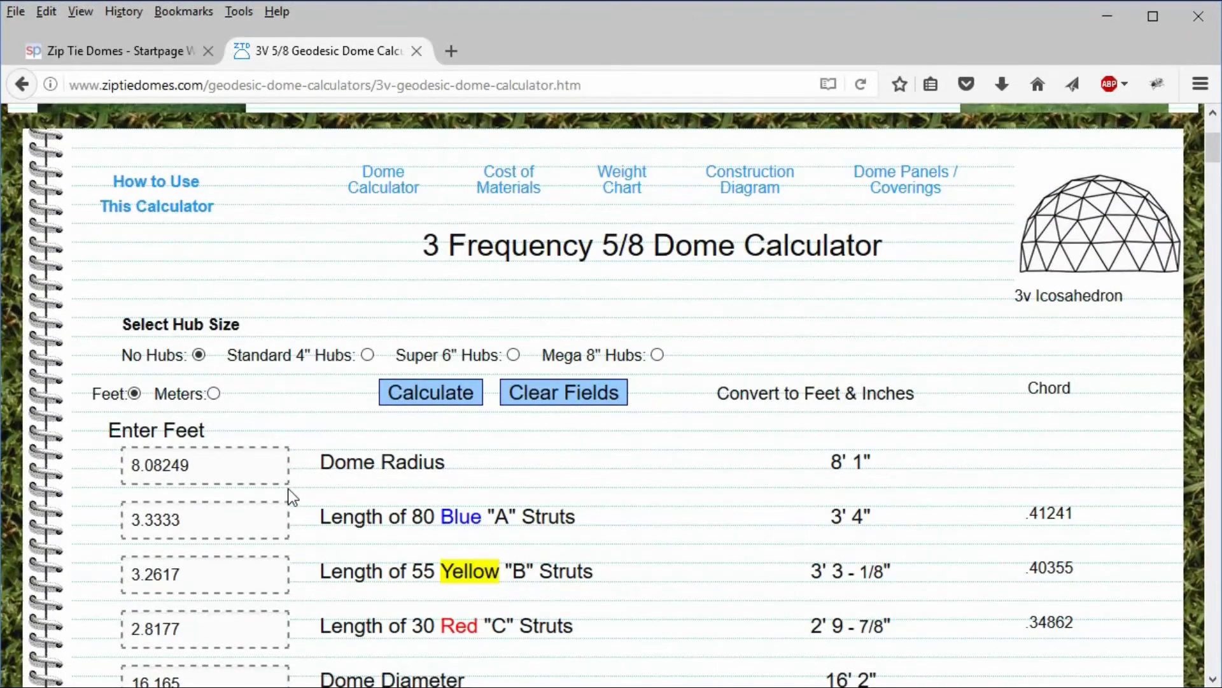
scroll(280, 487, down, 2)
click(184, 407)
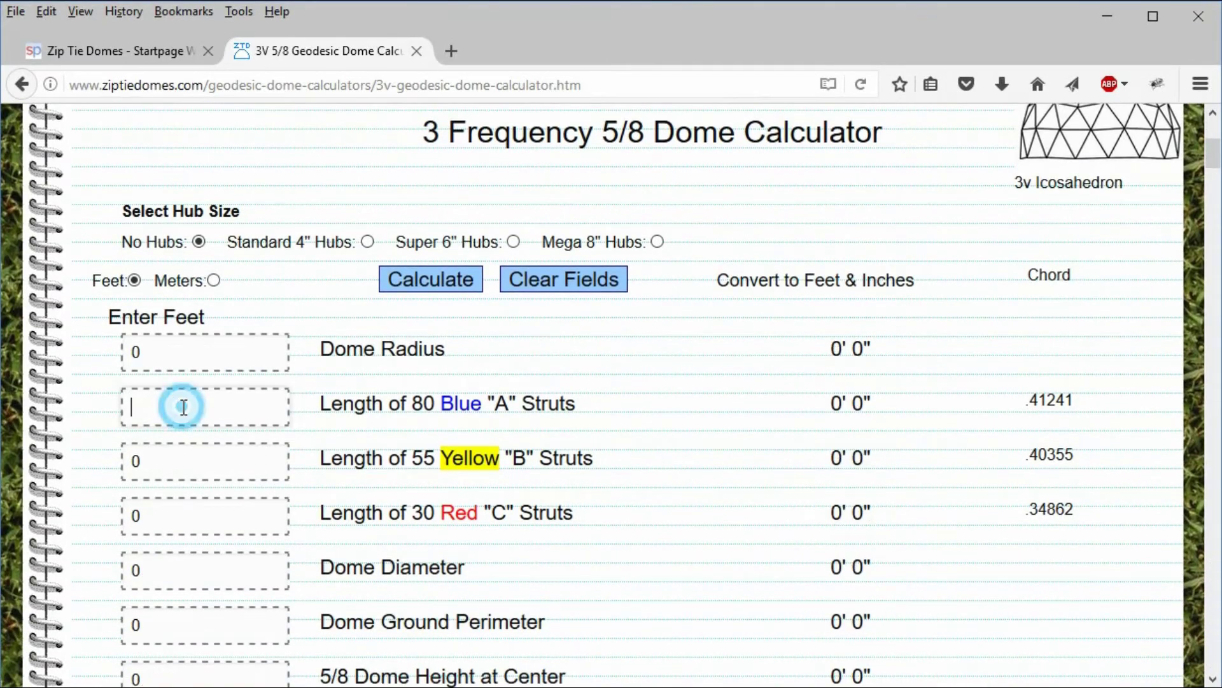
text(4)
click(464, 293)
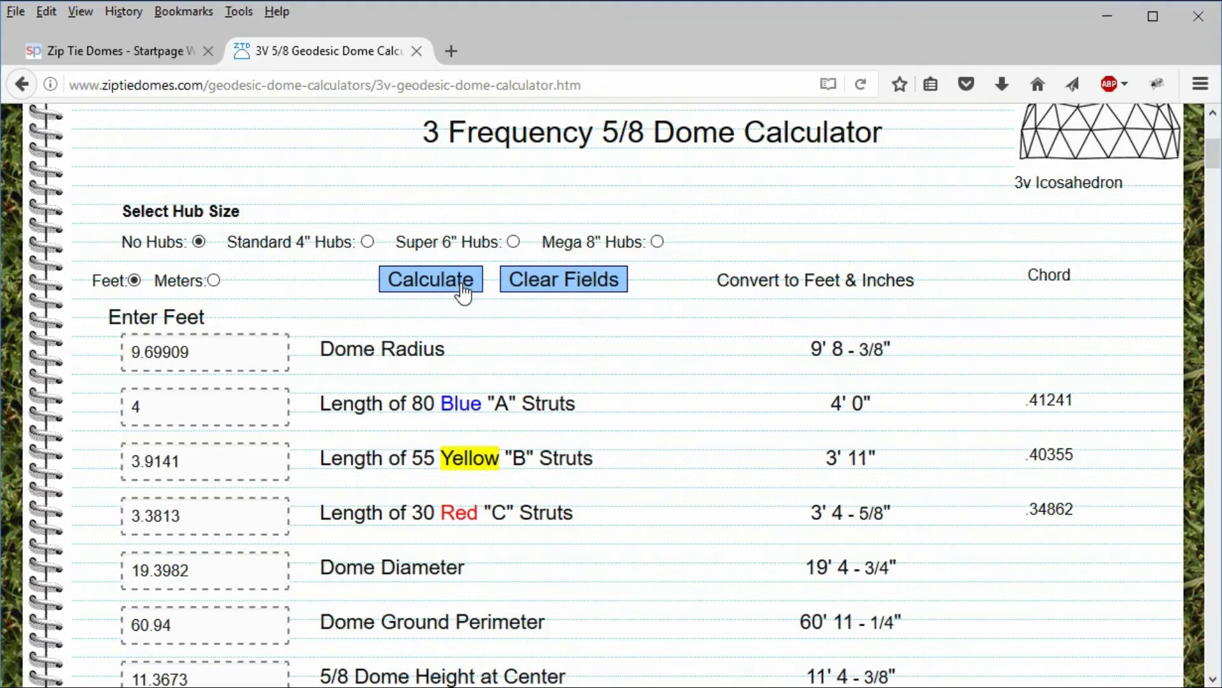
Step: Highlight the new 19' 4-3/4" dome diameter, then scroll on through the results
scroll(515, 347, down, 3)
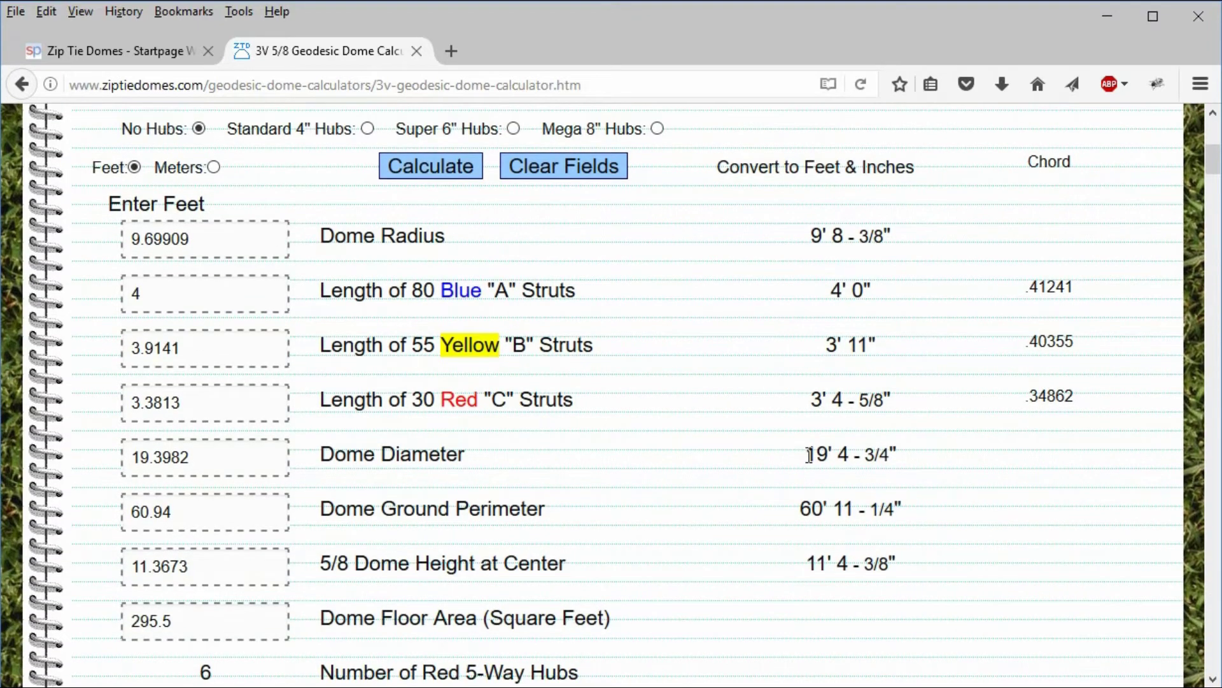
drag(809, 454, 905, 463)
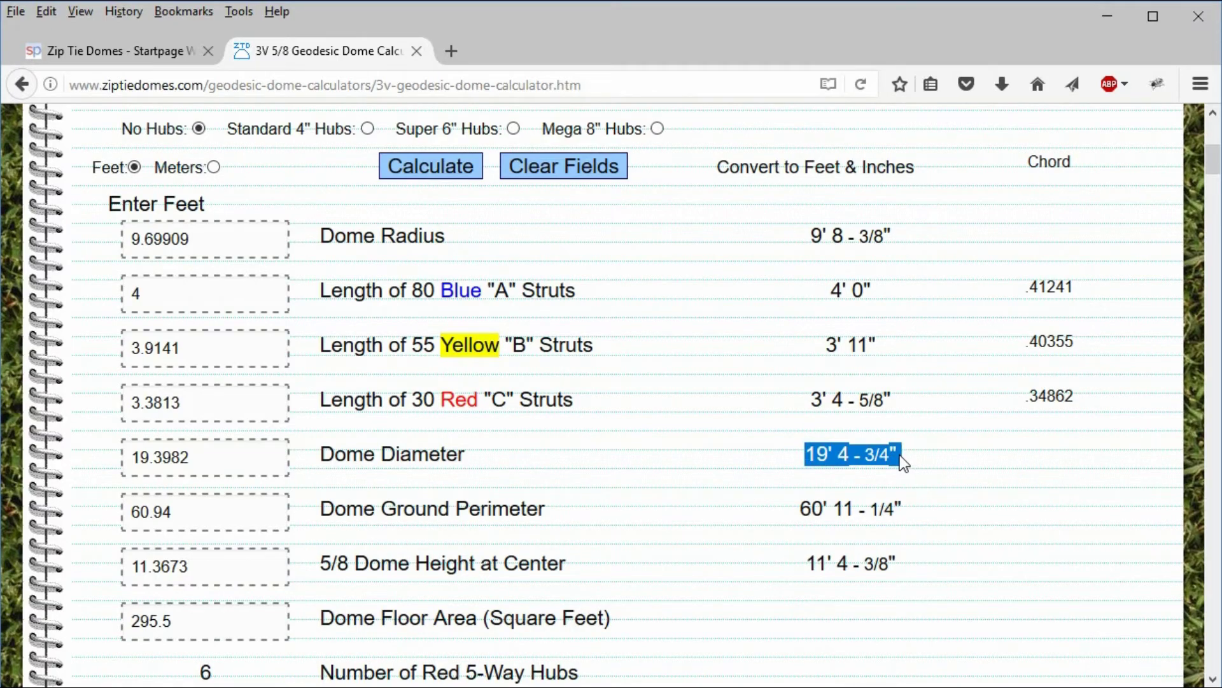
scroll(900, 455, down, 10)
scroll(902, 455, down, 10)
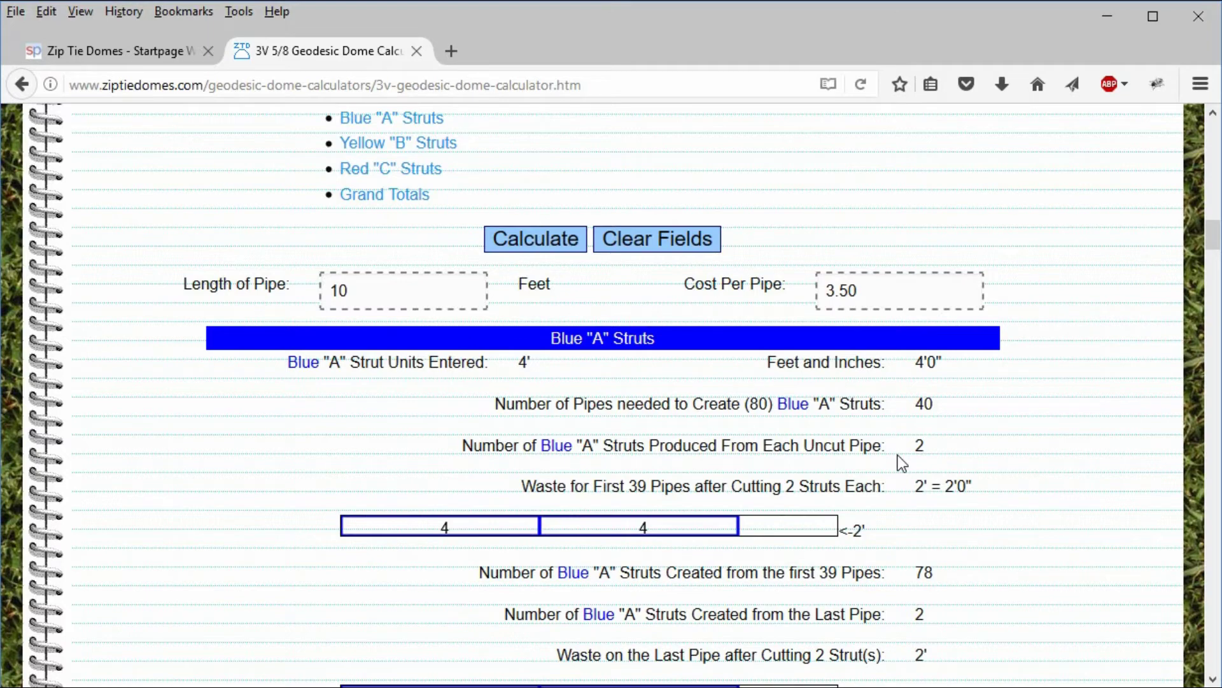
scroll(811, 511, down, 8)
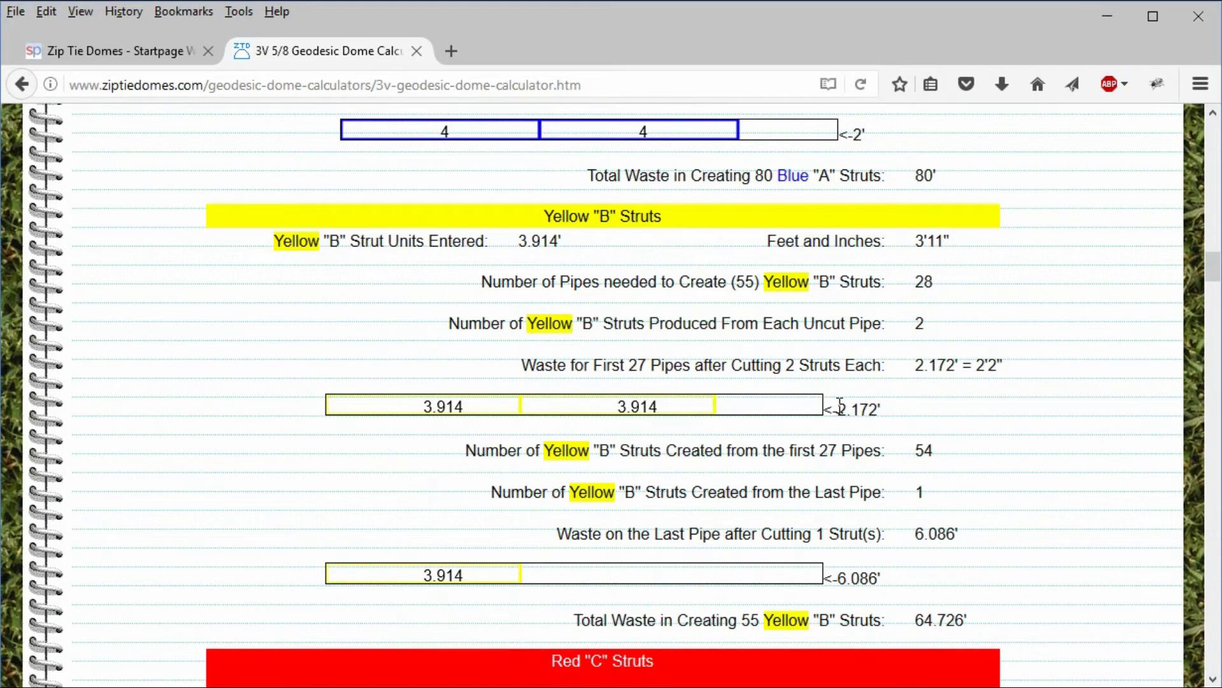
drag(837, 409, 872, 409)
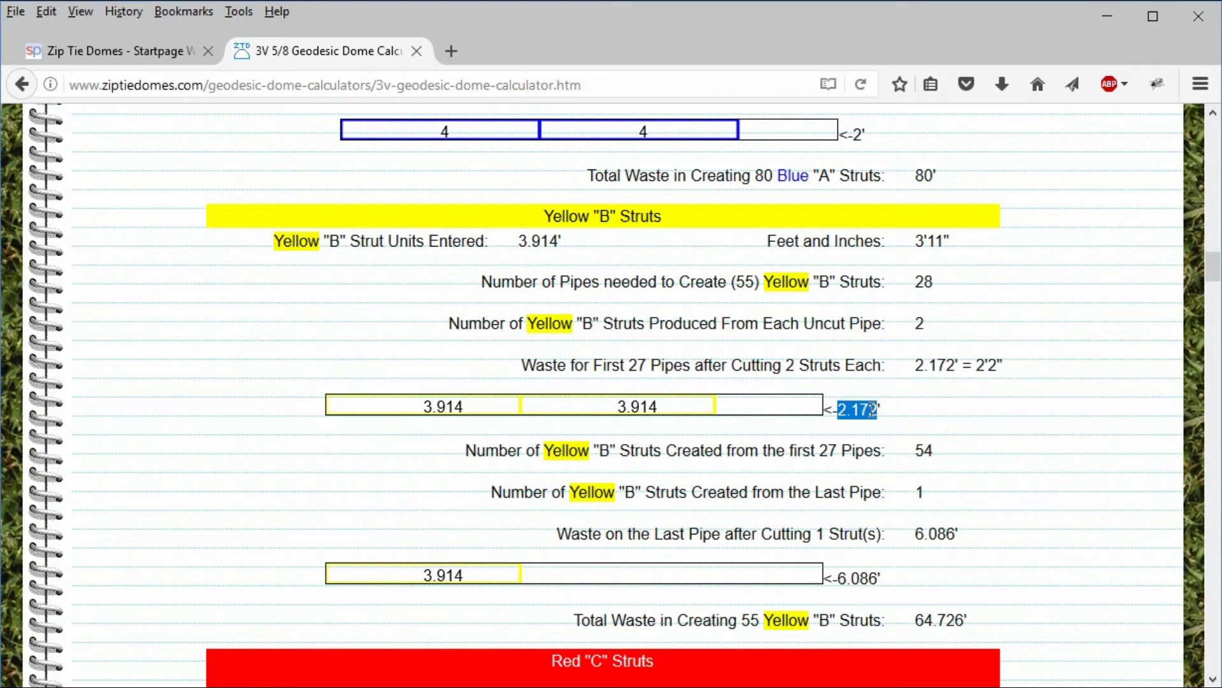
scroll(872, 410, down, 6)
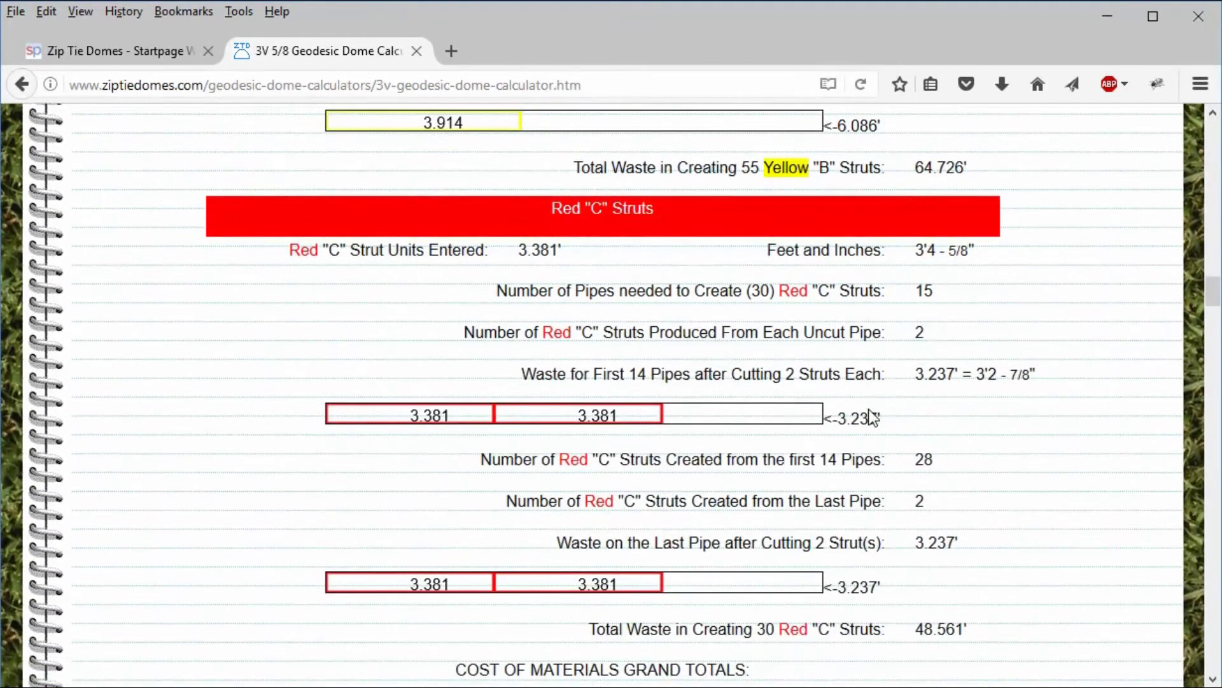
scroll(869, 409, down, 3)
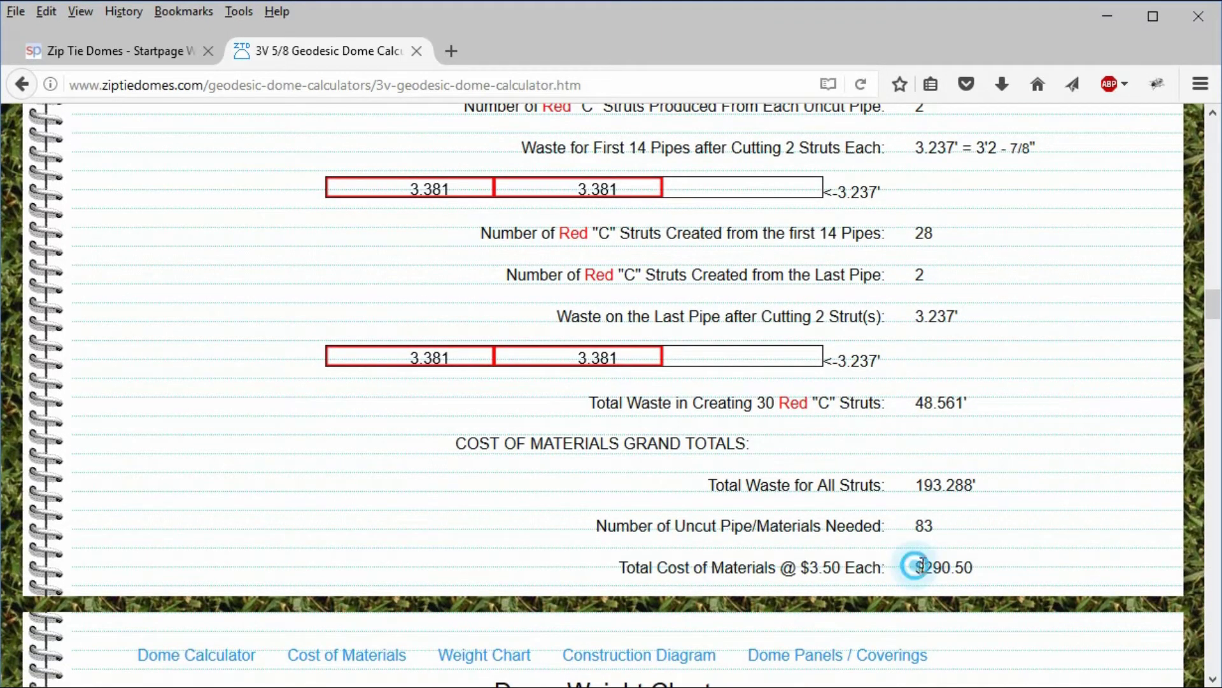
drag(915, 567, 974, 564)
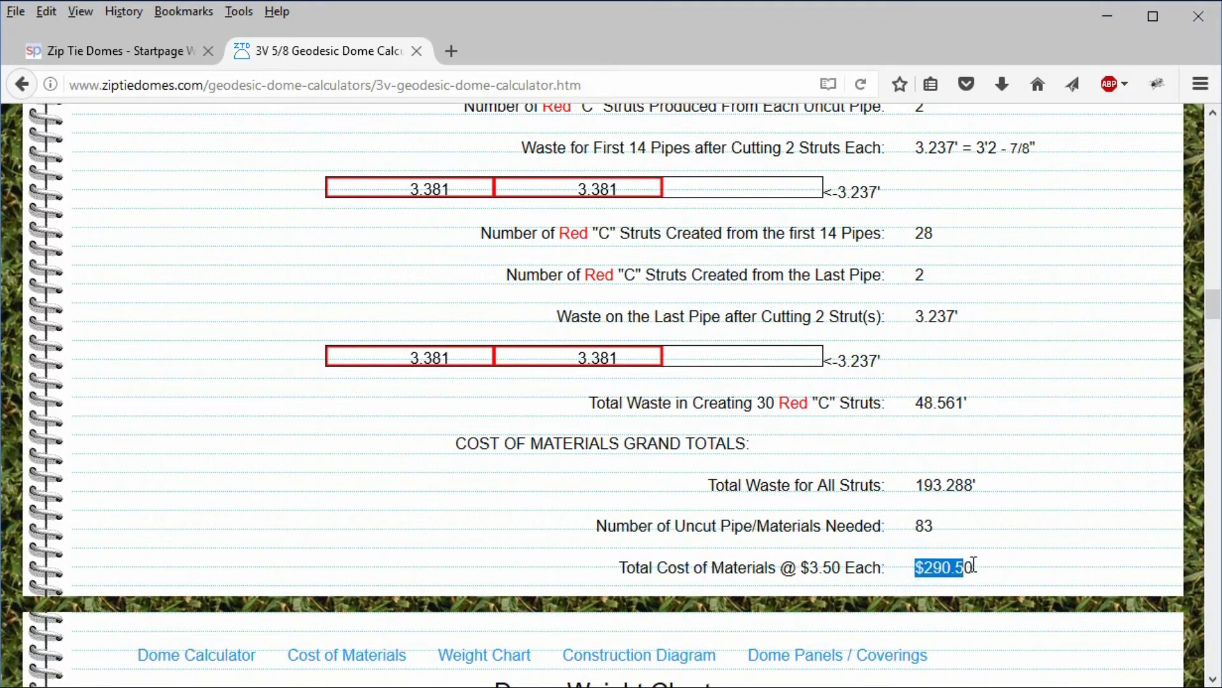
click(1019, 513)
scroll(1018, 514, up, 20)
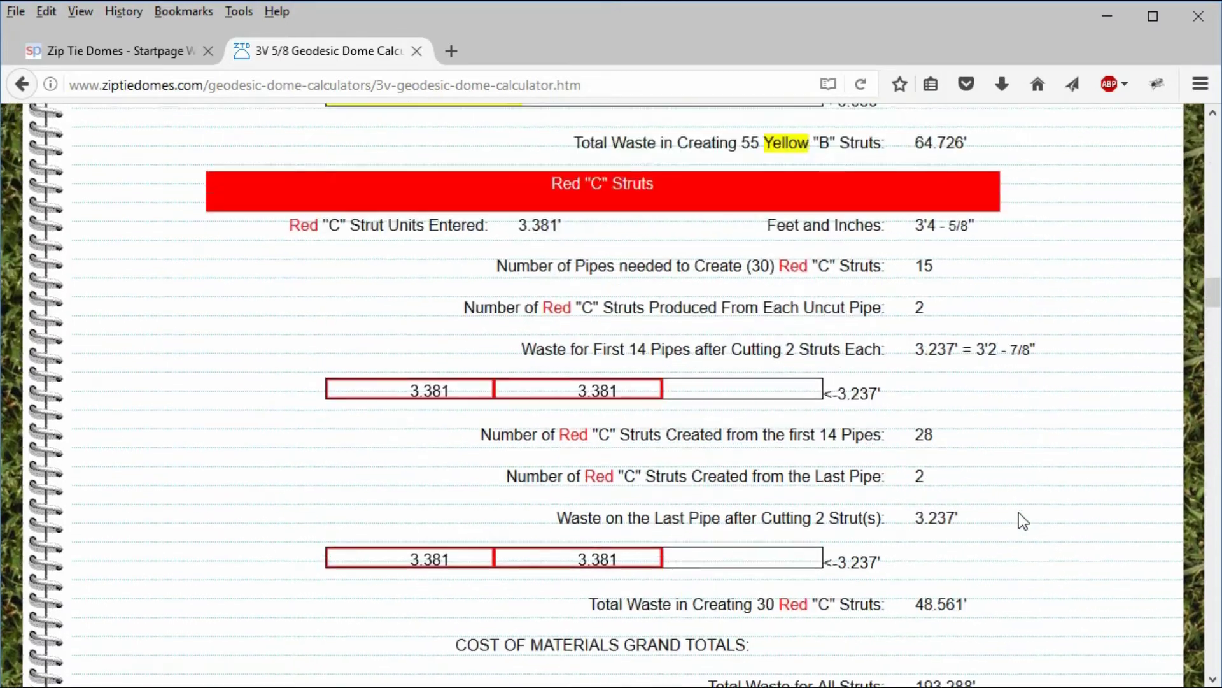
Step: Change the pipe length from 10 to 20 ft and the cost from 3.50 to 7.00, then recalculate
scroll(1019, 513, up, 3)
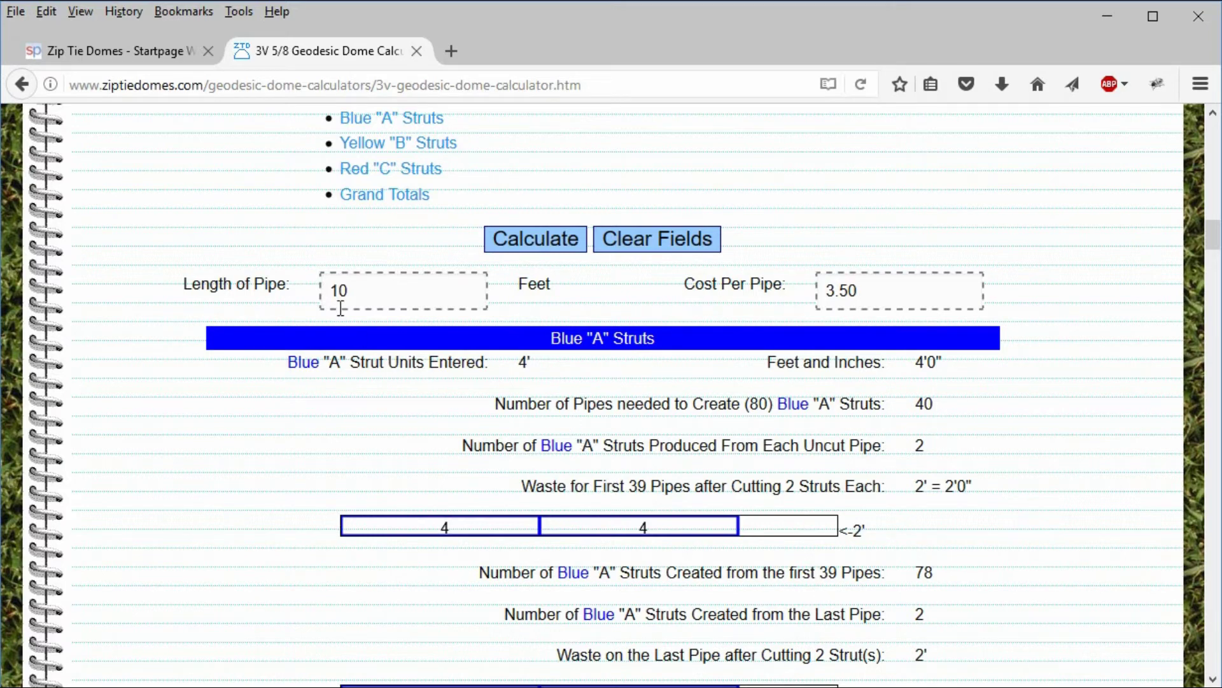
double_click(360, 292)
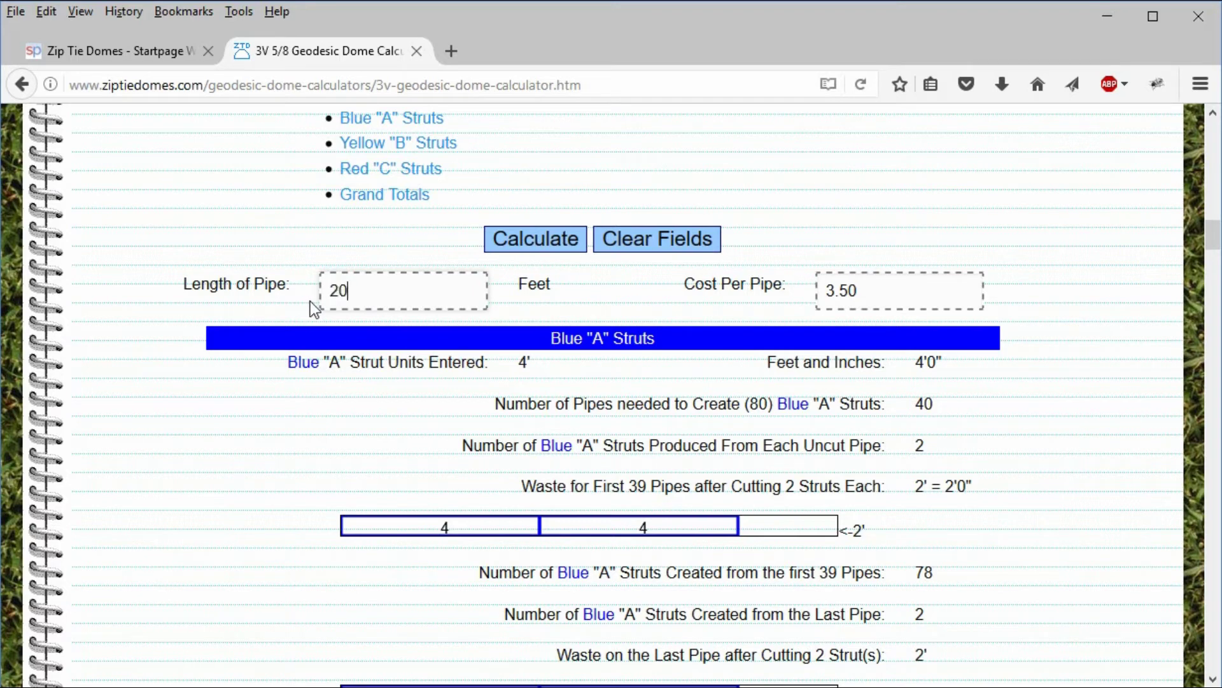
text(20)
double_click(866, 292)
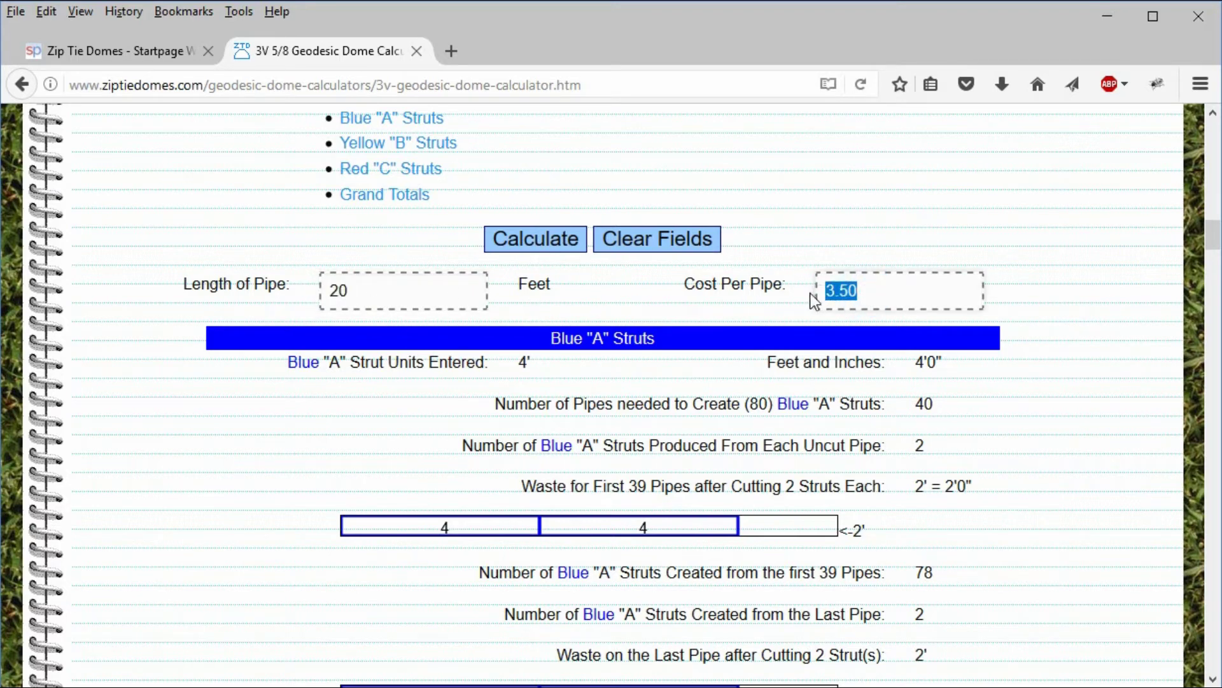
text(7.00)
click(549, 246)
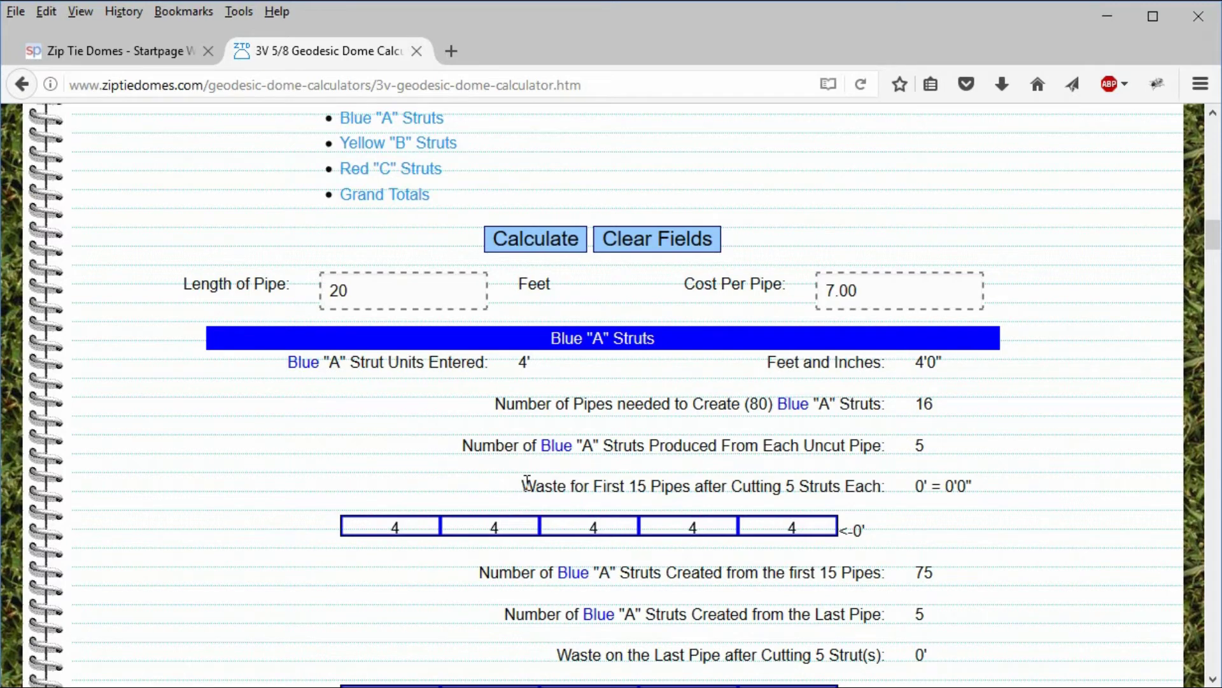
scroll(527, 482, down, 3)
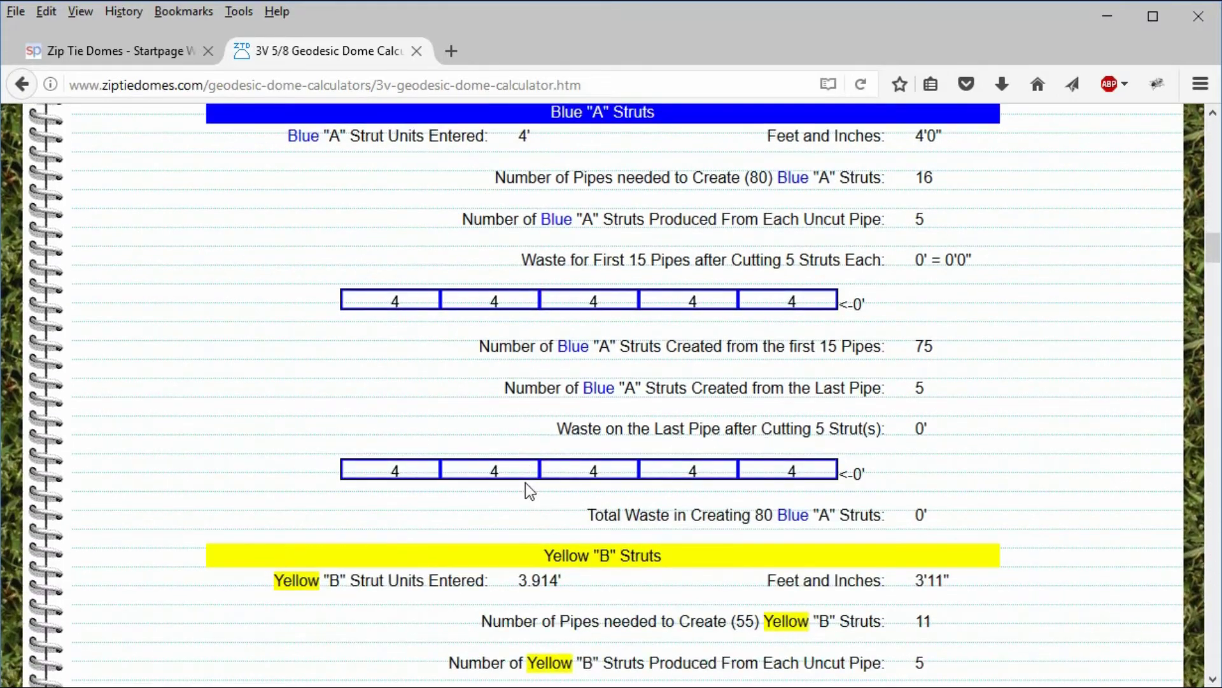
scroll(525, 483, down, 5)
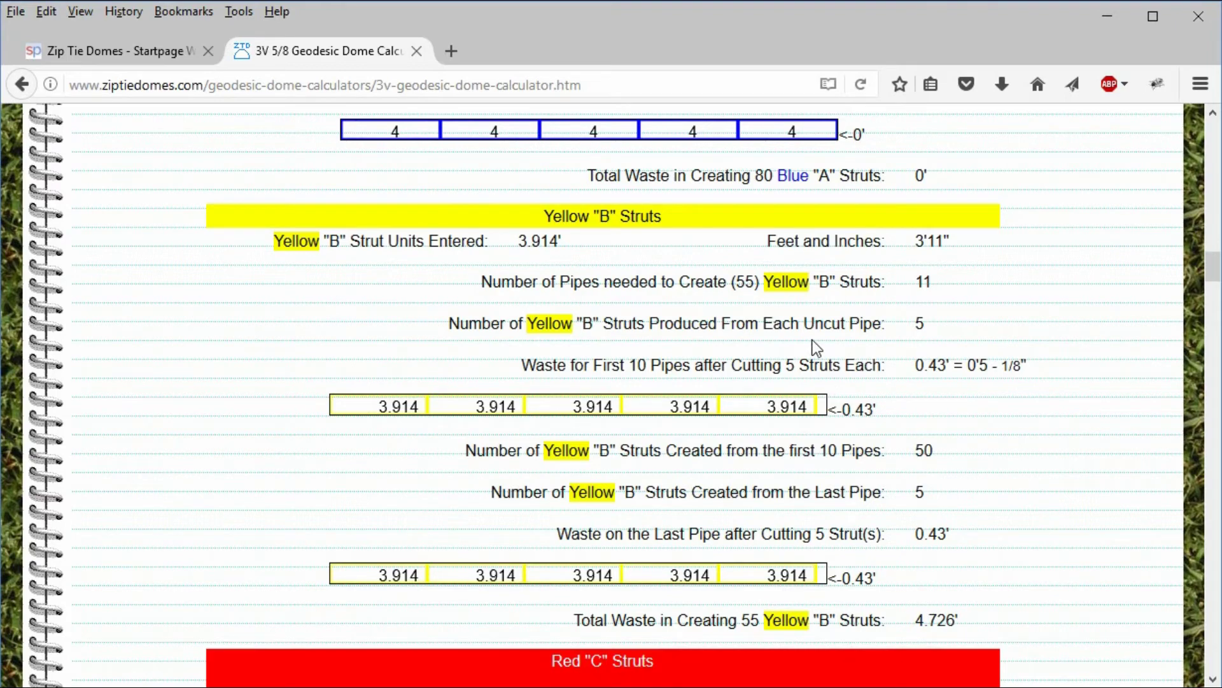
scroll(812, 340, down, 5)
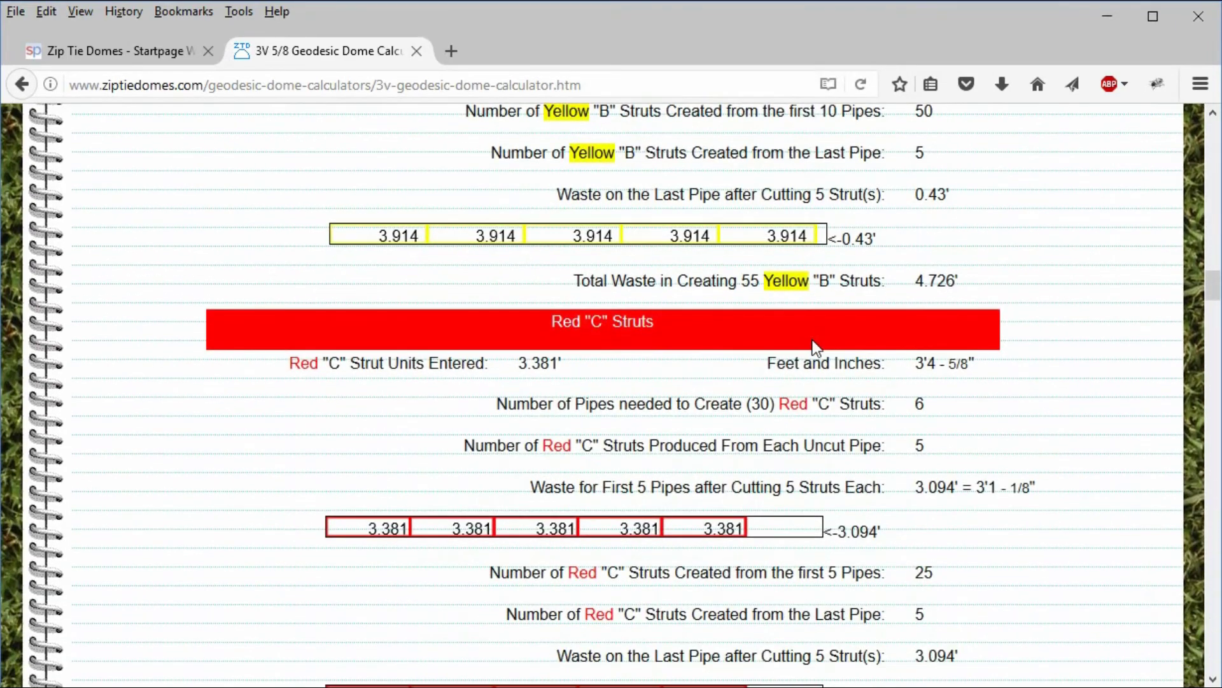
scroll(813, 341, down, 2)
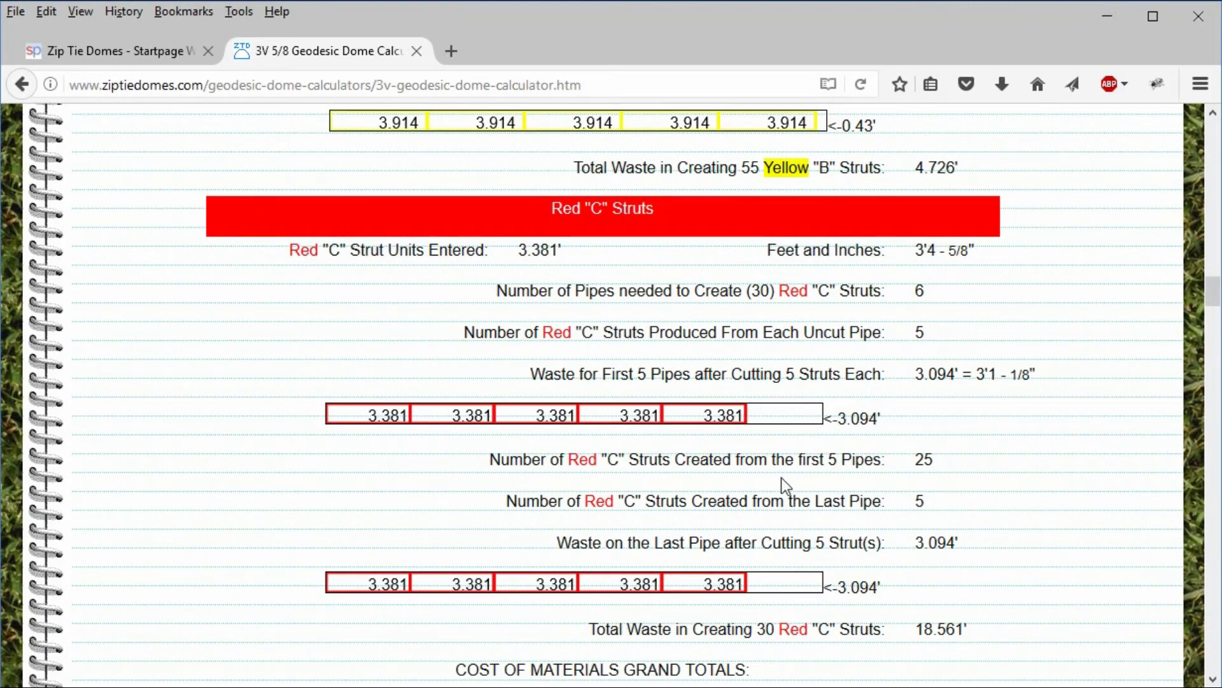
drag(832, 420, 878, 419)
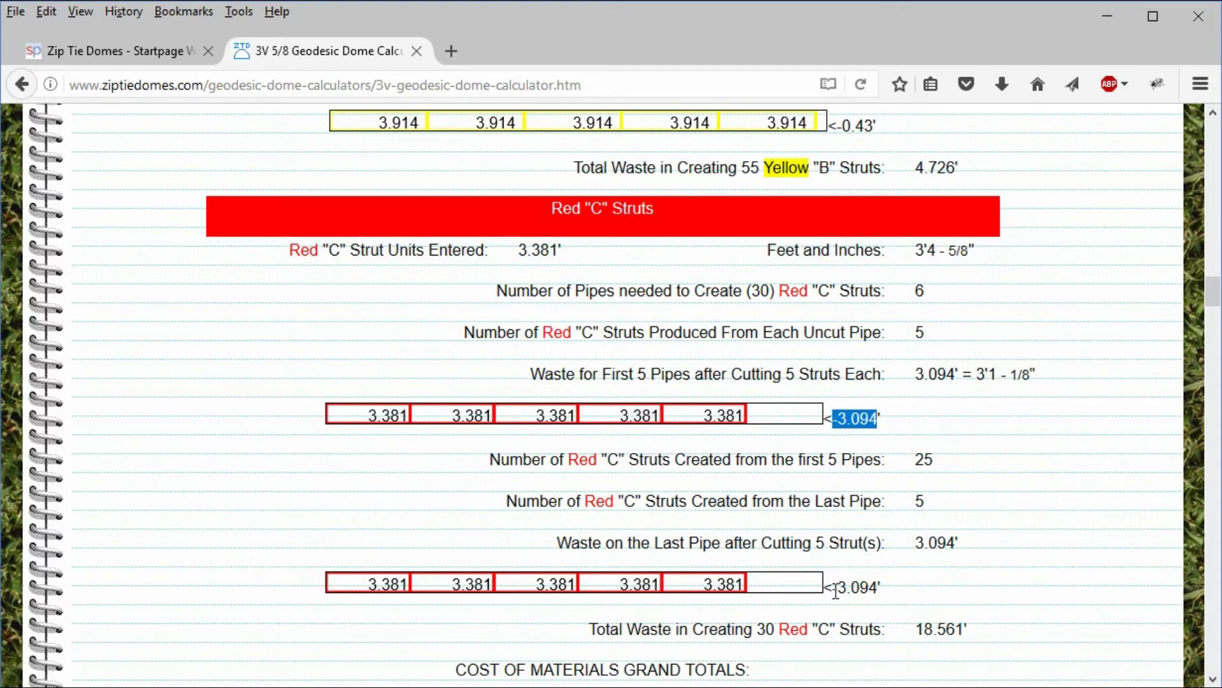
click(834, 588)
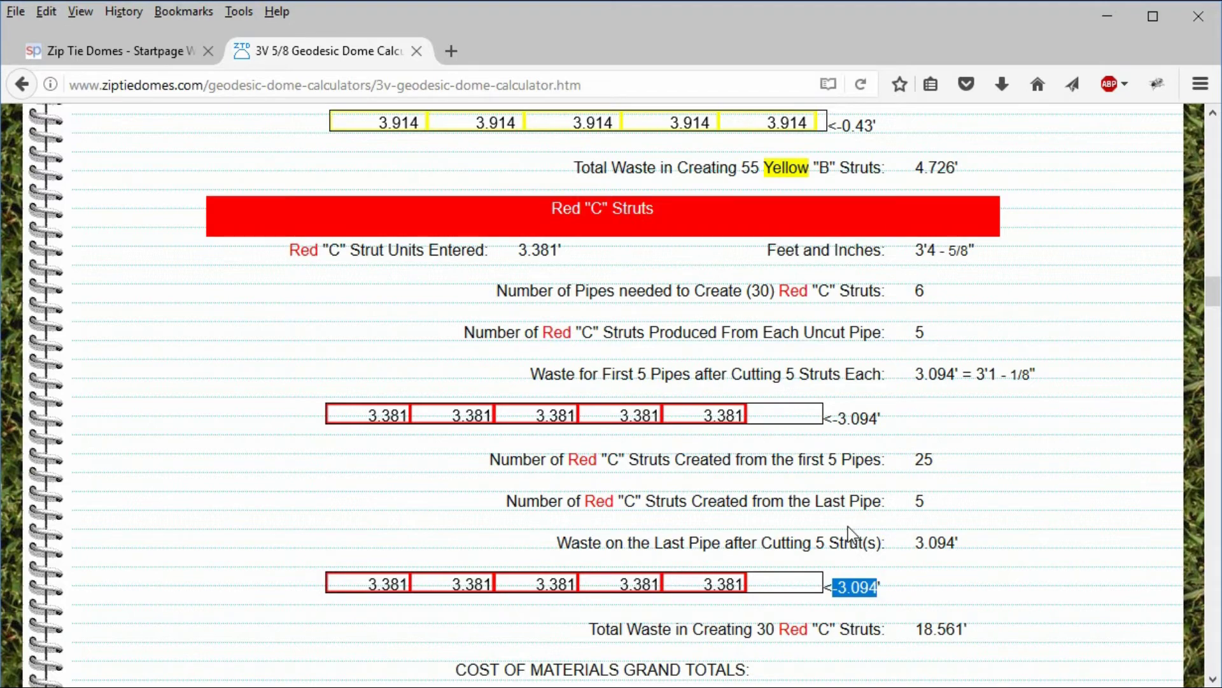
scroll(848, 526, down, 3)
drag(914, 485, 965, 485)
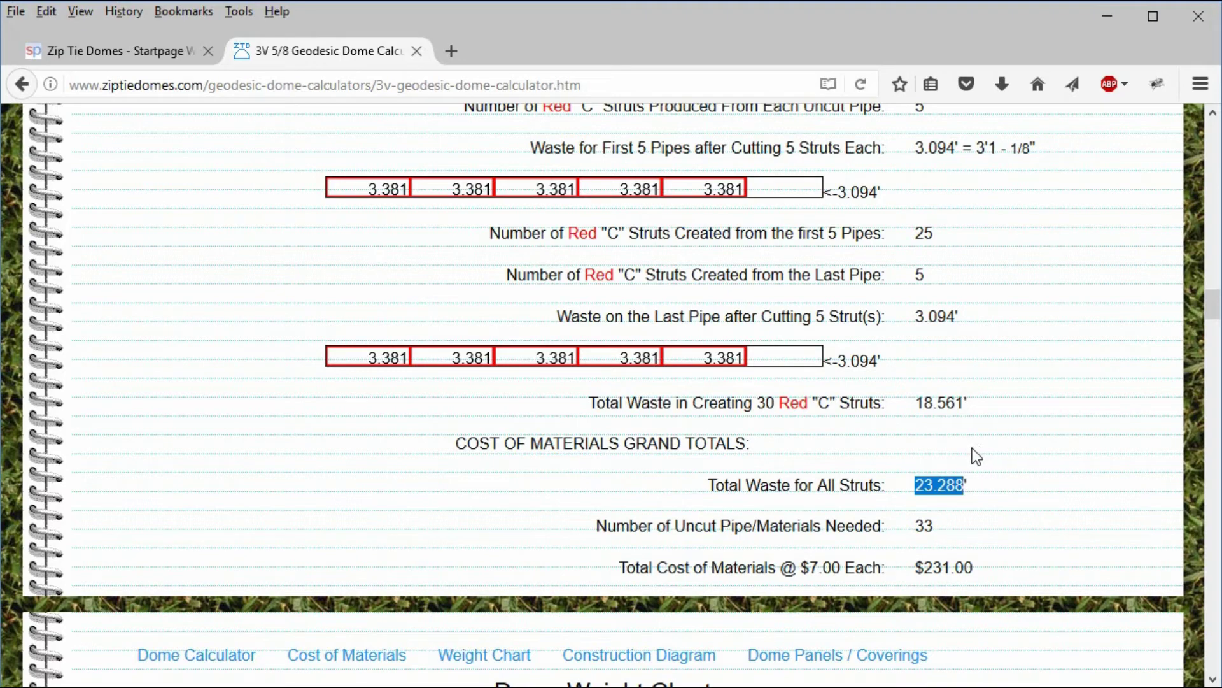
drag(917, 526, 933, 526)
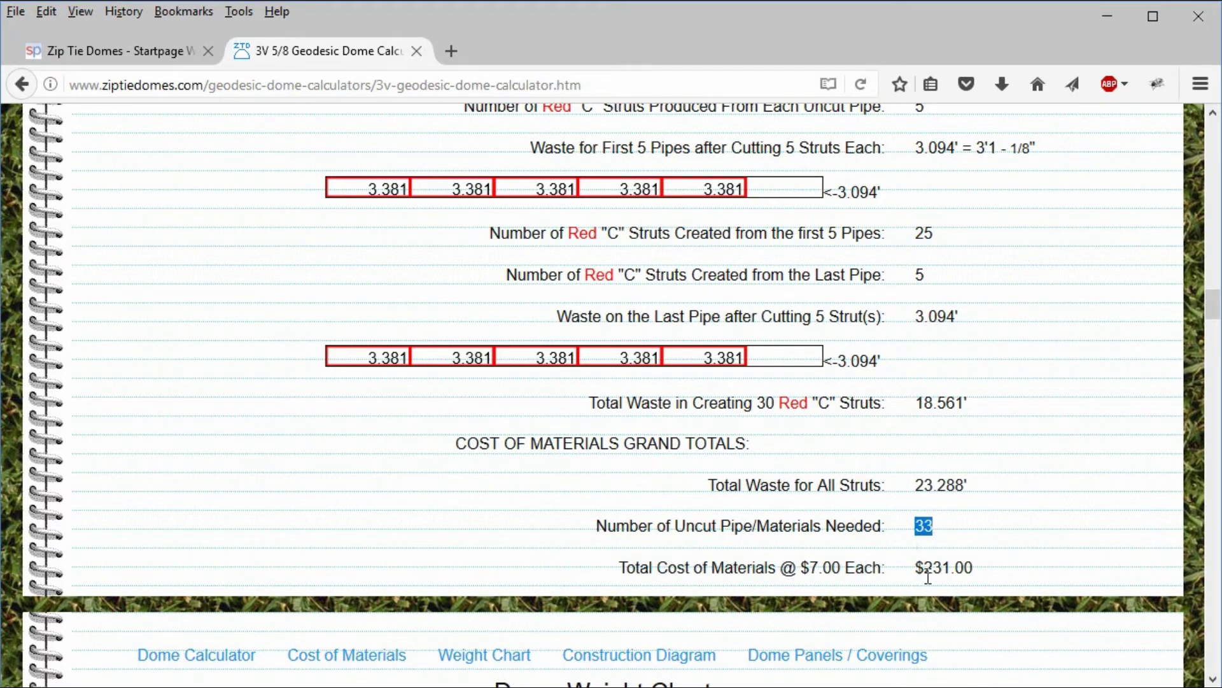
drag(914, 565, 970, 566)
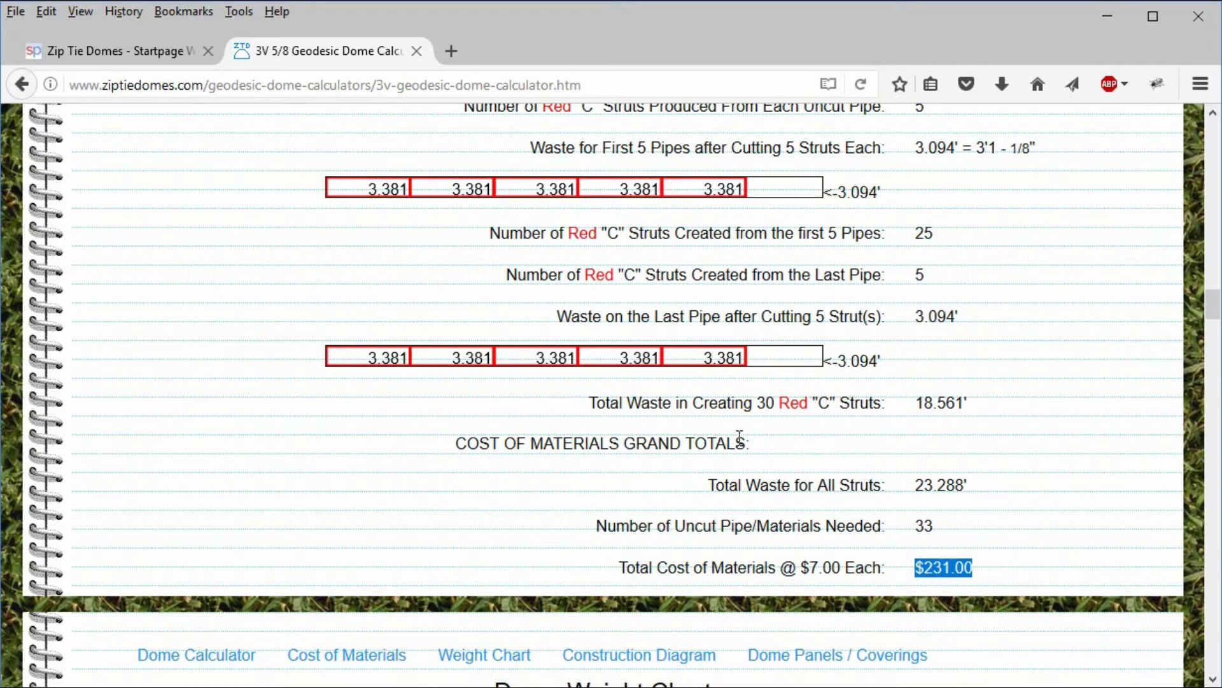
scroll(740, 437, up, 3)
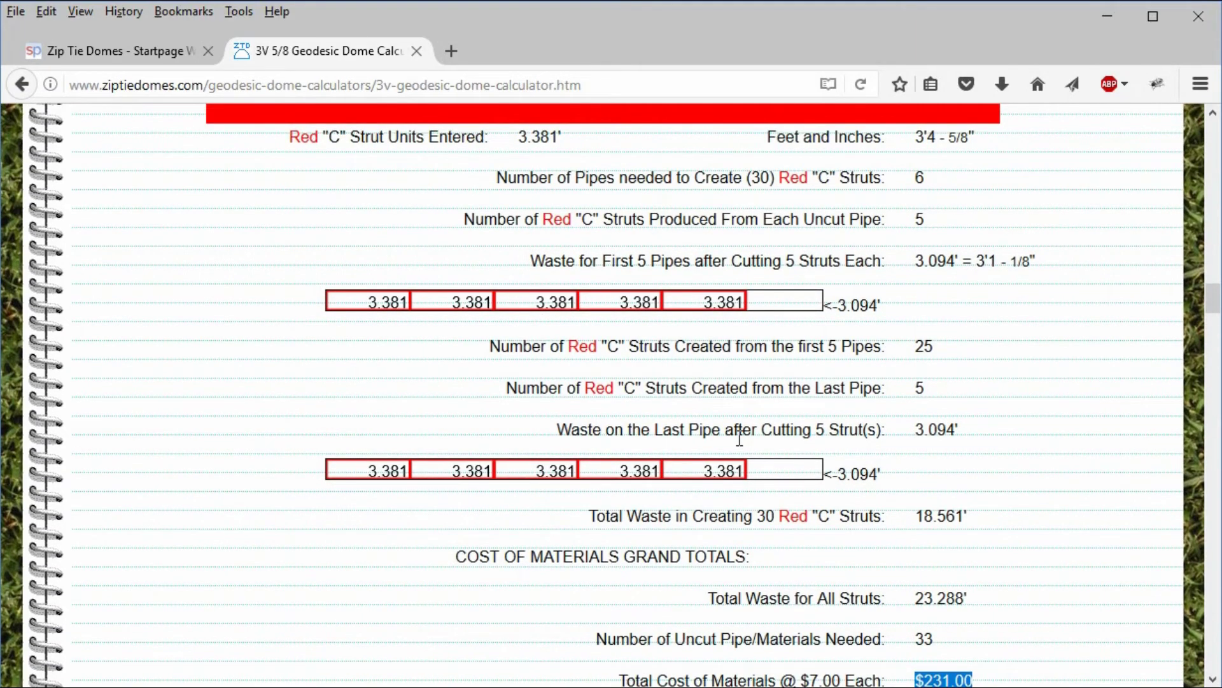
scroll(740, 437, up, 3)
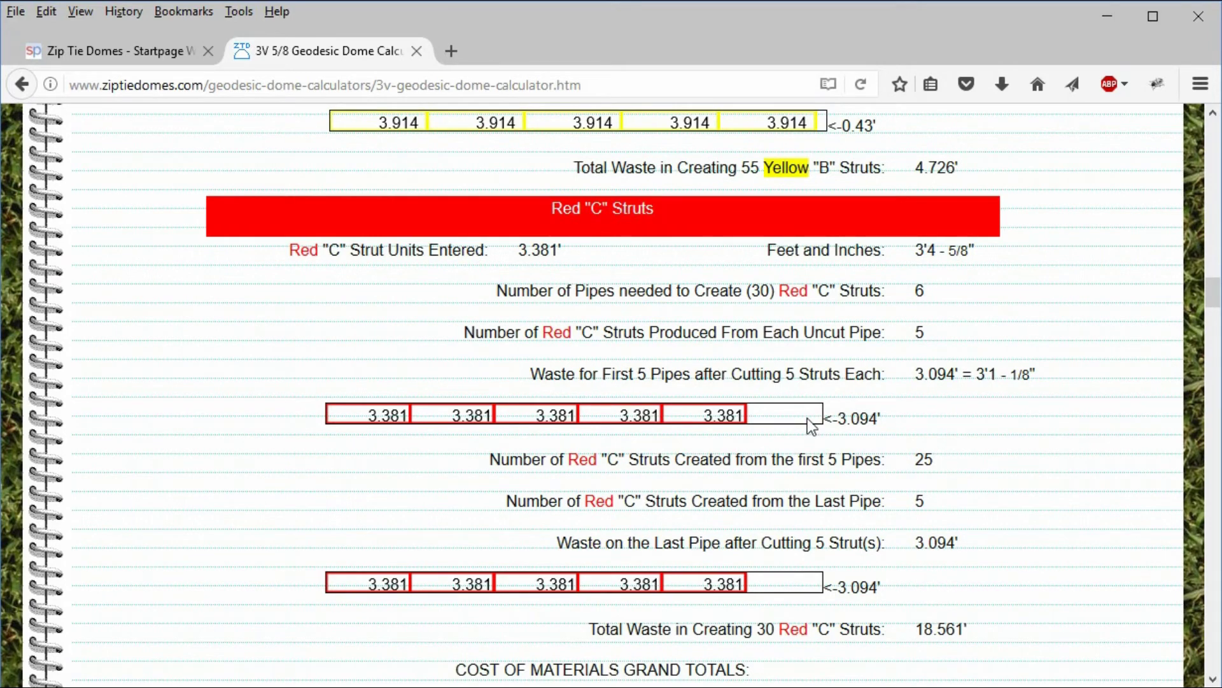
drag(914, 251, 973, 249)
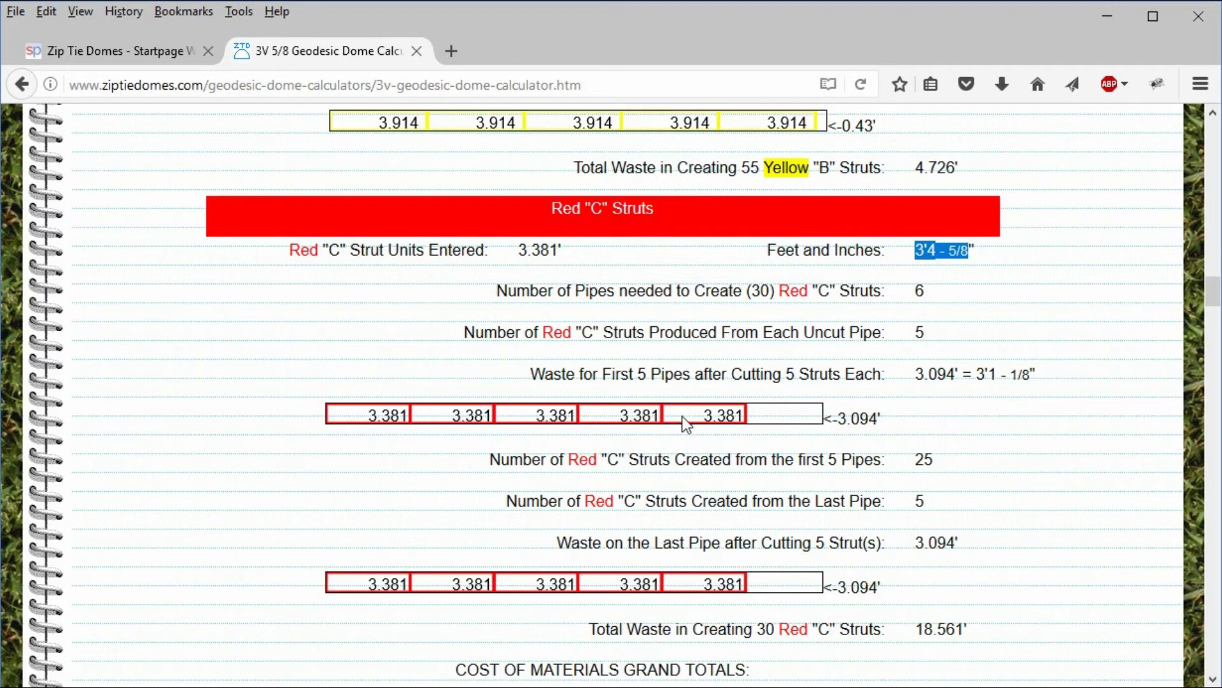
Step: Recalculate the dome from a 3.3333-ft red C strut length
scroll(739, 523, up, 15)
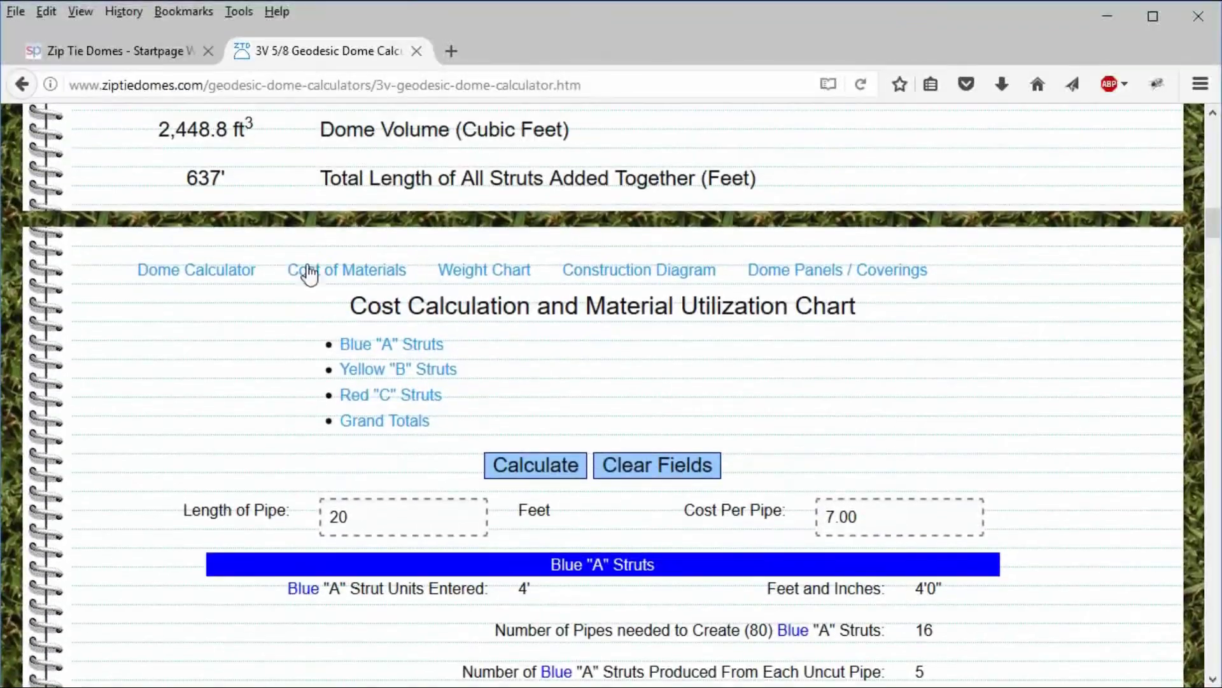
click(233, 274)
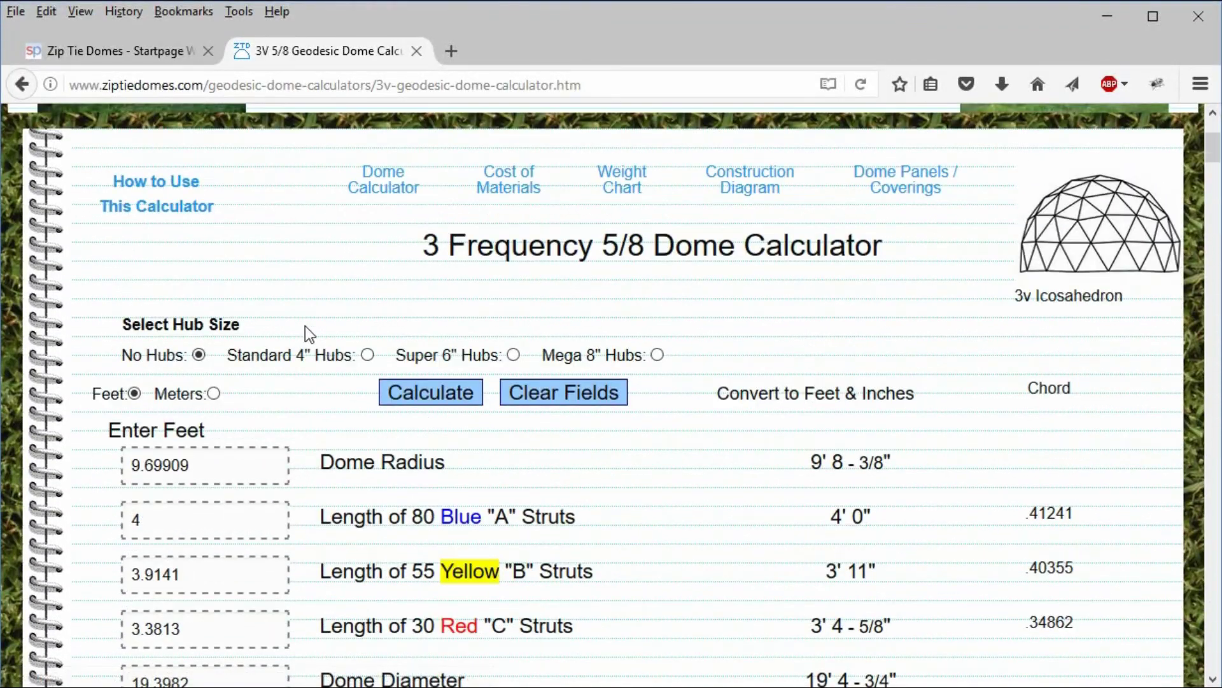
scroll(305, 332, down, 3)
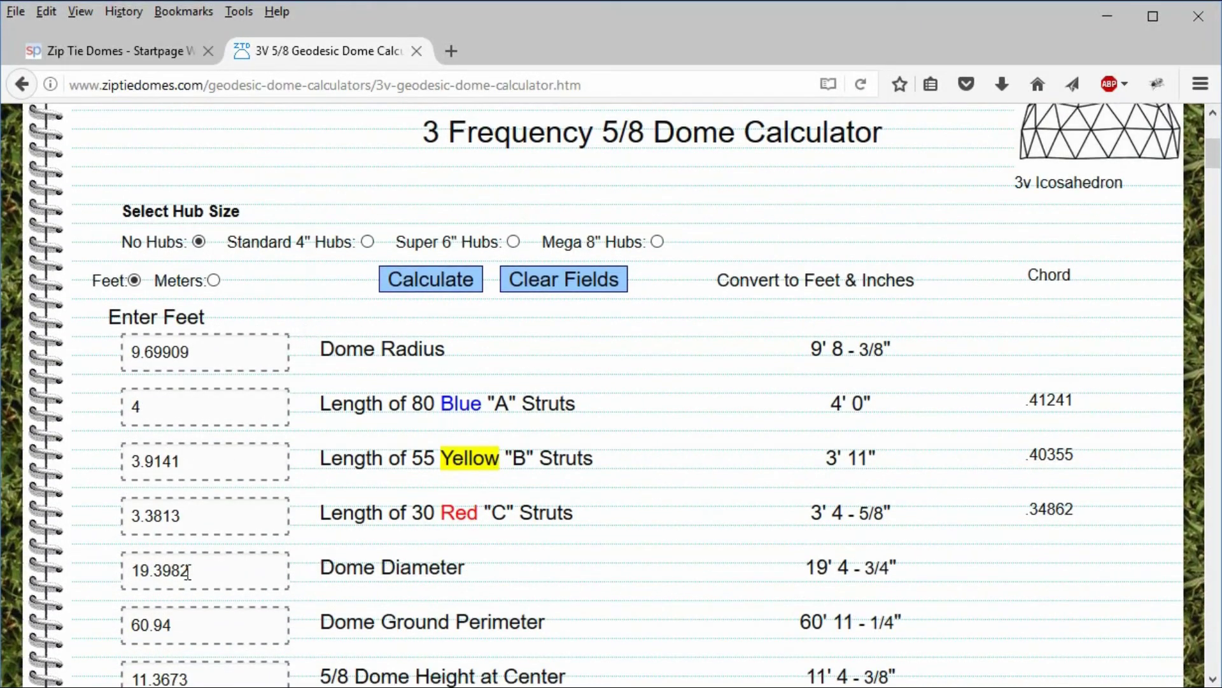
click(169, 520)
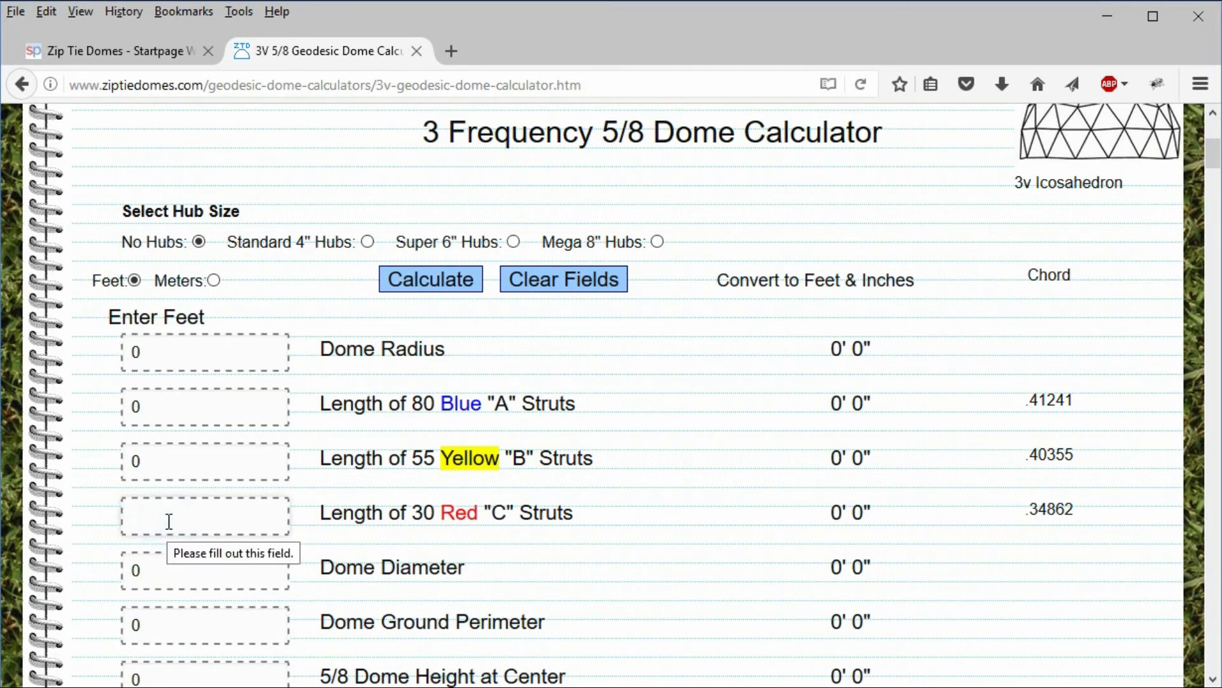
text(3.3333)
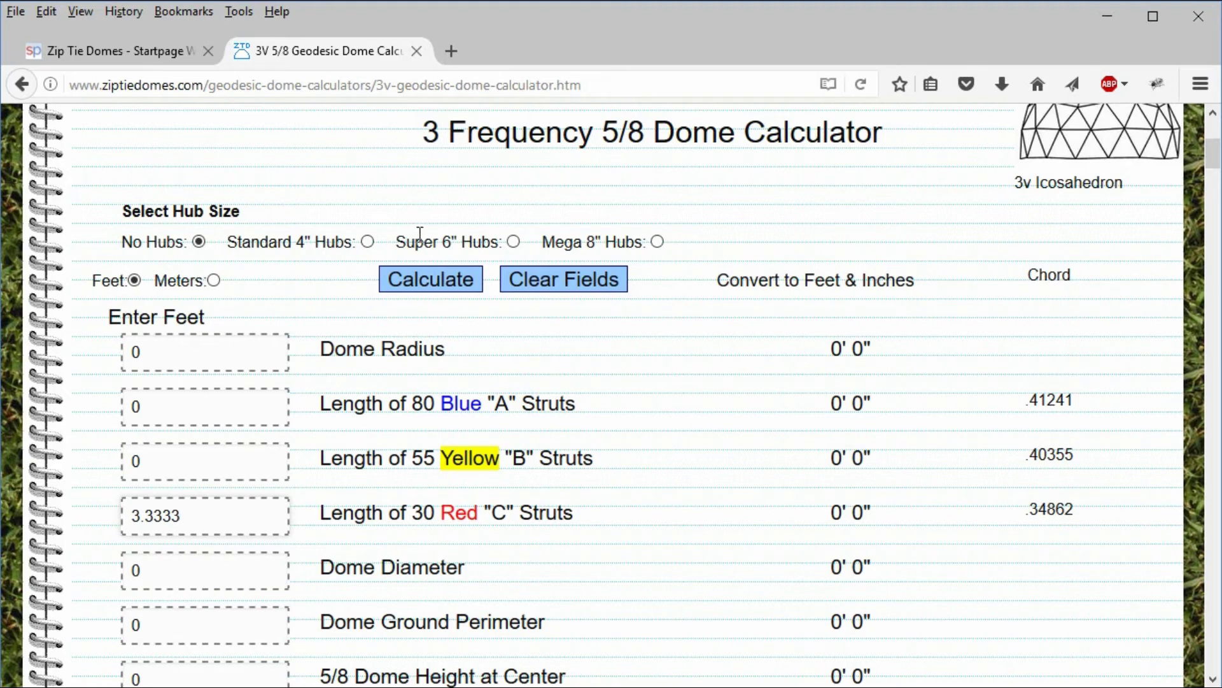
click(431, 288)
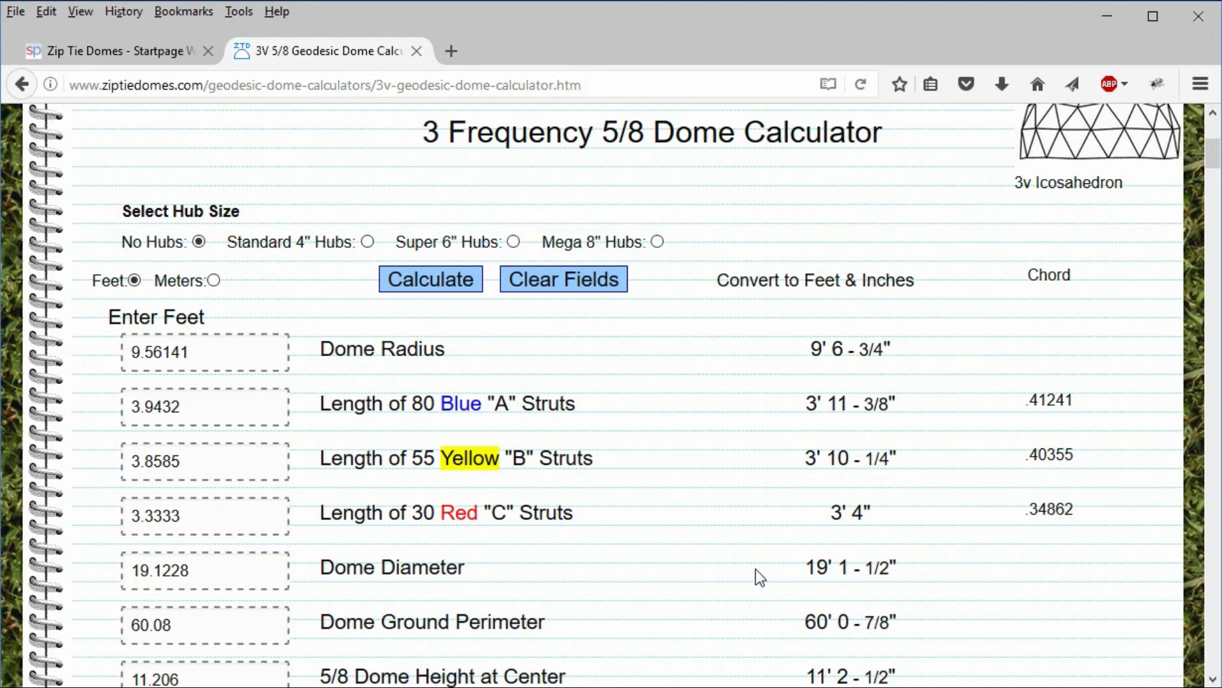
Step: Scroll to the cost chart and highlight the 0.001' red strut waste, six struts per pipe
scroll(756, 571, down, 3)
scroll(755, 569, down, 20)
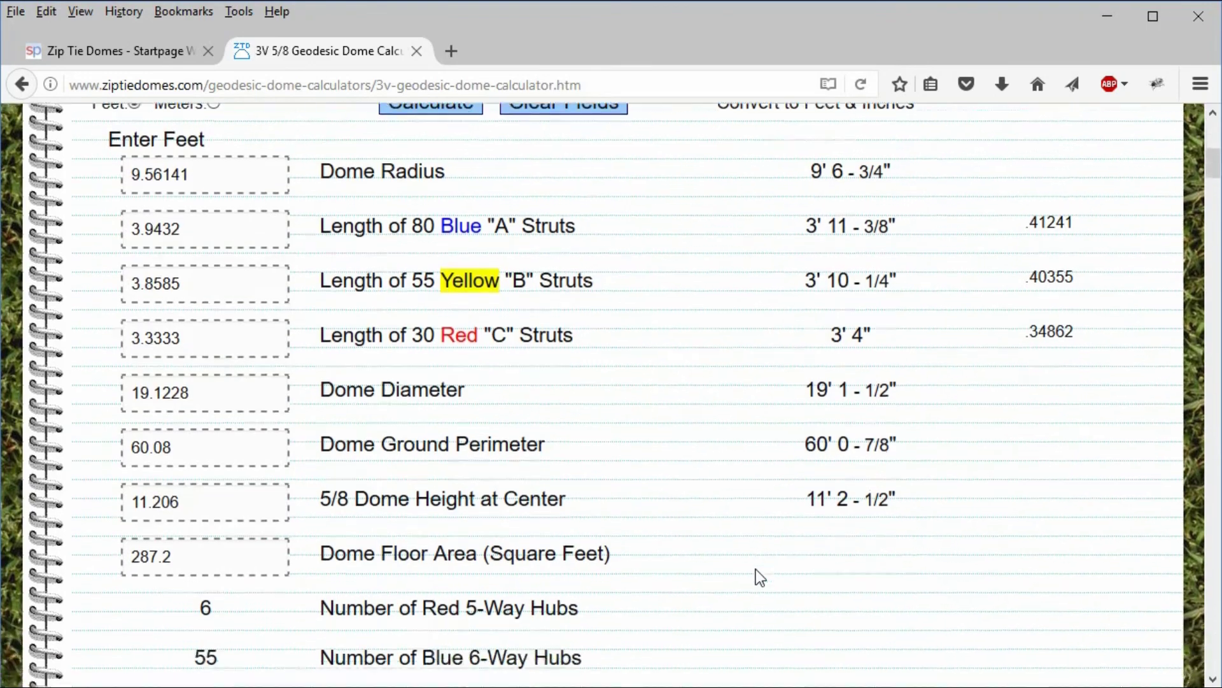
scroll(757, 568, down, 12)
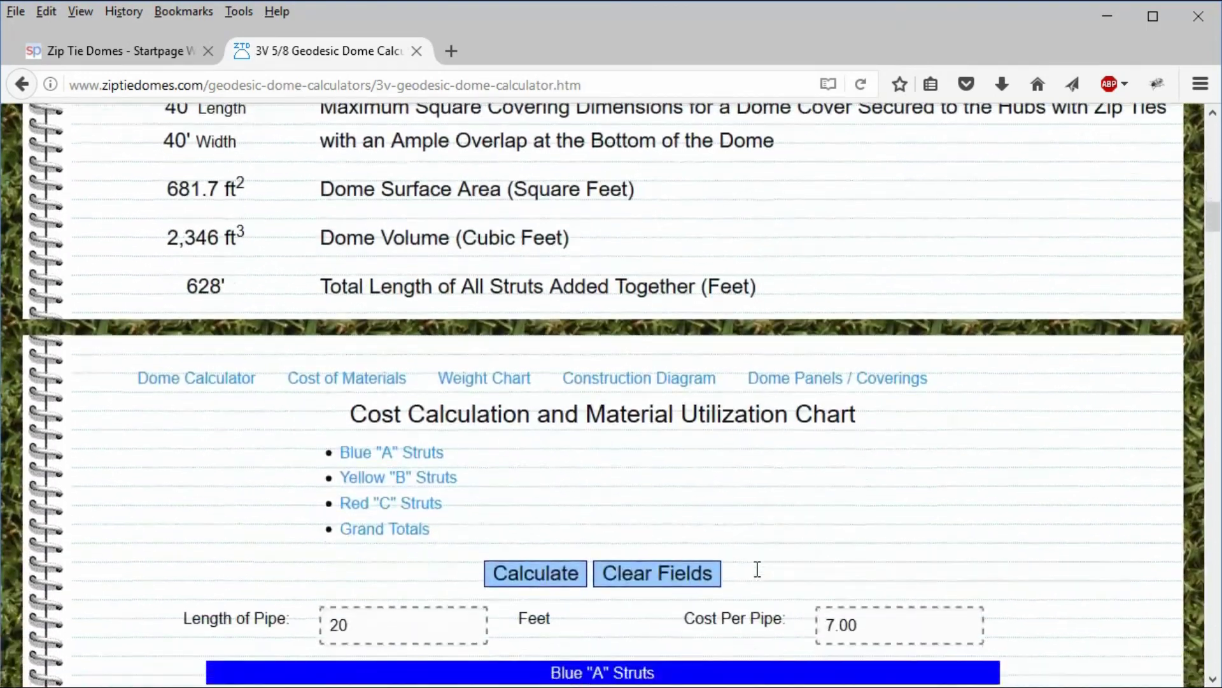
scroll(755, 569, down, 6)
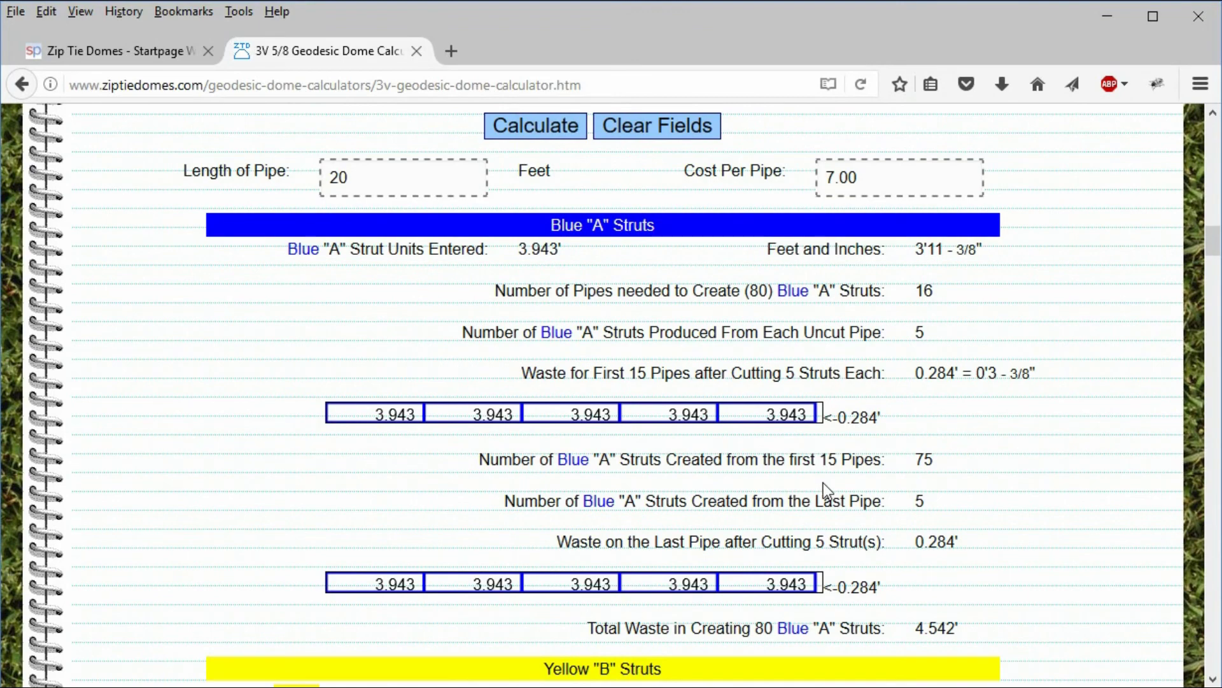
scroll(824, 483, down, 9)
scroll(823, 483, down, 3)
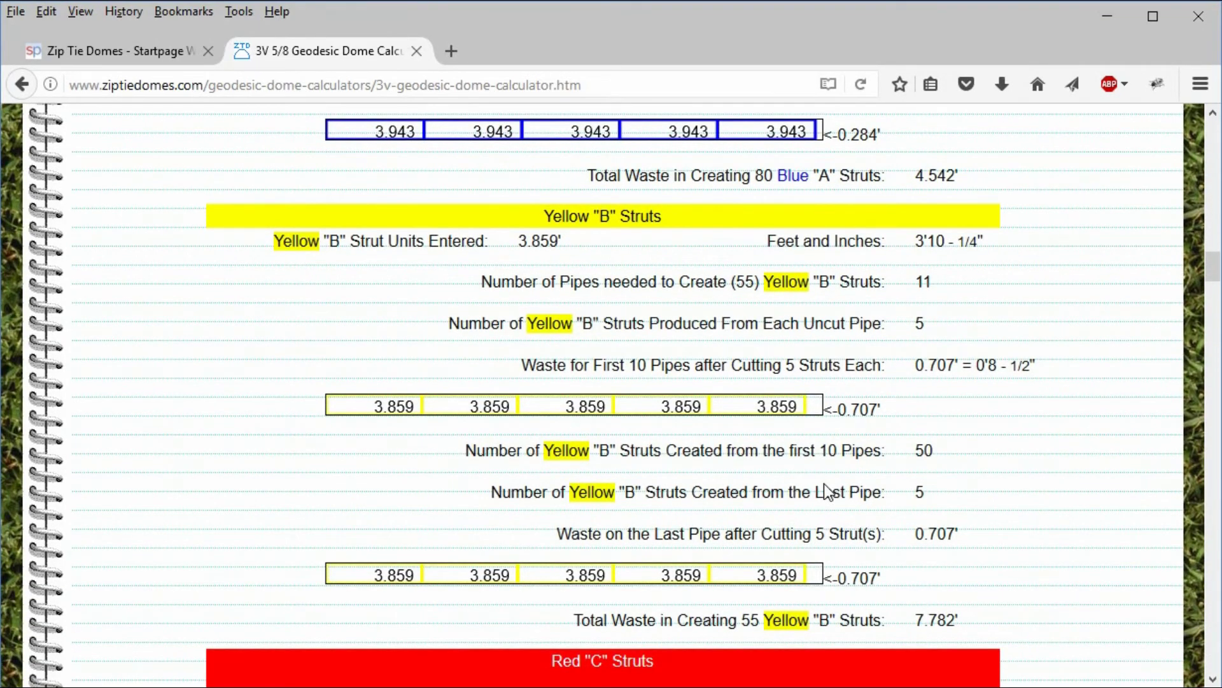
scroll(824, 483, down, 12)
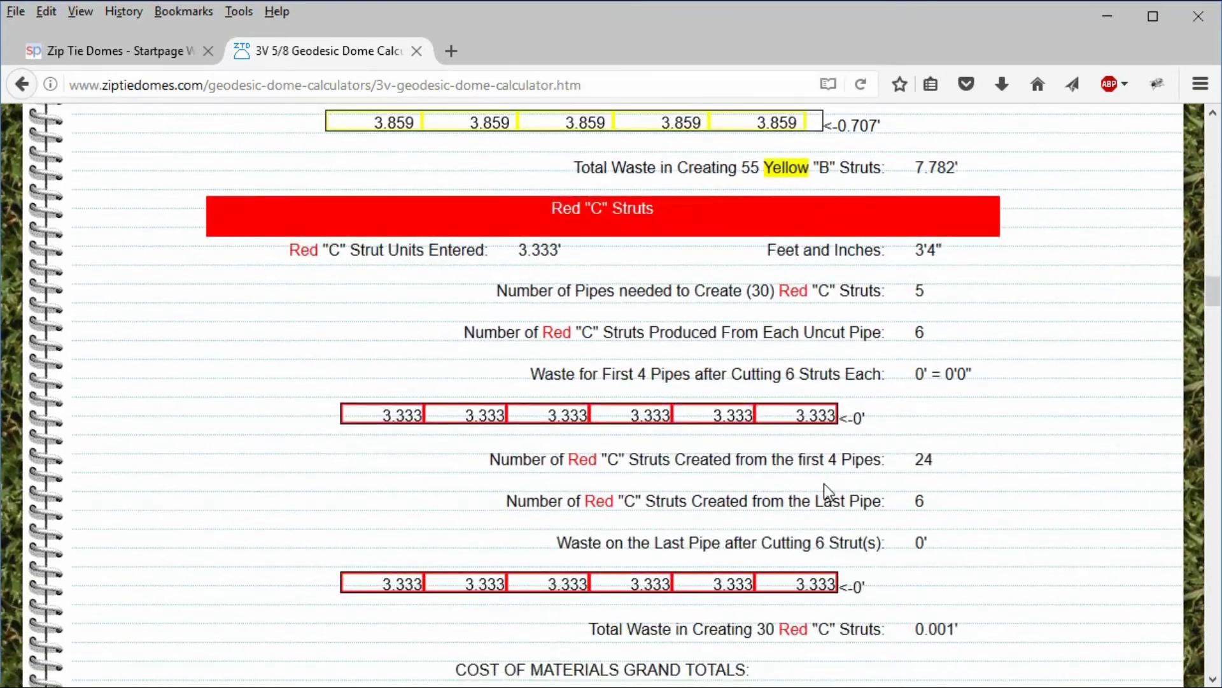
drag(853, 418, 868, 416)
Step: Highlight the 12.325' total waste, 32 pipes needed and $224.00 total cost
scroll(858, 465, down, 6)
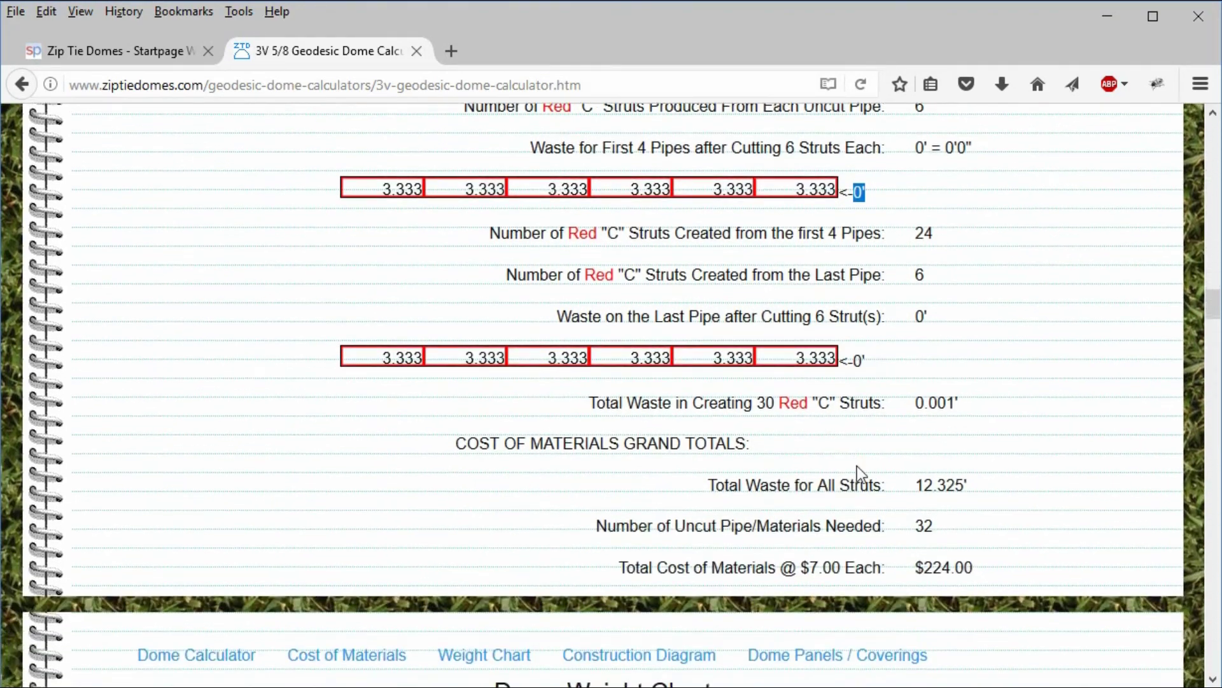
click(917, 487)
drag(918, 487, 968, 484)
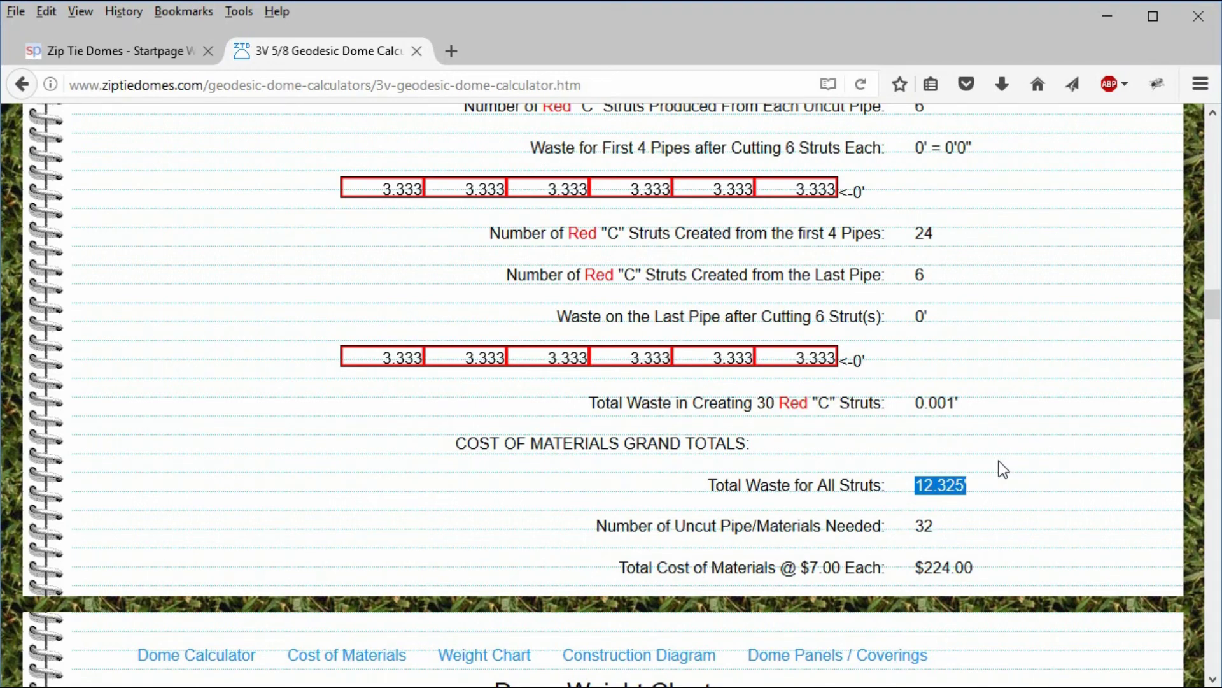
drag(914, 526, 941, 526)
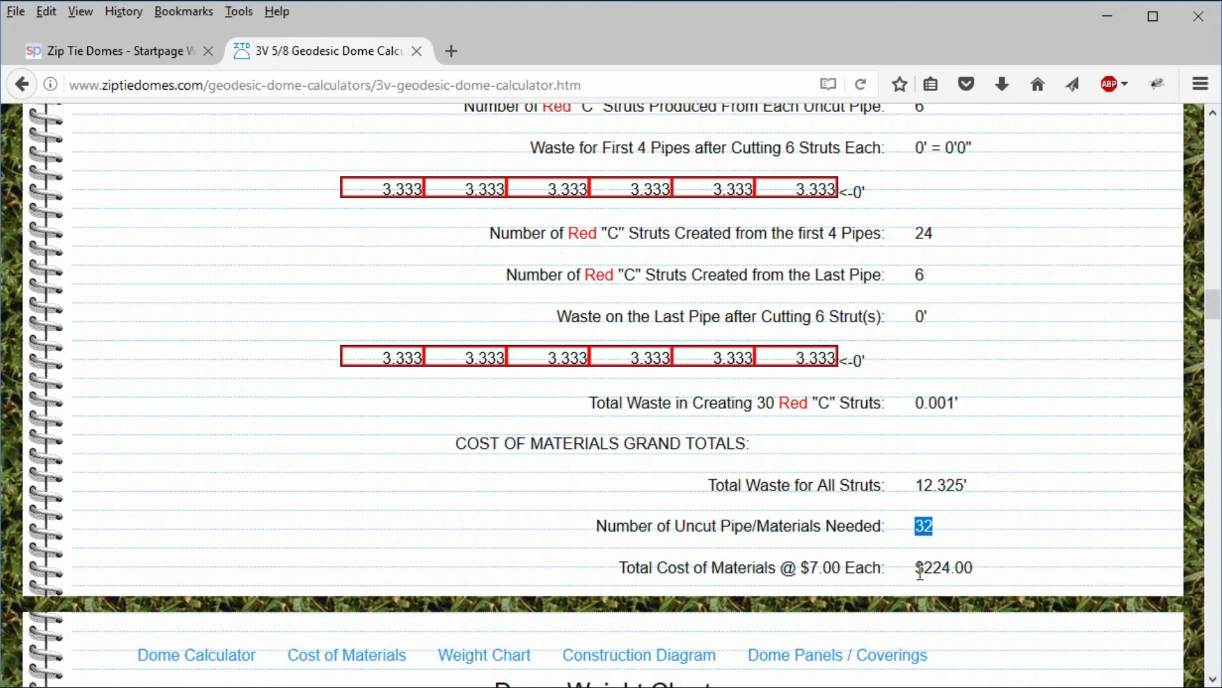
drag(919, 571, 974, 571)
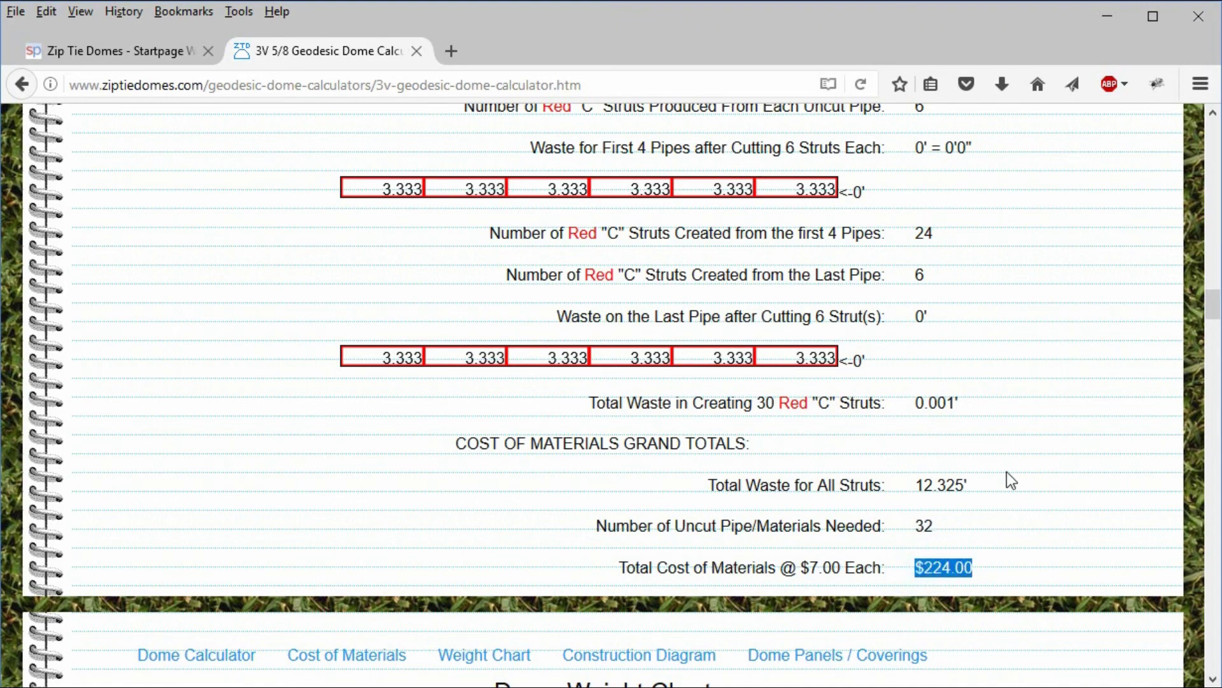
Step: Scroll down to the Dome Weight Chart showing 200.9 lbs for 1" PVC Sch.40
scroll(999, 458, down, 5)
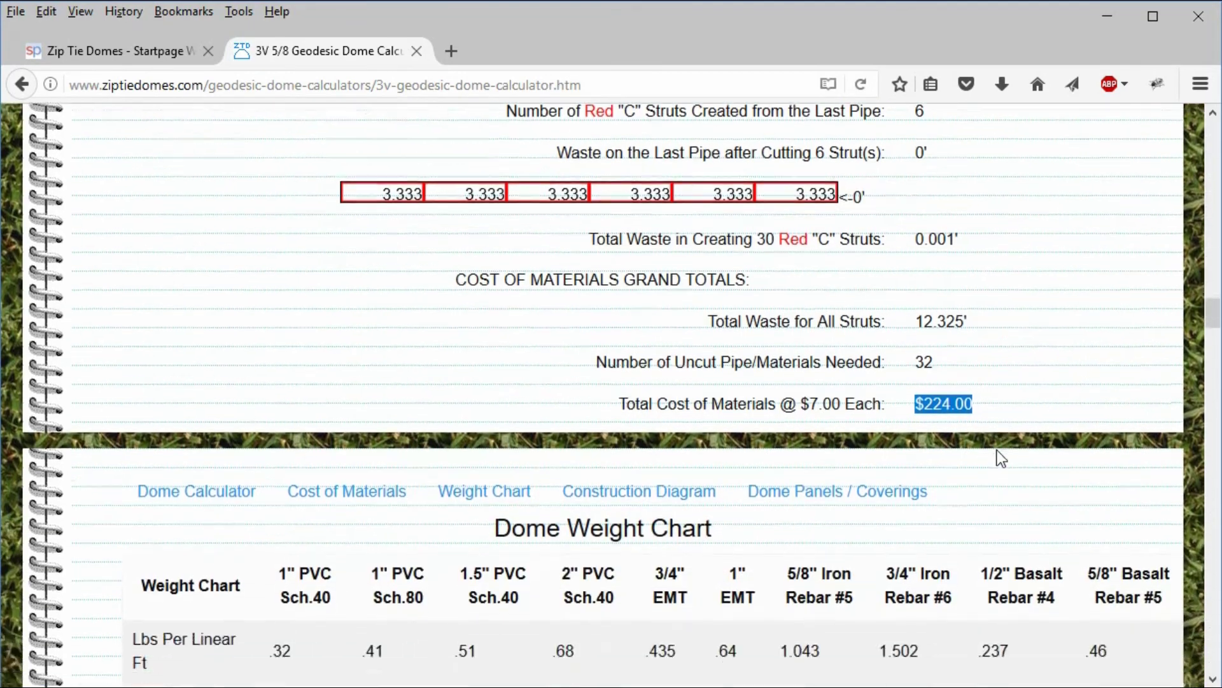
scroll(994, 451, down, 2)
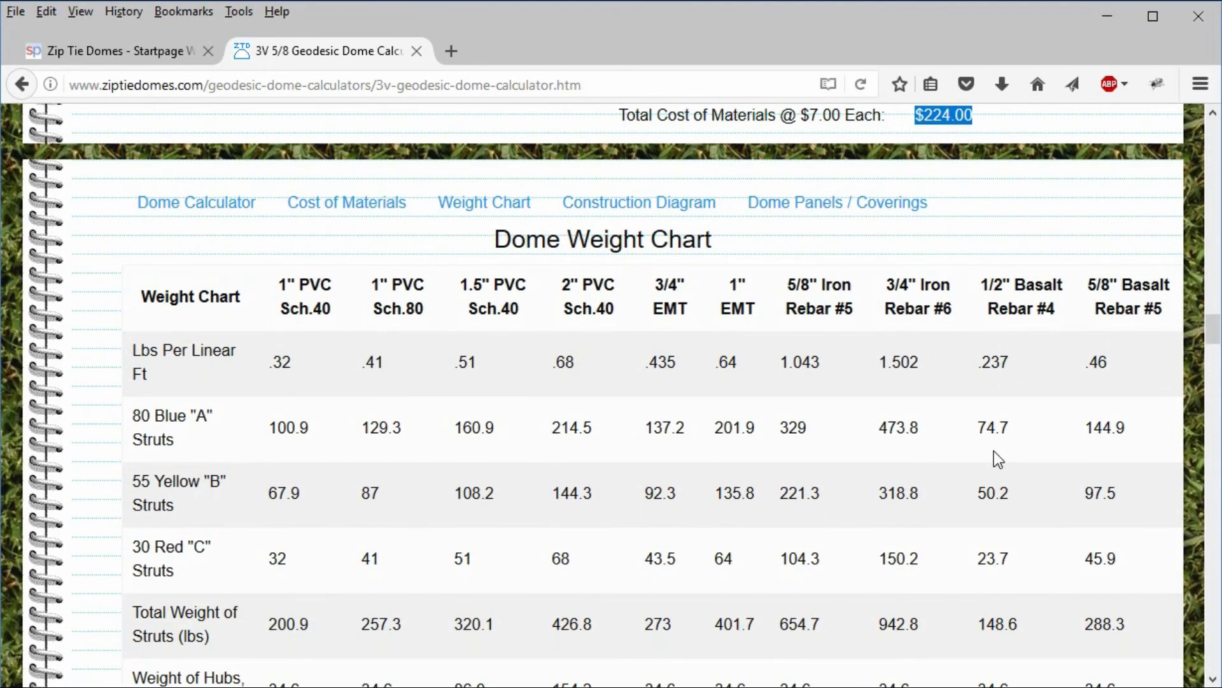